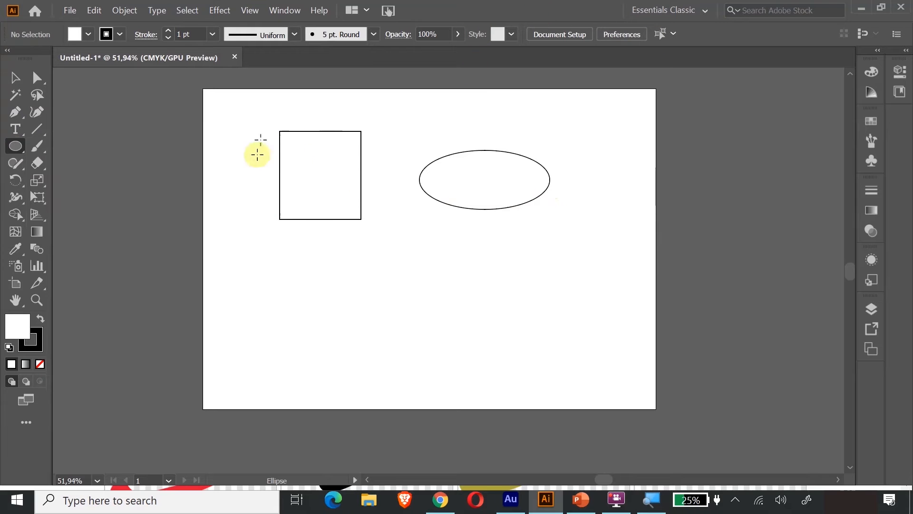
Draw a closed triangle with the Pen tool on the artboard below the square and the ellipse
{"action": "left_click", "coordinate": [15, 112]}
{"action": "left_click", "coordinate": [393, 246]}
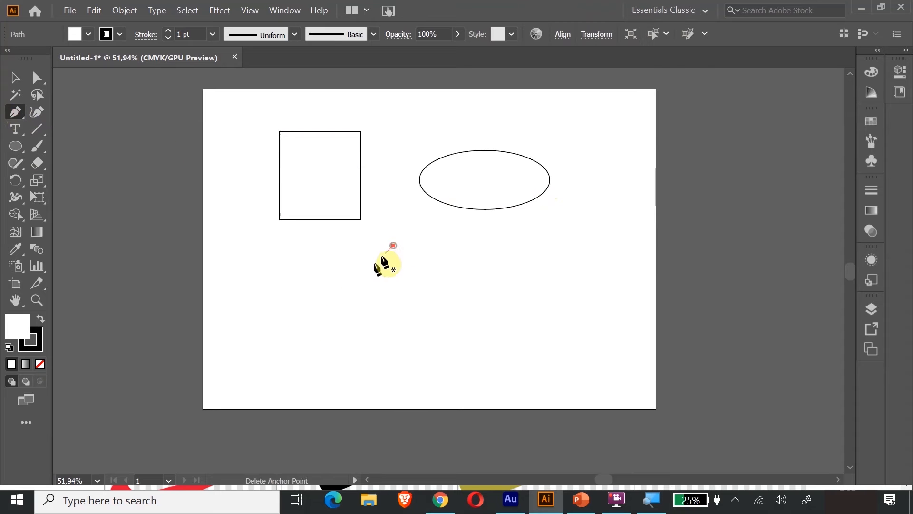
{"action": "left_click", "coordinate": [264, 354]}
{"action": "left_click", "coordinate": [471, 322]}
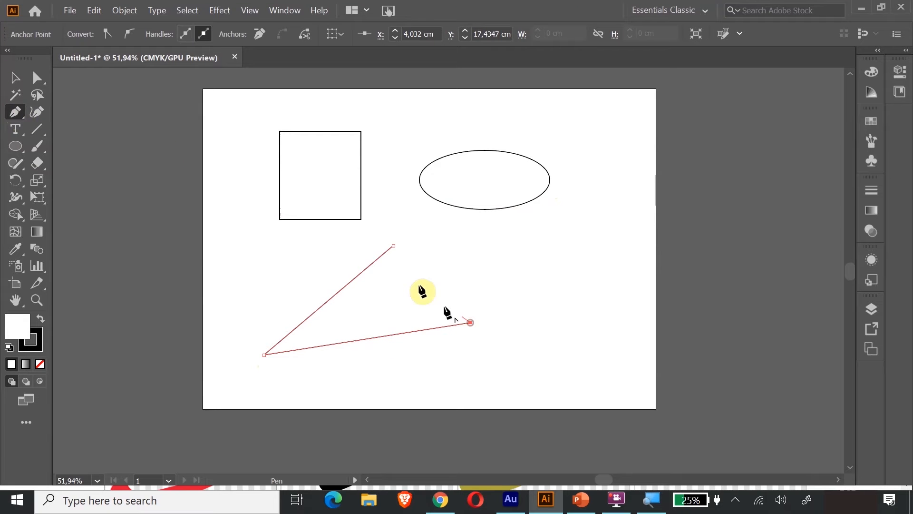
{"action": "left_click", "coordinate": [394, 245]}
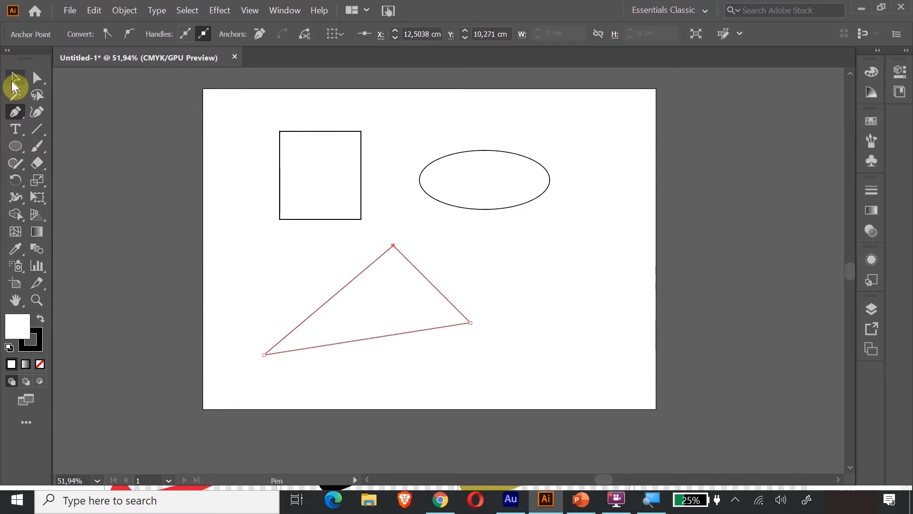
{"action": "left_click", "coordinate": [16, 77]}
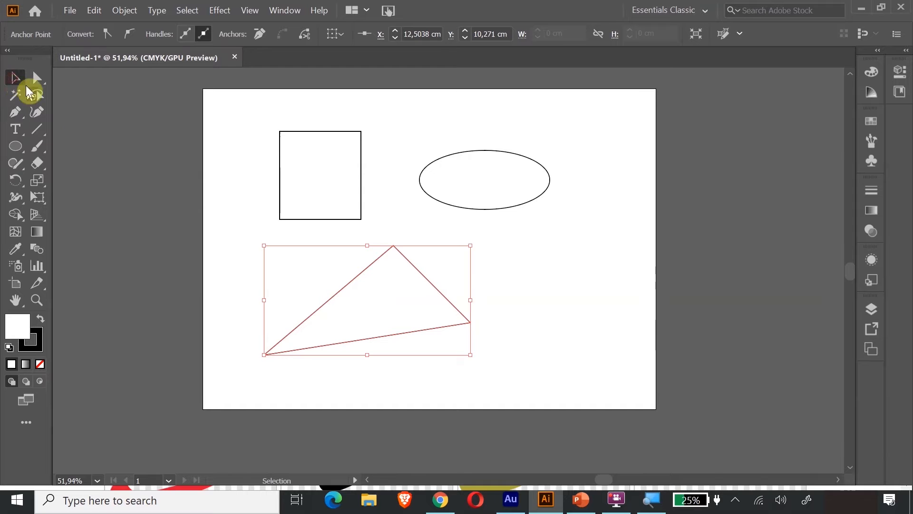
Draw a closed, irregular six-pointed star with the Pen tool beside the triangle, below the ellipse, and deselect it
{"action": "left_click", "coordinate": [22, 148]}
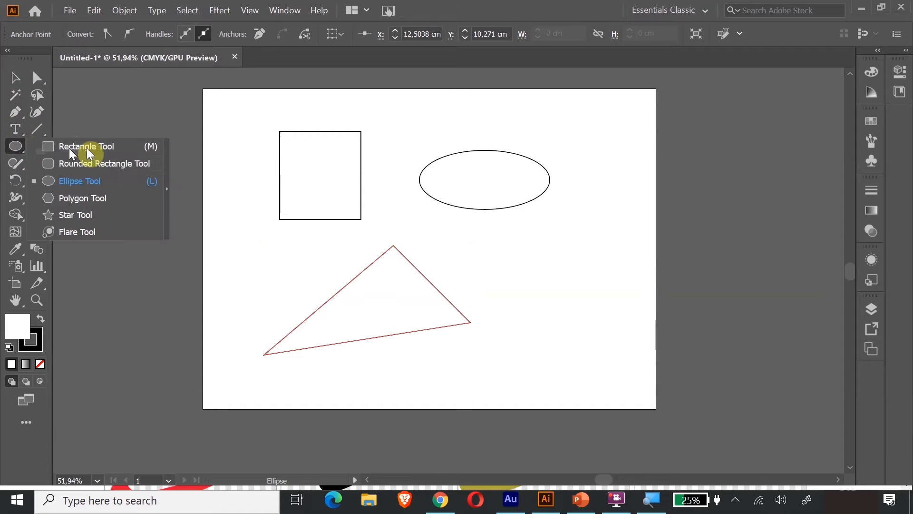
{"action": "left_click", "coordinate": [62, 215]}
{"action": "left_click", "coordinate": [15, 114]}
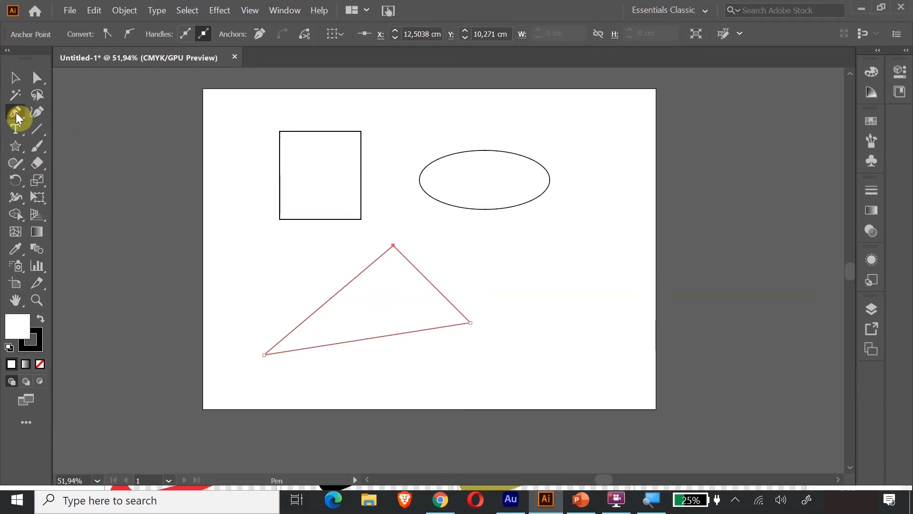
{"action": "left_click", "coordinate": [505, 262], "text": "ctrl"}
{"action": "left_click", "coordinate": [504, 258]}
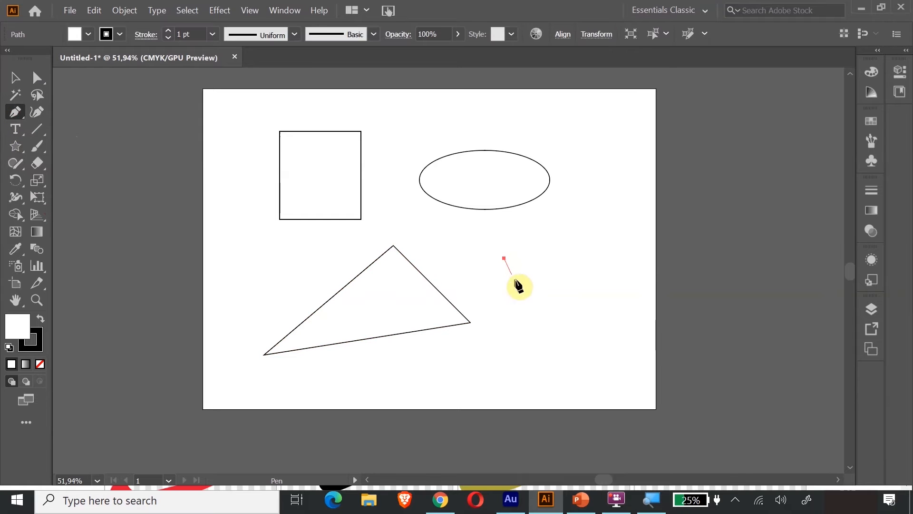
{"action": "left_click", "coordinate": [528, 304]}
{"action": "left_click", "coordinate": [462, 354]}
{"action": "left_click", "coordinate": [542, 323]}
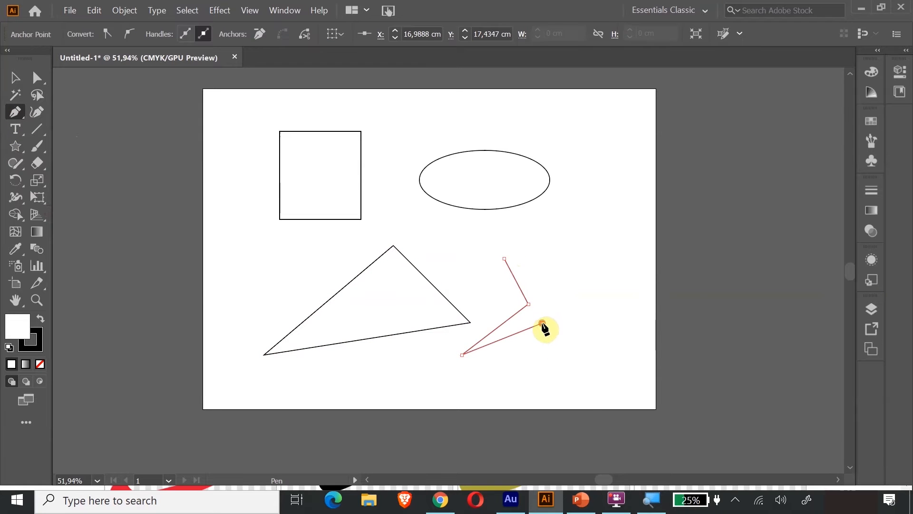
{"action": "left_click", "coordinate": [590, 394]}
{"action": "left_click", "coordinate": [569, 323]}
{"action": "left_click", "coordinate": [626, 326]}
{"action": "left_click", "coordinate": [571, 306]}
{"action": "left_click", "coordinate": [602, 240]}
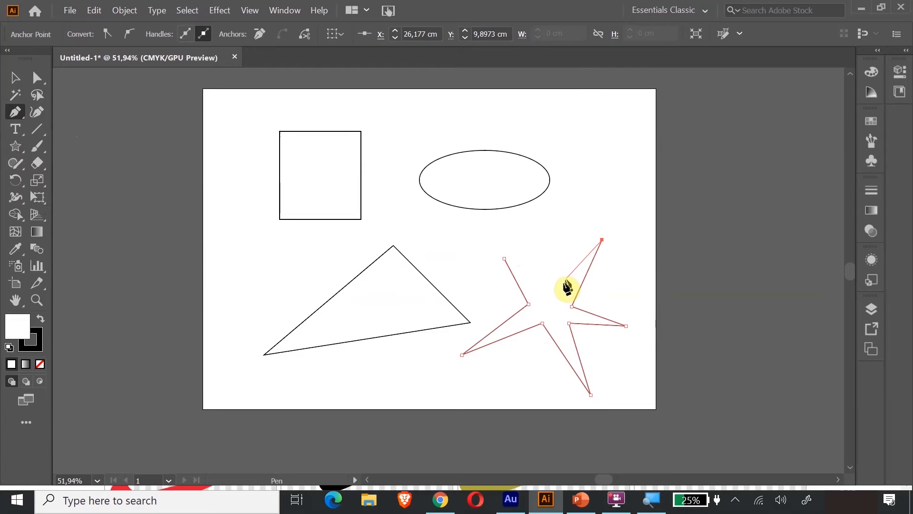
{"action": "left_click", "coordinate": [550, 211]}
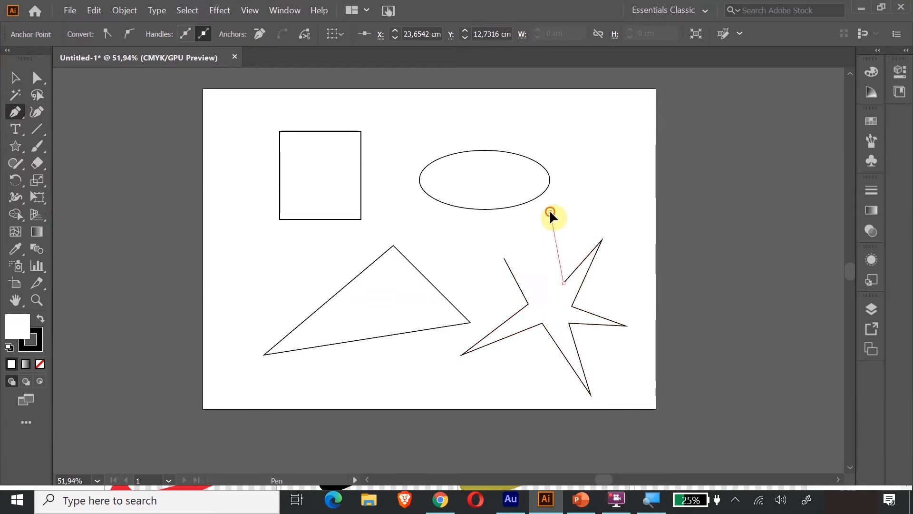
{"action": "left_click", "coordinate": [543, 285]}
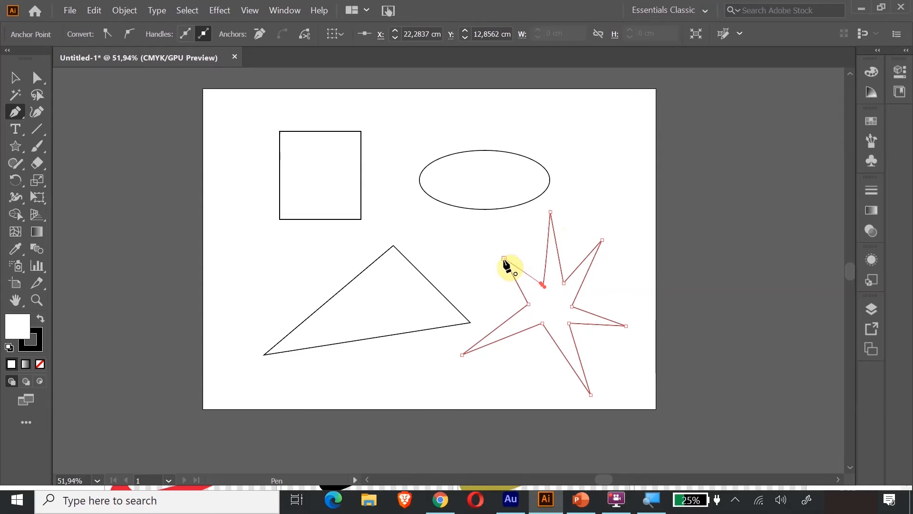
{"action": "left_click", "coordinate": [504, 259]}
{"action": "left_click", "coordinate": [15, 78]}
{"action": "left_click", "coordinate": [617, 229]}
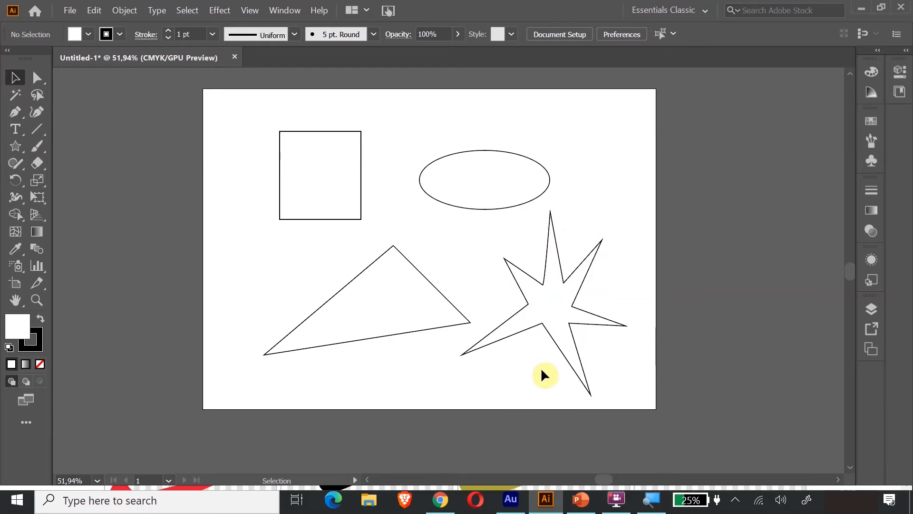
Move the star up and right towards the artboard edge, and move the triangle left and slightly up
{"action": "left_click", "coordinate": [577, 307]}
{"action": "left_click_drag", "start_coordinate": [577, 306], "coordinate": [612, 264]}
{"action": "left_click", "coordinate": [413, 327]}
{"action": "left_click_drag", "start_coordinate": [414, 326], "coordinate": [342, 313]}
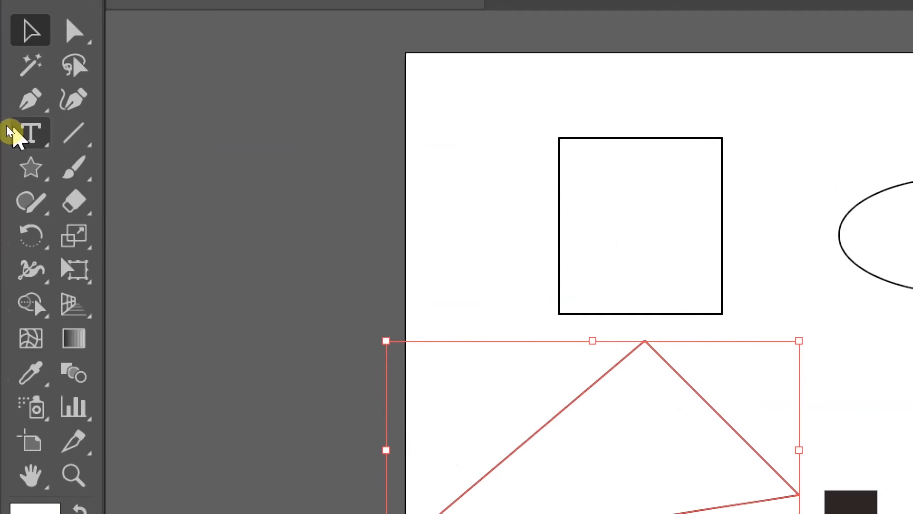
Switch to the Anchor Point tool and return to the Pen tool
{"action": "left_click", "coordinate": [46, 112]}
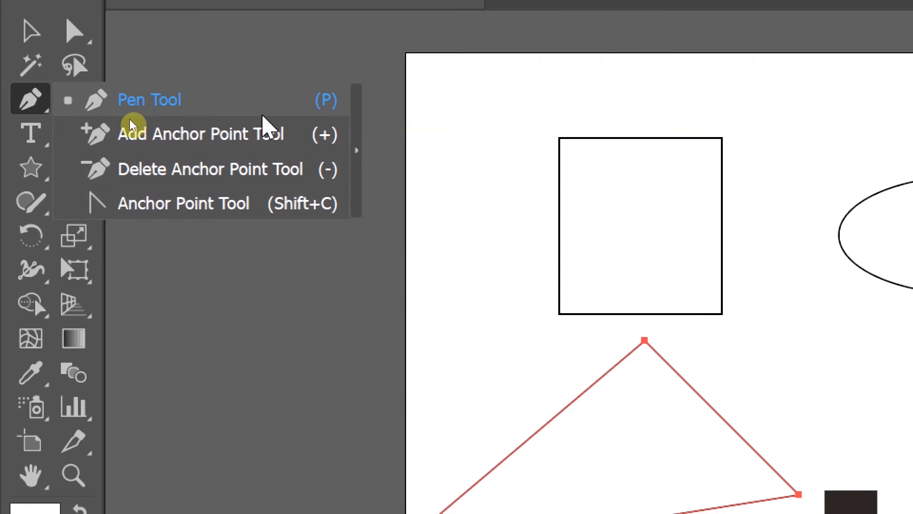
{"action": "left_click", "coordinate": [142, 203]}
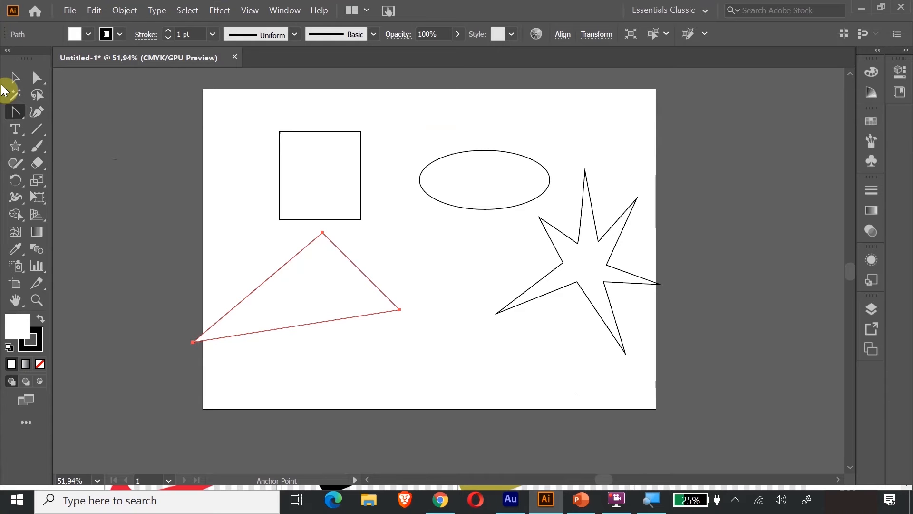
{"action": "left_click", "coordinate": [13, 111]}
{"action": "left_click", "coordinate": [56, 112]}
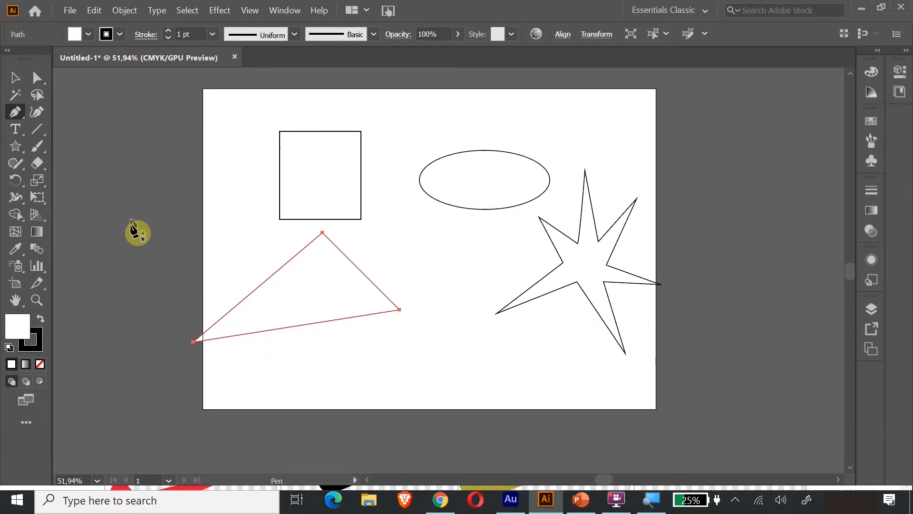
Fill the ellipse with red and deselect it
{"action": "left_click", "coordinate": [14, 79]}
{"action": "left_click", "coordinate": [223, 198]}
{"action": "left_click", "coordinate": [361, 177]}
{"action": "left_click", "coordinate": [483, 179]}
{"action": "double_click", "coordinate": [14, 326]}
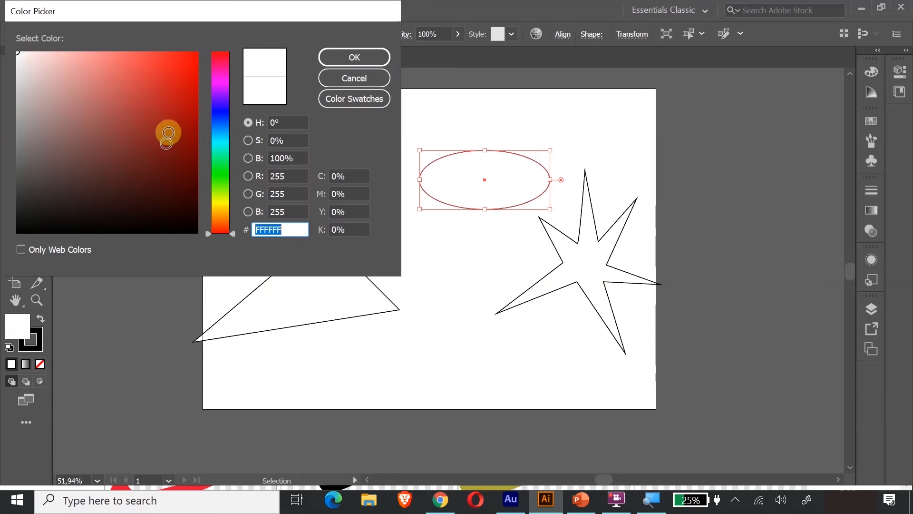
{"action": "type", "text": "FF0000"}
{"action": "left_click", "coordinate": [333, 59]}
{"action": "left_click", "coordinate": [471, 294]}
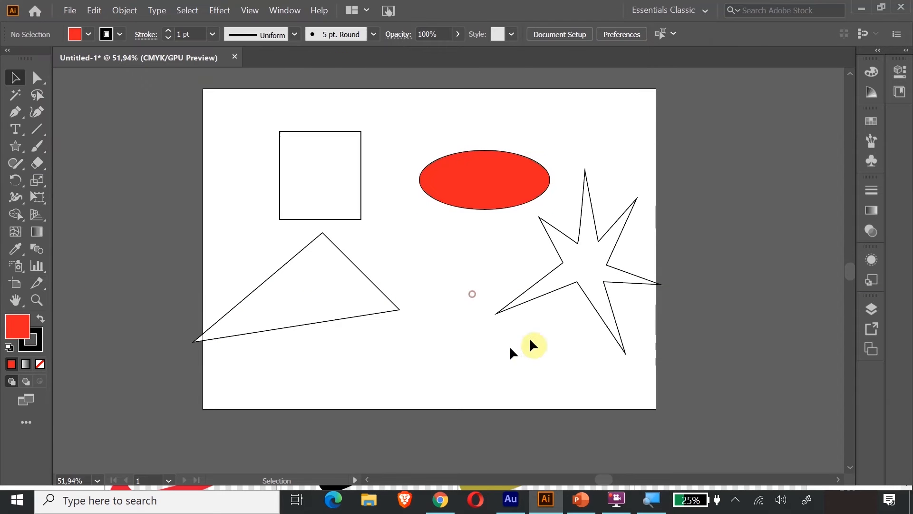
Move the star down and left below the ellipse and fill it with purple
{"action": "left_click", "coordinate": [606, 278]}
{"action": "left_click_drag", "start_coordinate": [606, 278], "coordinate": [547, 329]}
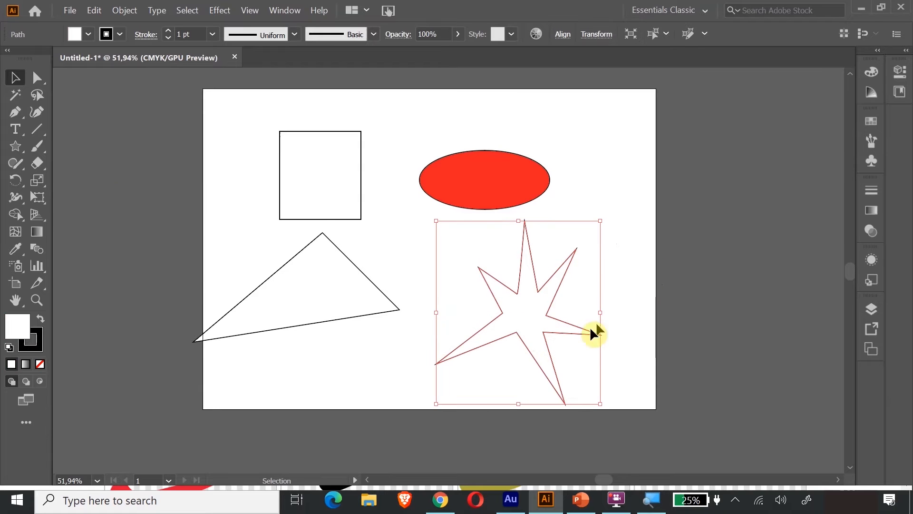
{"action": "double_click", "coordinate": [13, 327]}
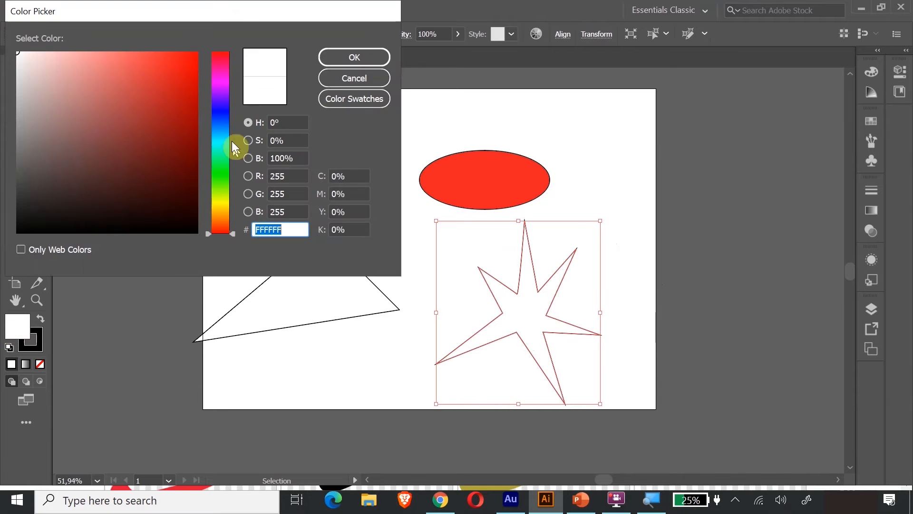
{"action": "left_click", "coordinate": [355, 55]}
{"action": "left_click", "coordinate": [583, 201]}
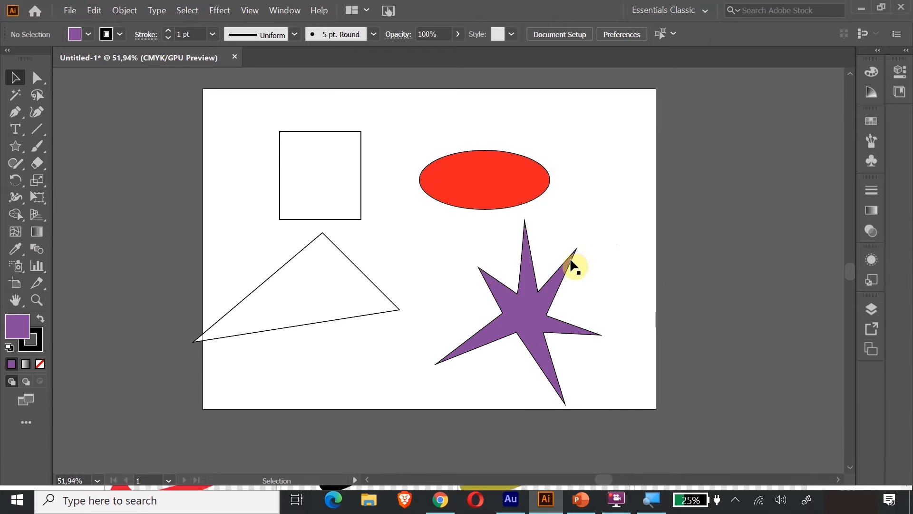
Set the star's stroke weight to 4 pt and deselect the star
{"action": "left_click", "coordinate": [571, 259]}
{"action": "left_click", "coordinate": [169, 29]}
{"action": "left_click", "coordinate": [169, 30]}
{"action": "left_click", "coordinate": [168, 29]}
{"action": "left_click", "coordinate": [624, 137]}
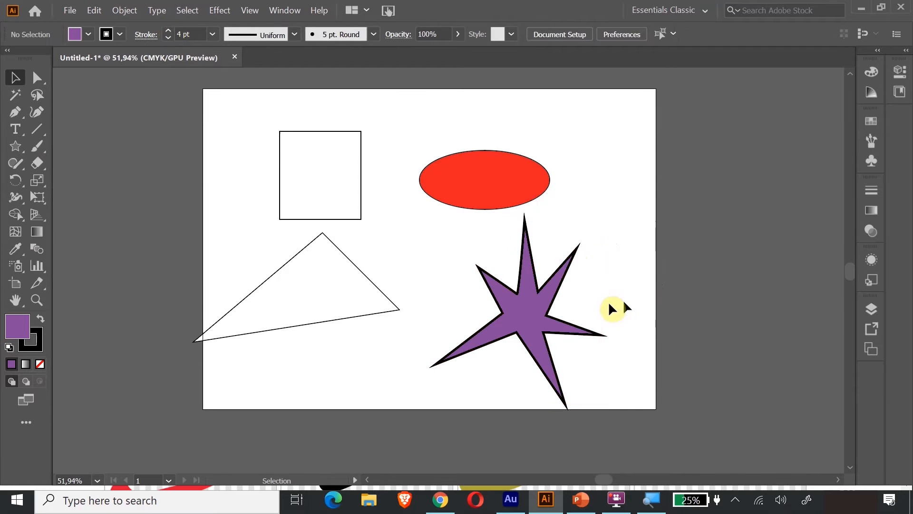
Move the star a little further left and change its fill to yellow
{"action": "left_click_drag", "start_coordinate": [537, 318], "coordinate": [497, 328]}
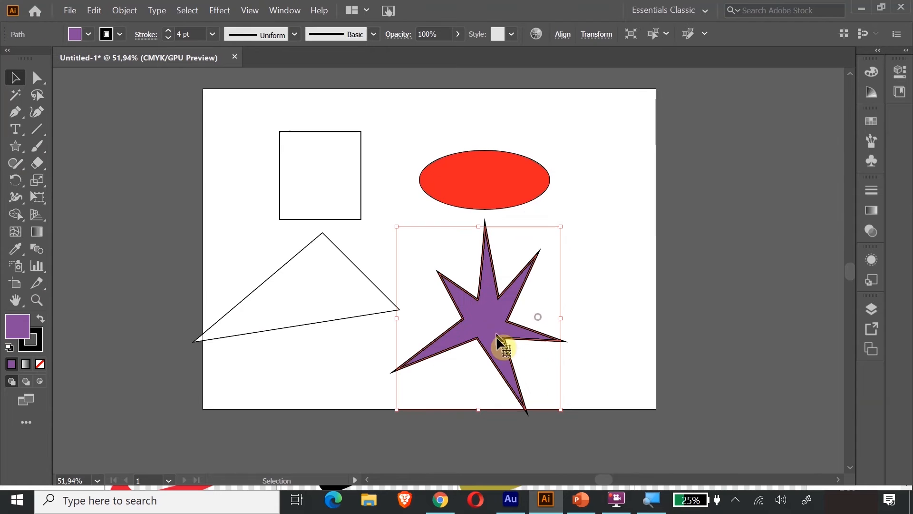
{"action": "double_click", "coordinate": [10, 327]}
{"action": "left_click_drag", "start_coordinate": [223, 186], "coordinate": [224, 204]}
{"action": "left_click_drag", "start_coordinate": [169, 76], "coordinate": [295, 58]}
{"action": "left_click", "coordinate": [354, 57]}
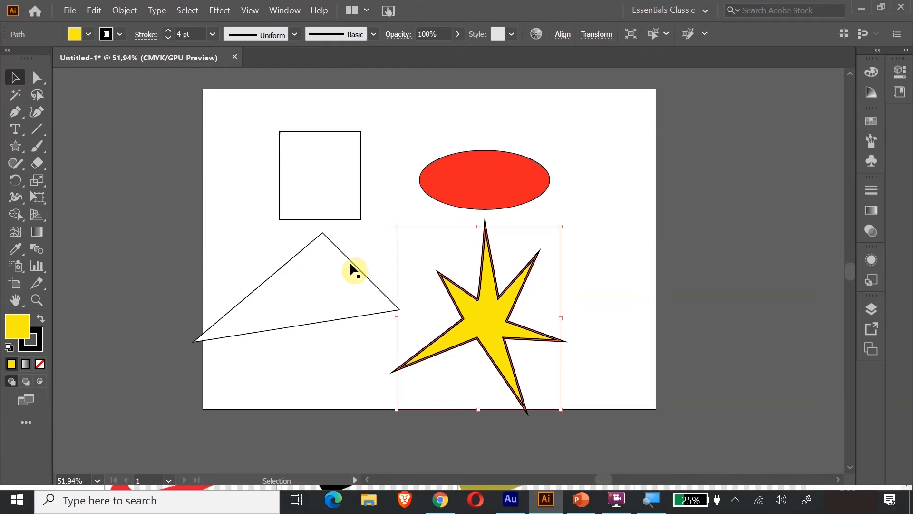
Move the triangle further left, partly off the artboard, and activate the Anchor Point tool
{"action": "left_click_drag", "start_coordinate": [351, 259], "coordinate": [287, 260]}
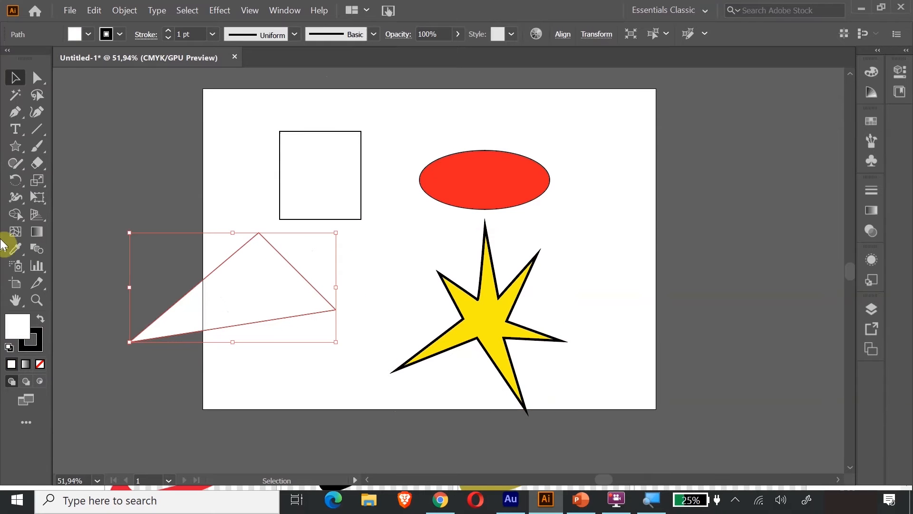
{"action": "left_click", "coordinate": [15, 114]}
{"action": "left_click_drag", "start_coordinate": [15, 115], "coordinate": [68, 162]}
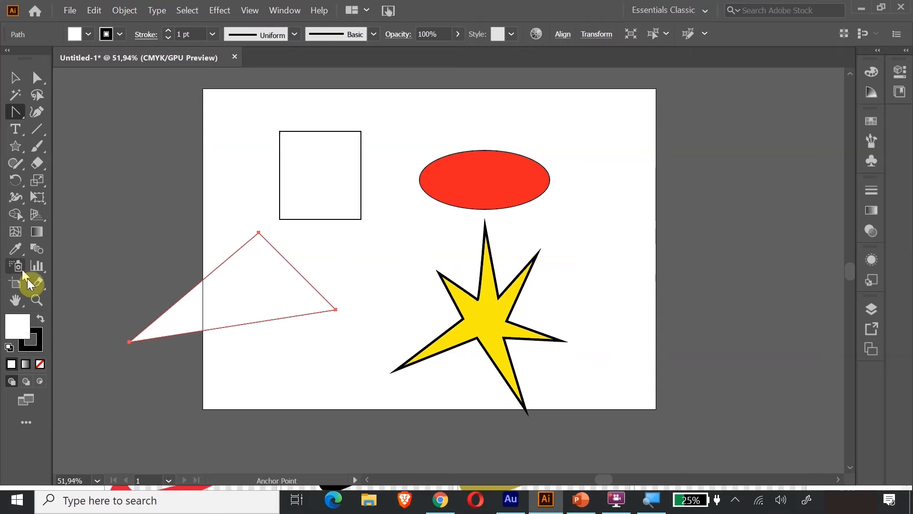
Convert the square's bottom-right, top-left and bottom-left corners into smooth curves with the Anchor Point tool
{"action": "left_click", "coordinate": [39, 304]}
{"action": "left_click_drag", "start_coordinate": [449, 215], "coordinate": [525, 257]}
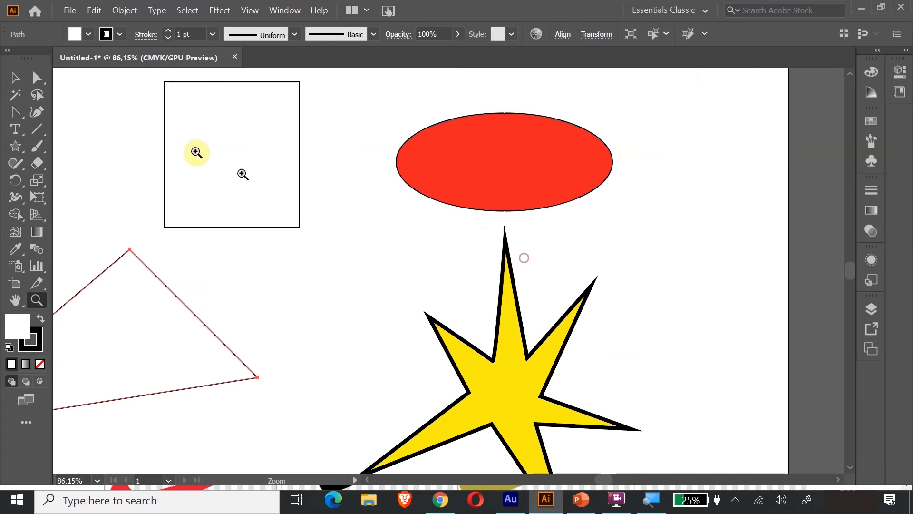
{"action": "left_click", "coordinate": [15, 78]}
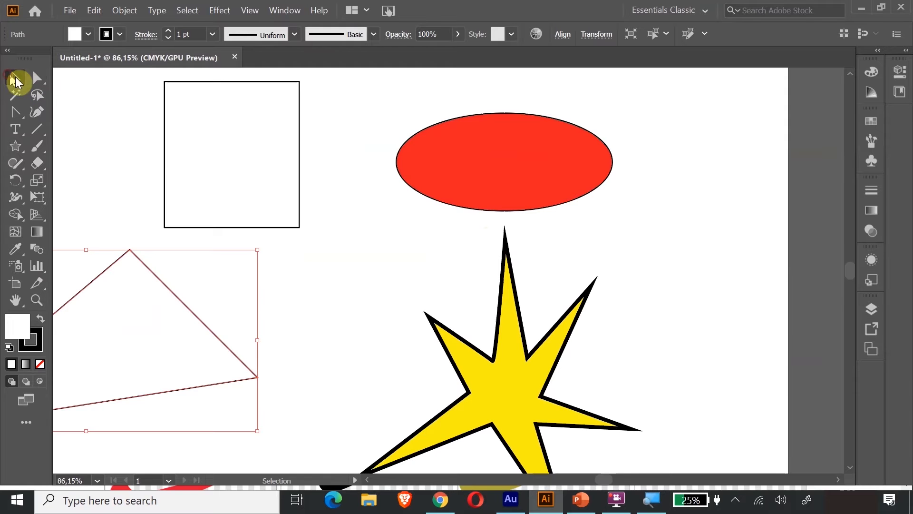
{"action": "left_click", "coordinate": [256, 141]}
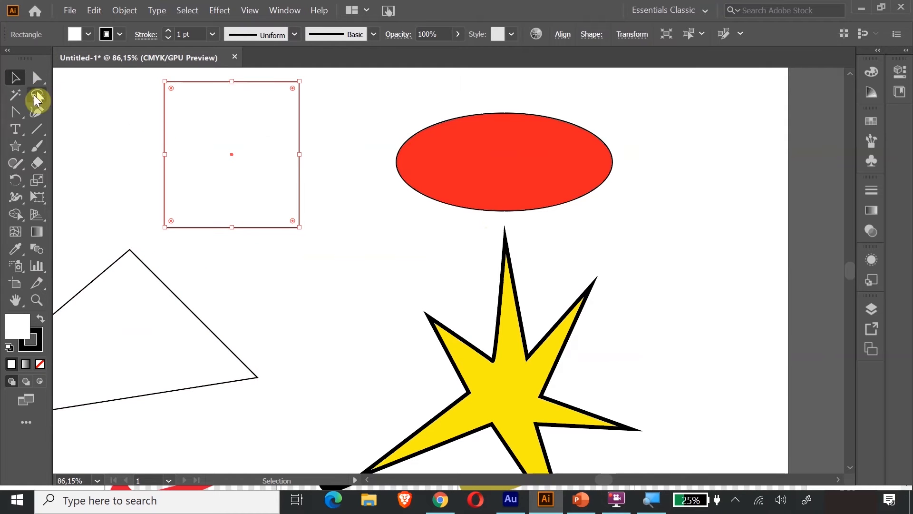
{"action": "left_click", "coordinate": [19, 111]}
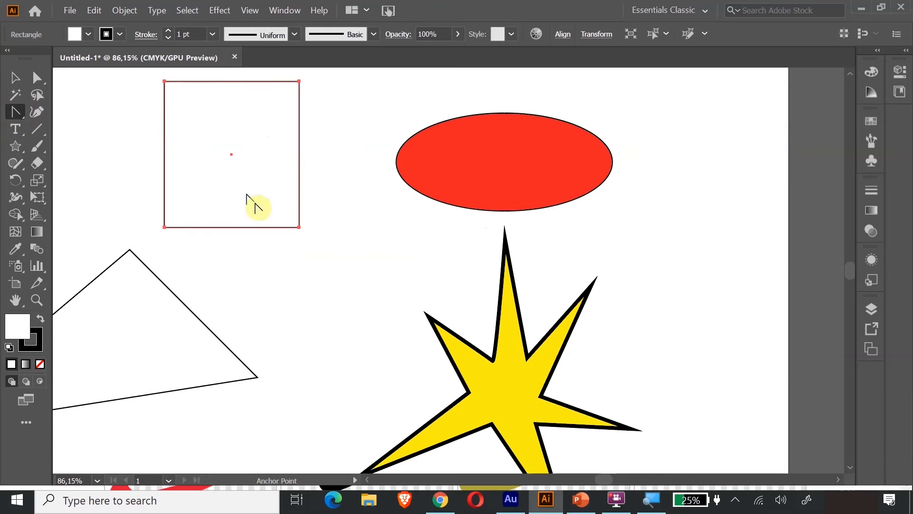
{"action": "left_click_drag", "start_coordinate": [299, 227], "coordinate": [270, 244]}
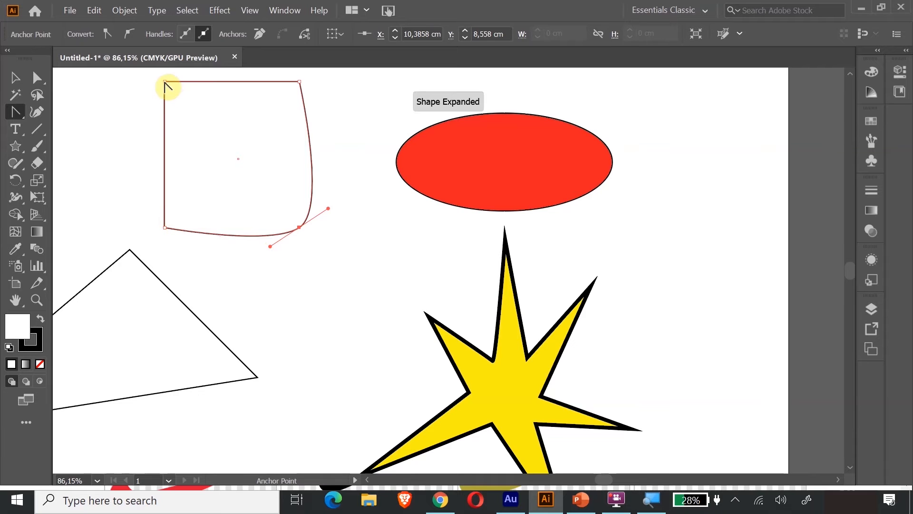
{"action": "left_click_drag", "start_coordinate": [165, 81], "coordinate": [234, 125]}
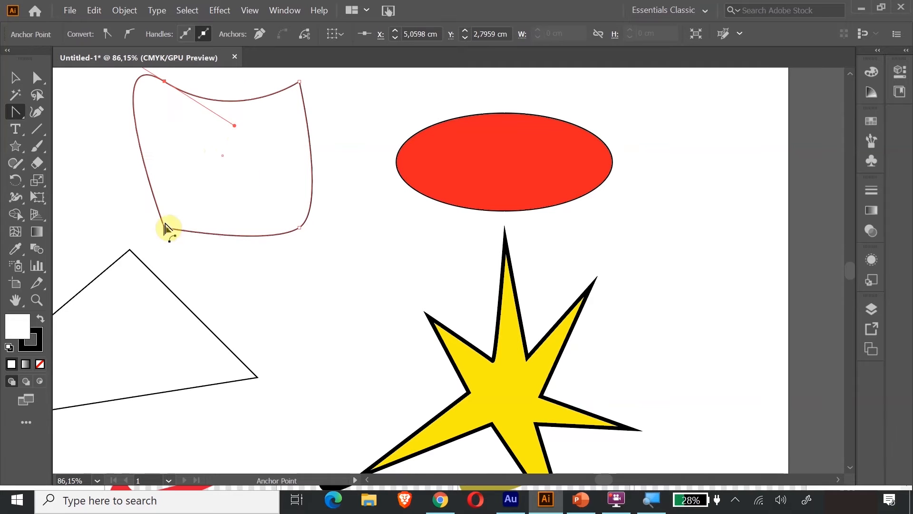
{"action": "left_click_drag", "start_coordinate": [165, 228], "coordinate": [130, 200]}
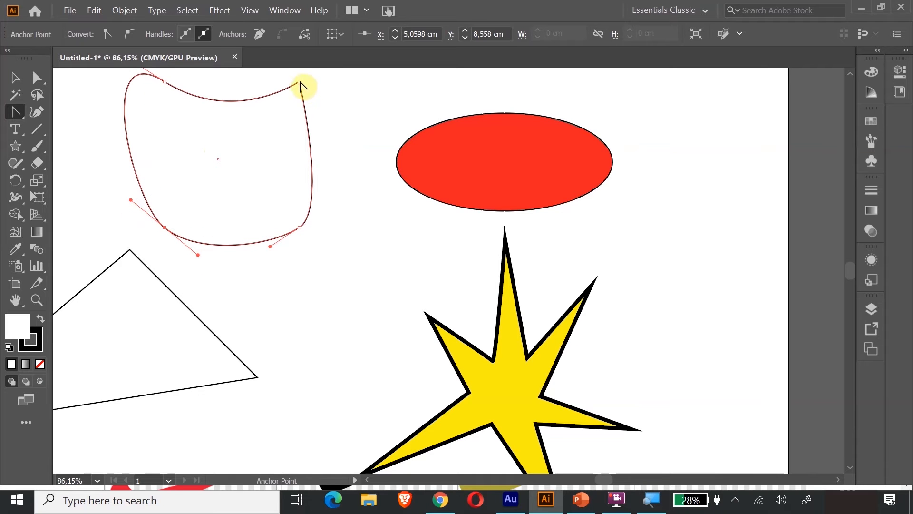
Leave anchor editing and select the whole reshaped square with the Selection tool
{"action": "scroll", "coordinate": [219, 179], "scroll_direction": "up", "scroll_amount": 3}
{"action": "left_click", "coordinate": [19, 76]}
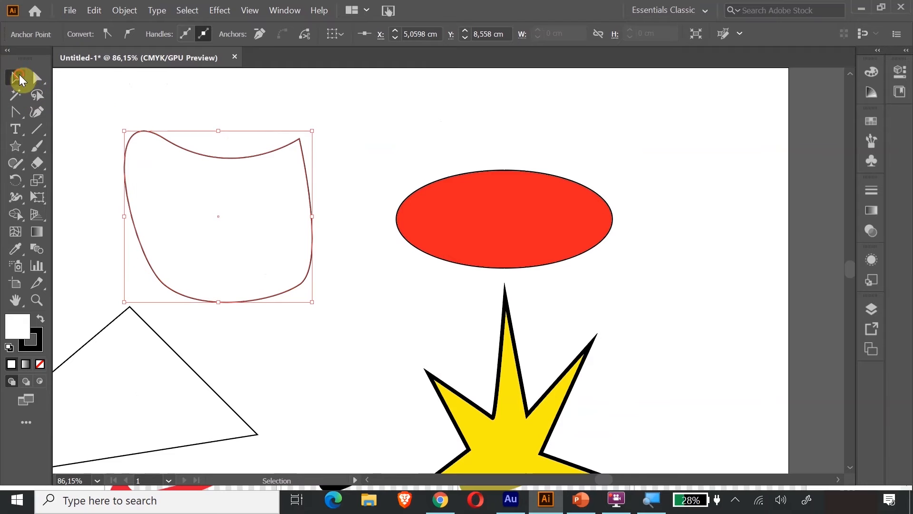
{"action": "left_click", "coordinate": [401, 150]}
{"action": "left_click", "coordinate": [310, 223]}
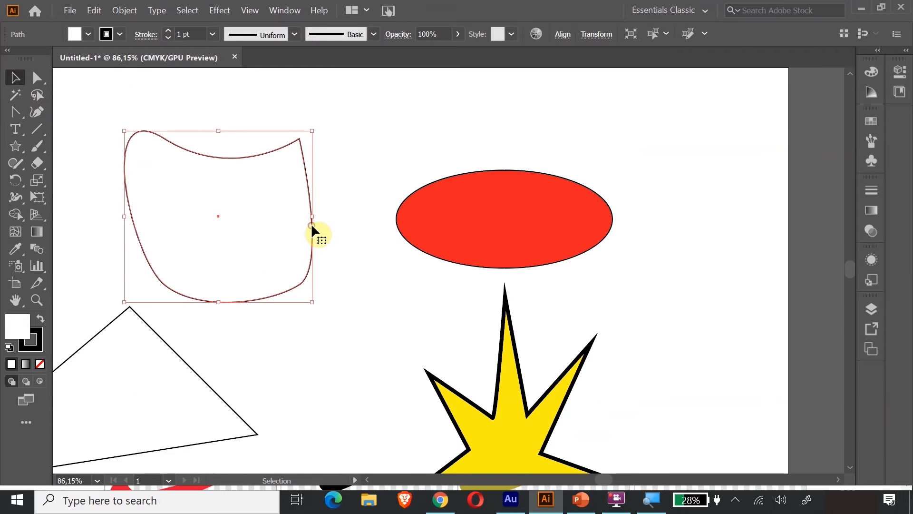
Change the reshaped square's fill to purple and deselect it
{"action": "double_click", "coordinate": [21, 326]}
{"action": "left_click_drag", "start_coordinate": [157, 153], "coordinate": [204, 56]}
{"action": "left_click", "coordinate": [336, 58]}
{"action": "left_click", "coordinate": [385, 124]}
Move the yellow star to the left and slightly up, so it sits between the triangle and the ellipse
{"action": "scroll", "coordinate": [385, 124], "scroll_direction": "down", "scroll_amount": 3}
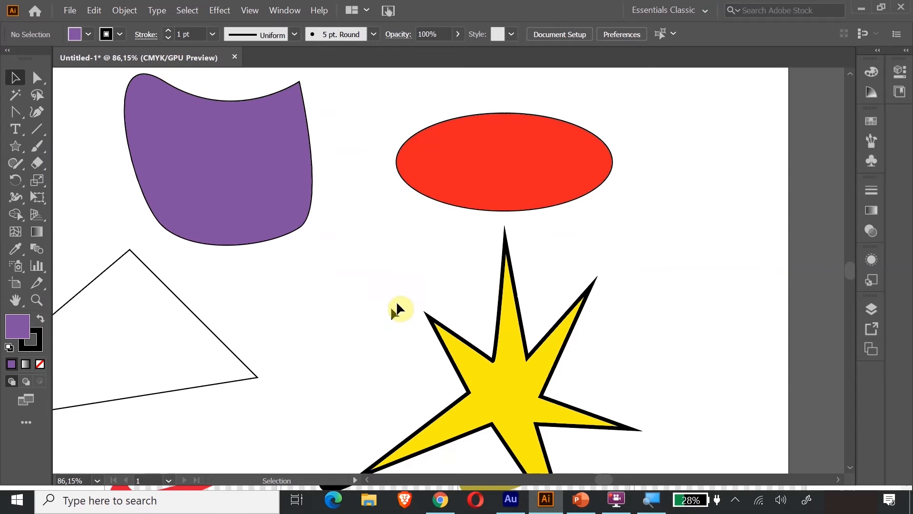
{"action": "scroll", "coordinate": [509, 366], "scroll_direction": "down", "scroll_amount": 3}
{"action": "left_click", "coordinate": [502, 338]}
{"action": "left_click_drag", "start_coordinate": [503, 338], "coordinate": [399, 311]}
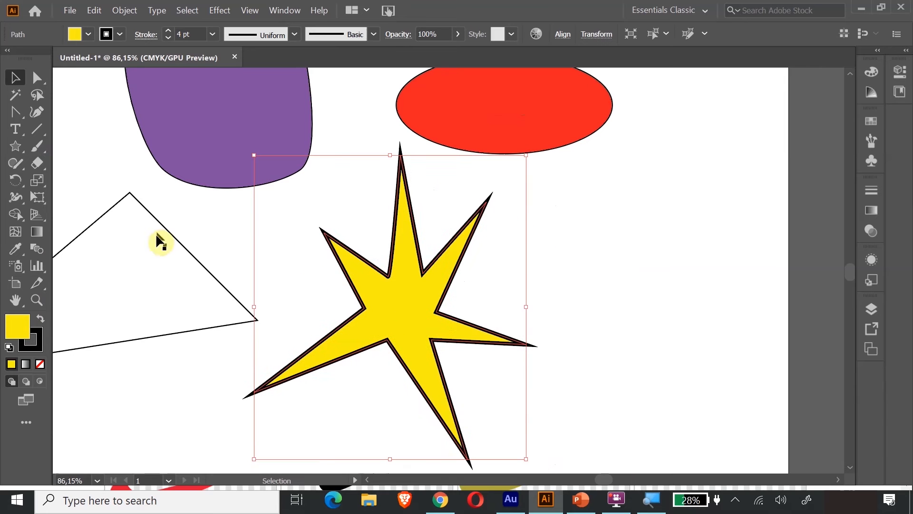
Curve the star's left, upper-left and upper-right inner corners with the Anchor Point tool
{"action": "left_click", "coordinate": [15, 111]}
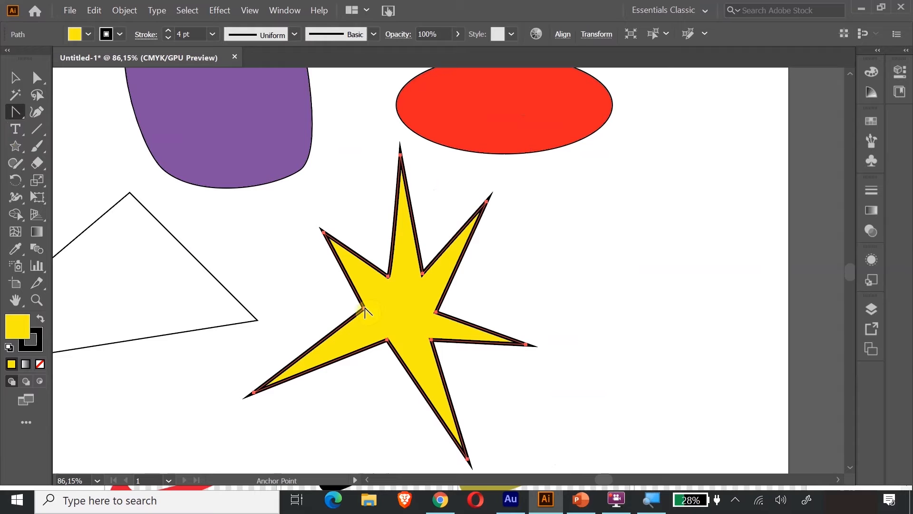
{"action": "left_click_drag", "start_coordinate": [364, 312], "coordinate": [364, 340]}
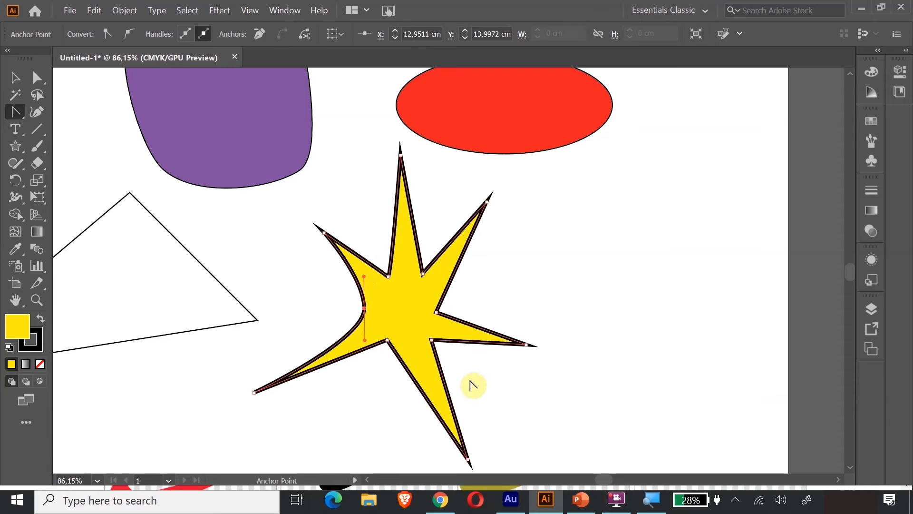
{"action": "left_click", "coordinate": [371, 335]}
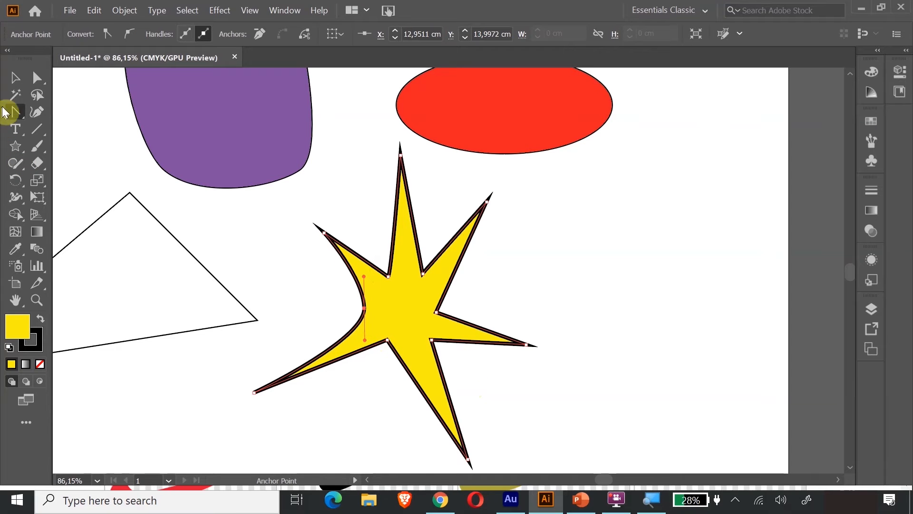
{"action": "left_click", "coordinate": [388, 276]}
{"action": "left_click_drag", "start_coordinate": [389, 275], "coordinate": [435, 276]}
{"action": "left_click_drag", "start_coordinate": [430, 274], "coordinate": [431, 275]}
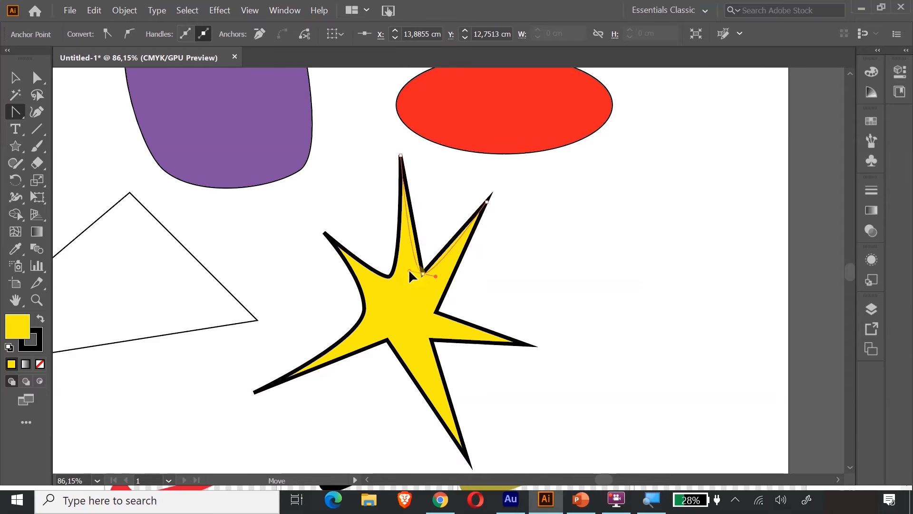
Curve the star's right, lower-right and bottom inner corners, undoing the stray handle change that distorts the shape
{"action": "left_click_drag", "start_coordinate": [435, 312], "coordinate": [435, 290]}
{"action": "mouse_move", "coordinate": [431, 339]}
{"action": "left_mouse_down"}
{"action": "mouse_move", "coordinate": [440, 338]}
{"action": "mouse_move", "coordinate": [434, 326]}
{"action": "mouse_move", "coordinate": [393, 342]}
{"action": "mouse_move", "coordinate": [407, 327]}
{"action": "mouse_move", "coordinate": [443, 331]}
{"action": "left_mouse_up"}
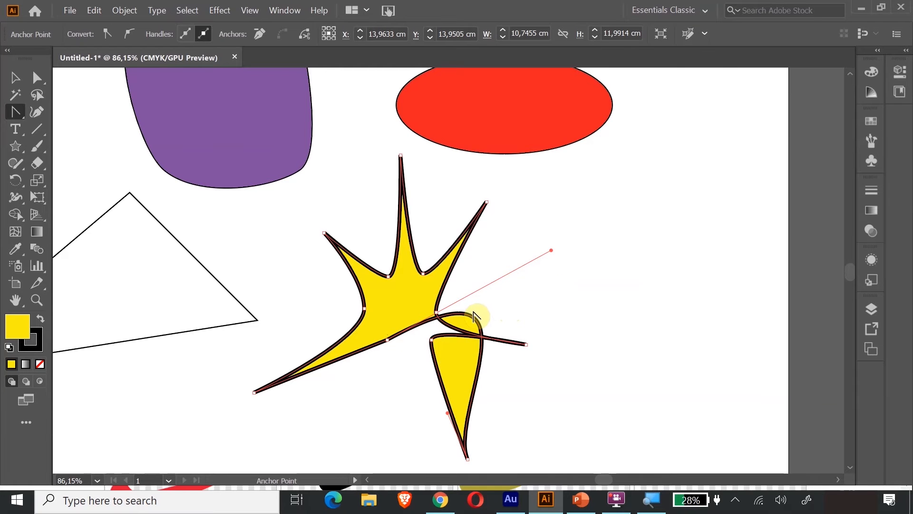
{"action": "key", "text": "ctrl+z"}
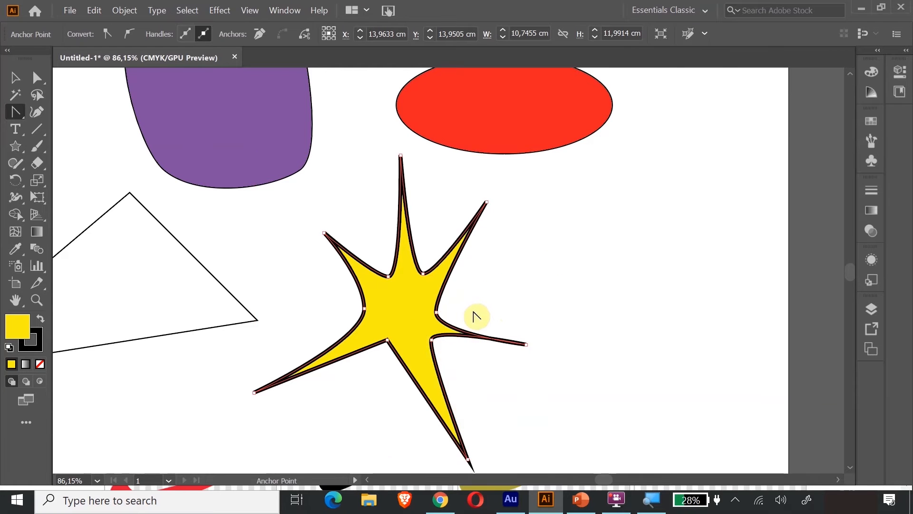
{"action": "left_click_drag", "start_coordinate": [388, 341], "coordinate": [412, 346]}
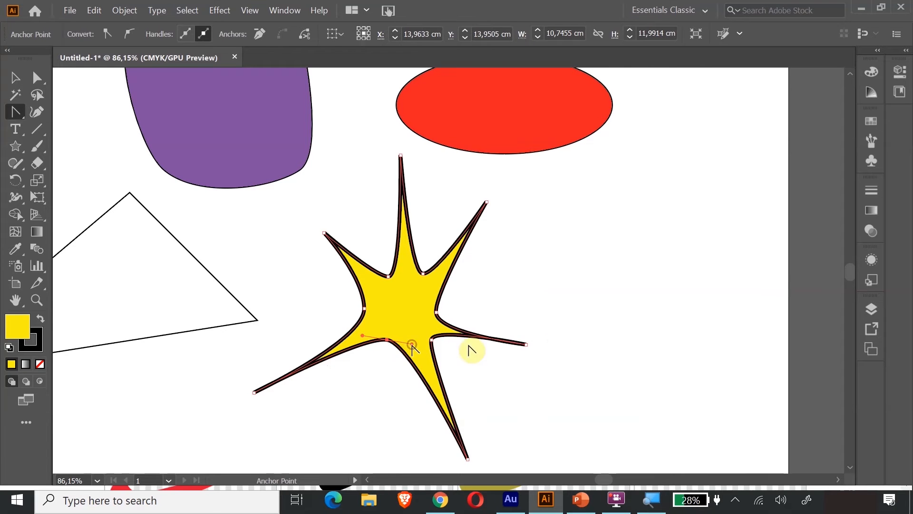
Select the whole curved star and display its anchor points with the Direct Selection tool
{"action": "left_click", "coordinate": [15, 77]}
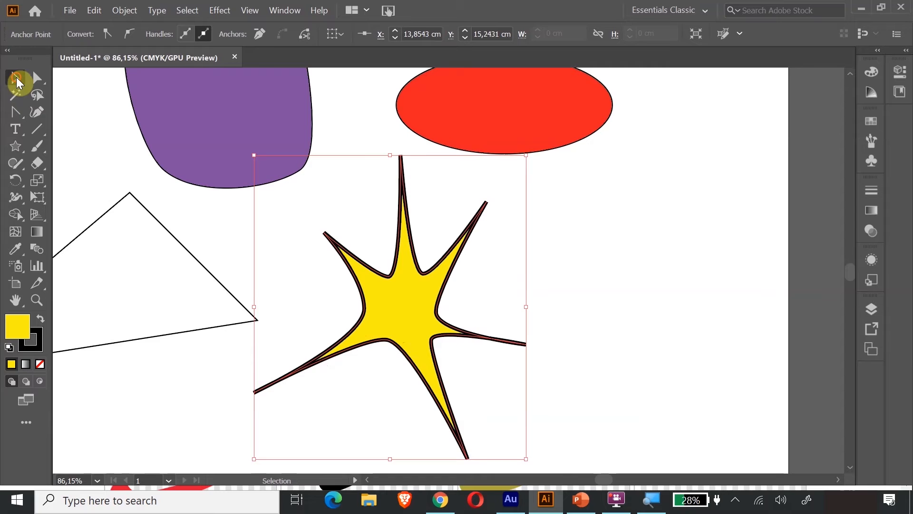
{"action": "left_click", "coordinate": [684, 331]}
{"action": "left_click", "coordinate": [408, 309]}
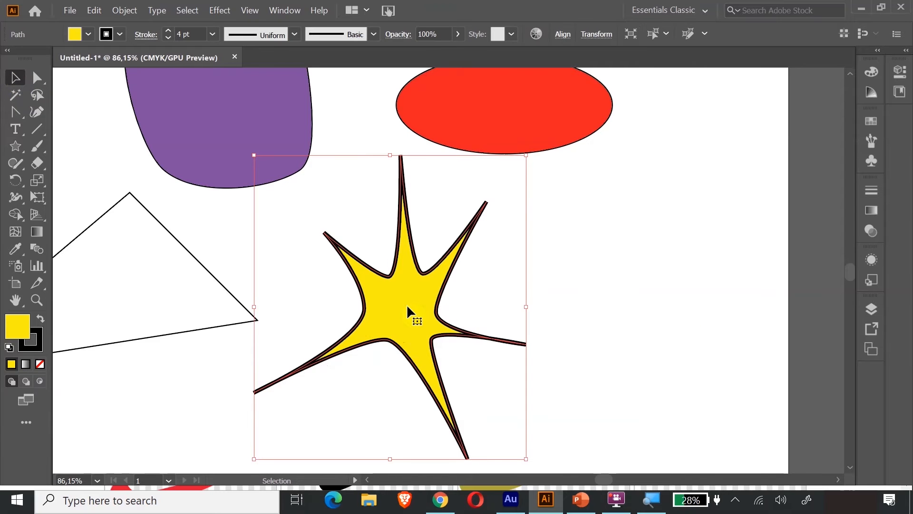
{"action": "left_click", "coordinate": [431, 308]}
{"action": "left_click", "coordinate": [38, 80]}
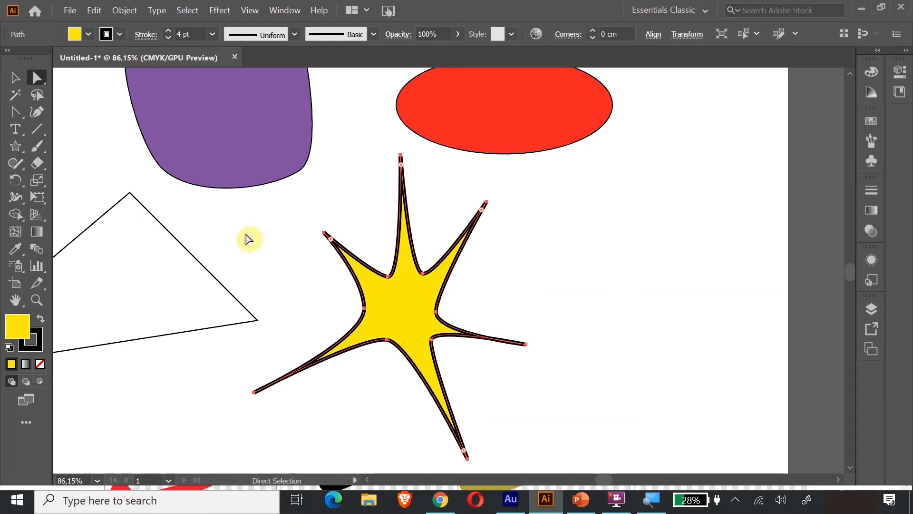
{"action": "left_click", "coordinate": [37, 82]}
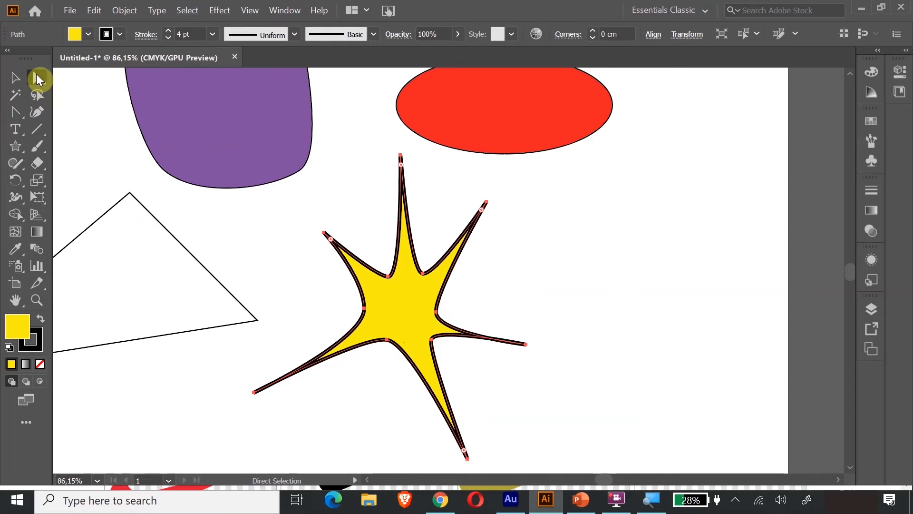
{"action": "left_click", "coordinate": [30, 91]}
{"action": "left_click", "coordinate": [219, 225]}
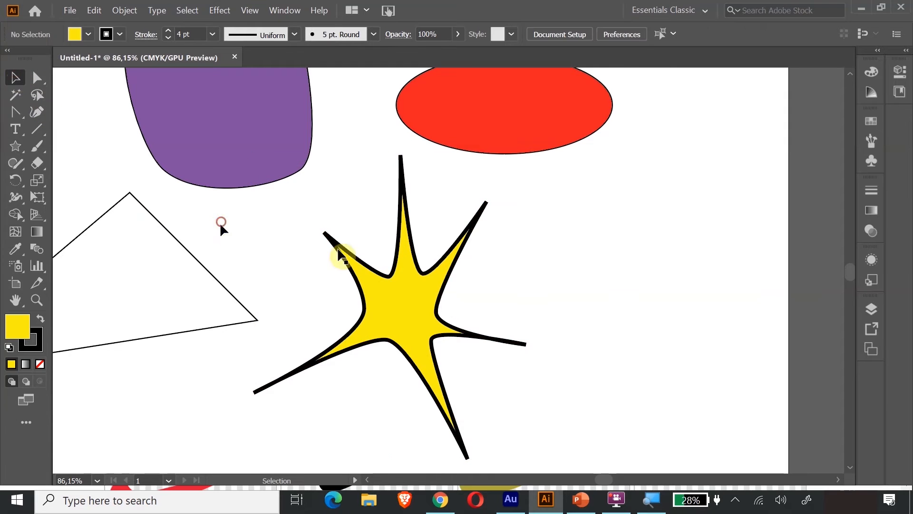
{"action": "left_click", "coordinate": [537, 356]}
{"action": "left_click", "coordinate": [400, 278]}
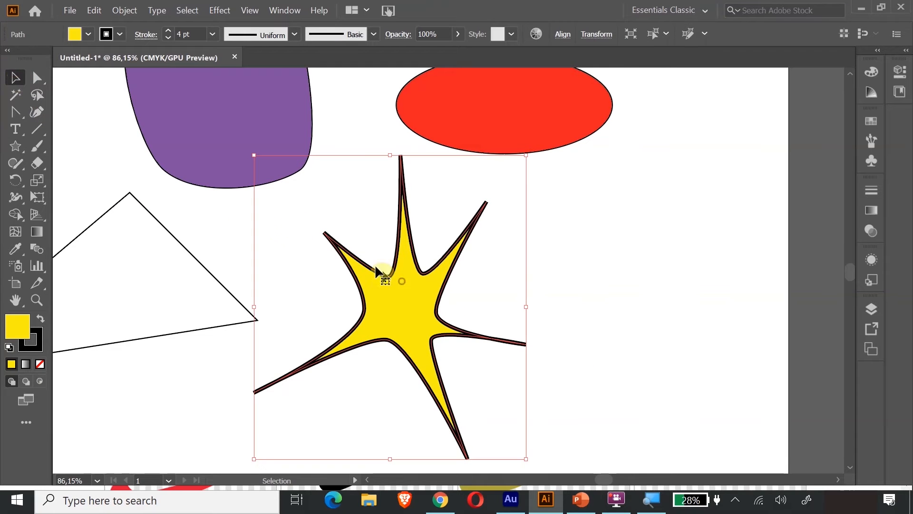
{"action": "left_click", "coordinate": [39, 81]}
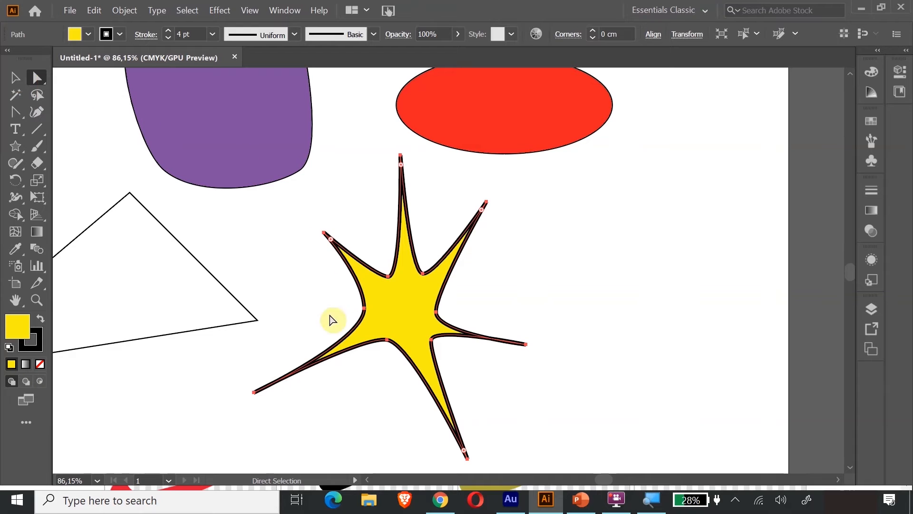
Move the star's upper-left, upper-right and right inner anchor points outward to widen its body
{"action": "left_click_drag", "start_coordinate": [388, 276], "coordinate": [361, 257]}
{"action": "left_click_drag", "start_coordinate": [424, 275], "coordinate": [437, 253]}
{"action": "left_click", "coordinate": [420, 250]}
{"action": "left_click_drag", "start_coordinate": [435, 312], "coordinate": [454, 290]}
Move the star's lower-right and bottom inner anchor points outward, and undo the handle change at its left inner point
{"action": "left_click", "coordinate": [427, 339]}
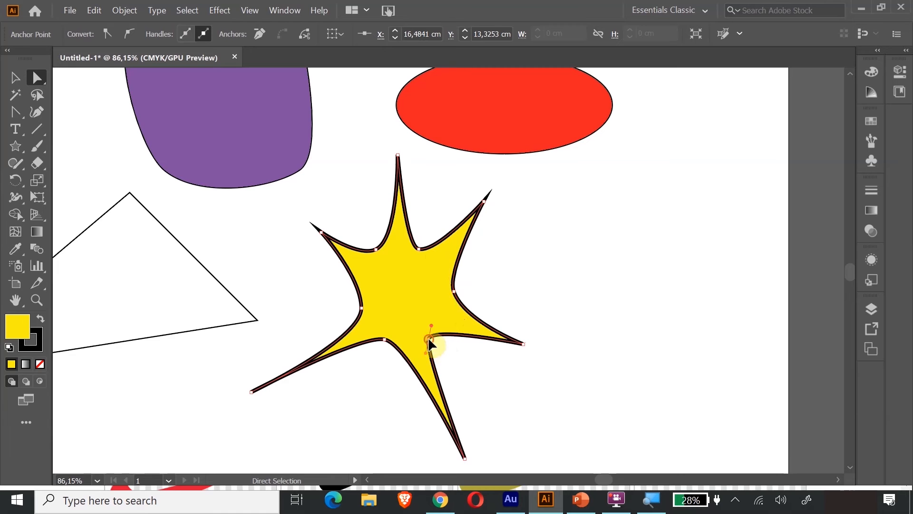
{"action": "left_click_drag", "start_coordinate": [426, 350], "coordinate": [462, 370]}
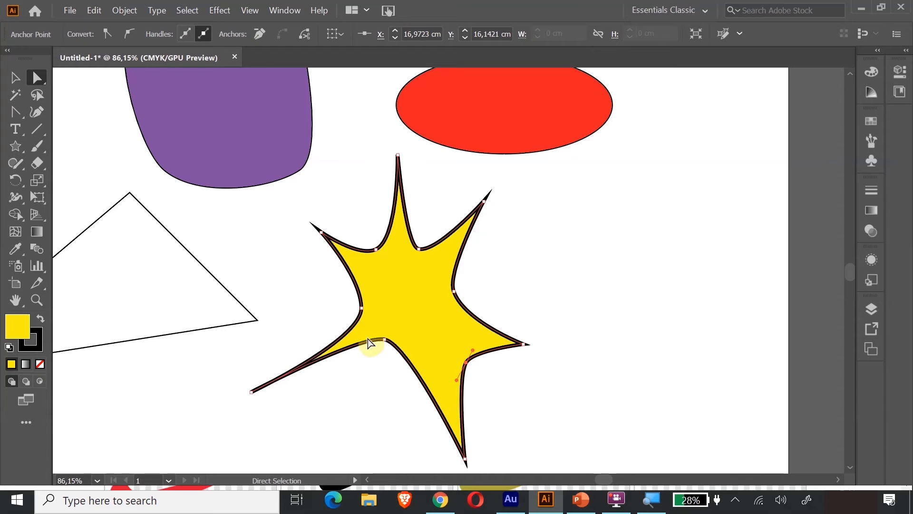
{"action": "left_click", "coordinate": [384, 339]}
{"action": "left_click_drag", "start_coordinate": [384, 340], "coordinate": [383, 365]}
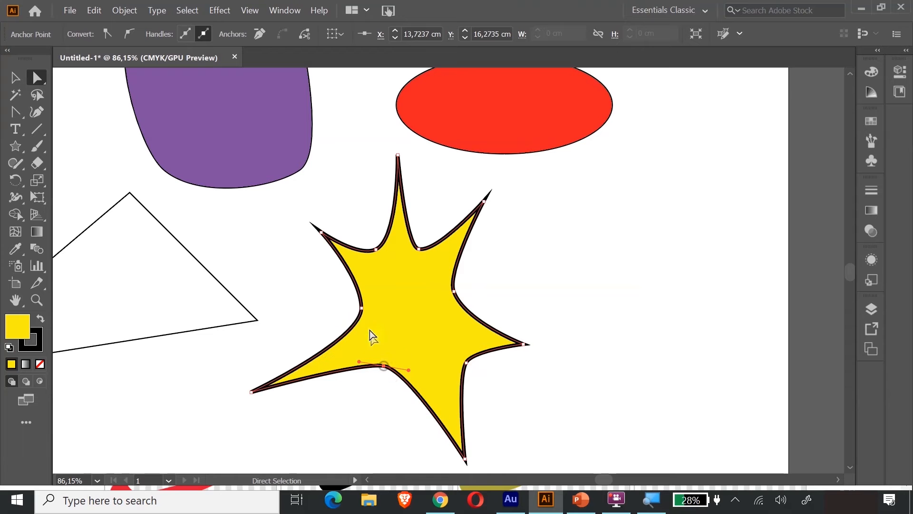
{"action": "left_click_drag", "start_coordinate": [357, 304], "coordinate": [357, 305]}
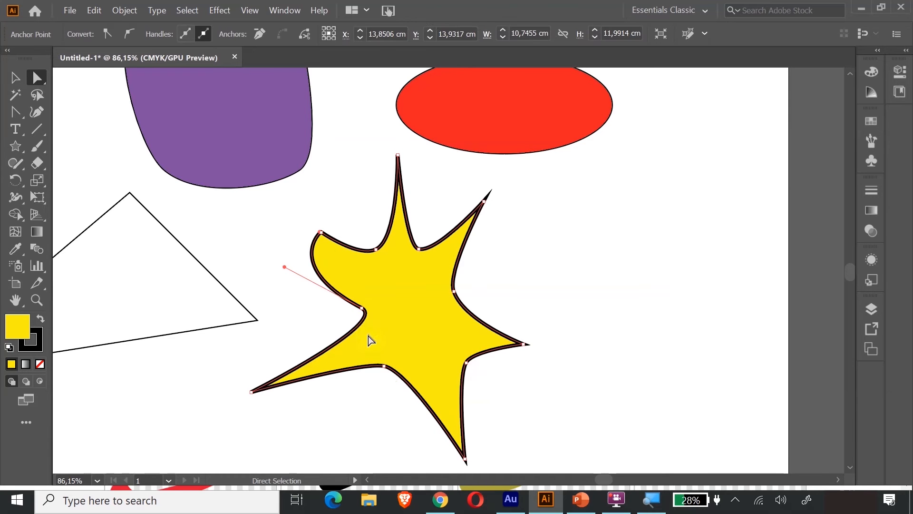
{"action": "key", "text": "z"}
Move the star, the red ellipse and the purple shape to the pasteboard right of the artboard, leaving the triangle alone
{"action": "left_click", "coordinate": [265, 209]}
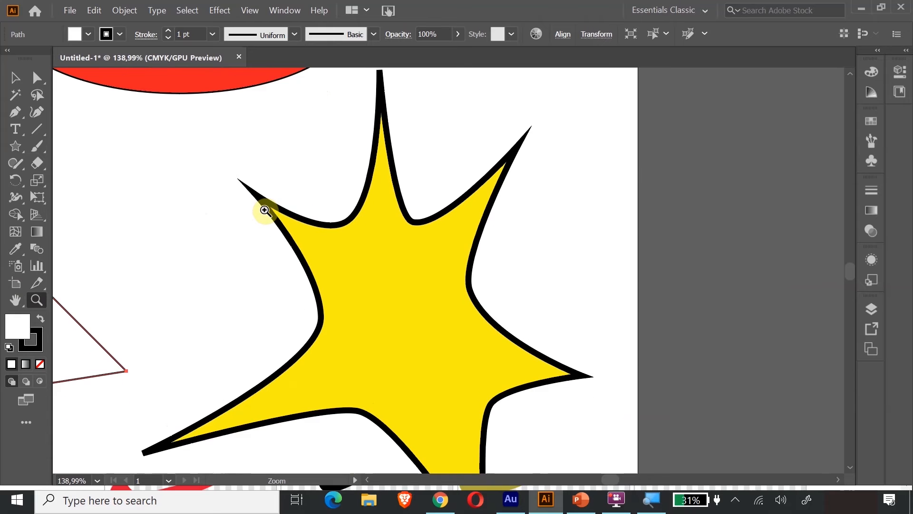
{"action": "key", "text": "ctrl+minus"}
{"action": "key", "text": "ctrl+minus"}
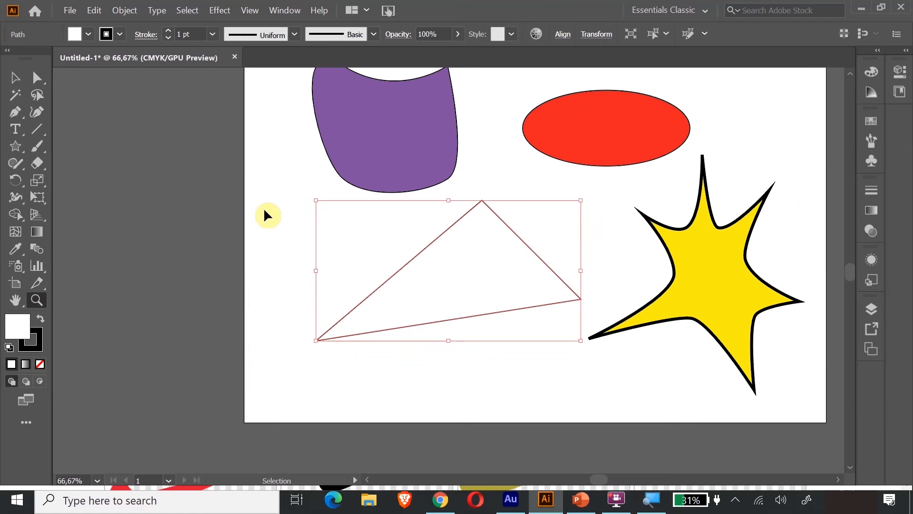
{"action": "left_click", "coordinate": [16, 77]}
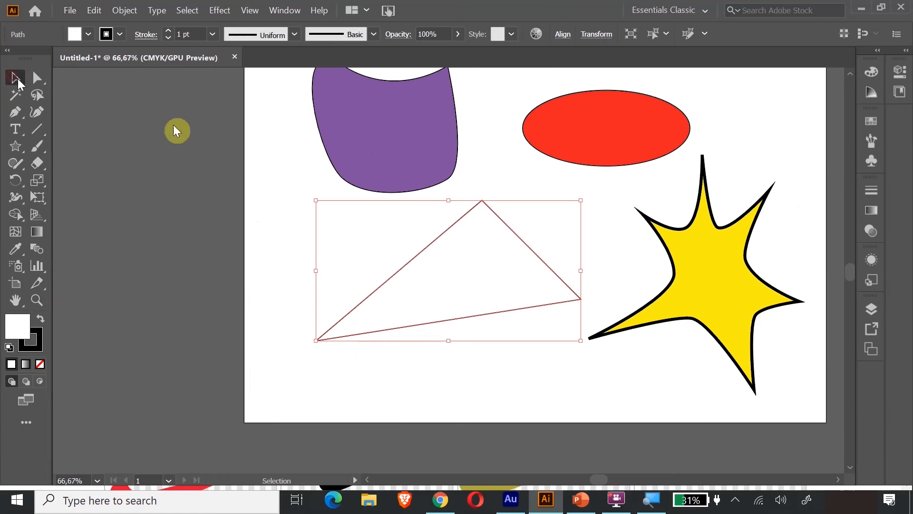
{"action": "left_click", "coordinate": [716, 284]}
{"action": "left_click_drag", "start_coordinate": [597, 481], "coordinate": [609, 481]}
{"action": "left_click", "coordinate": [541, 137]}
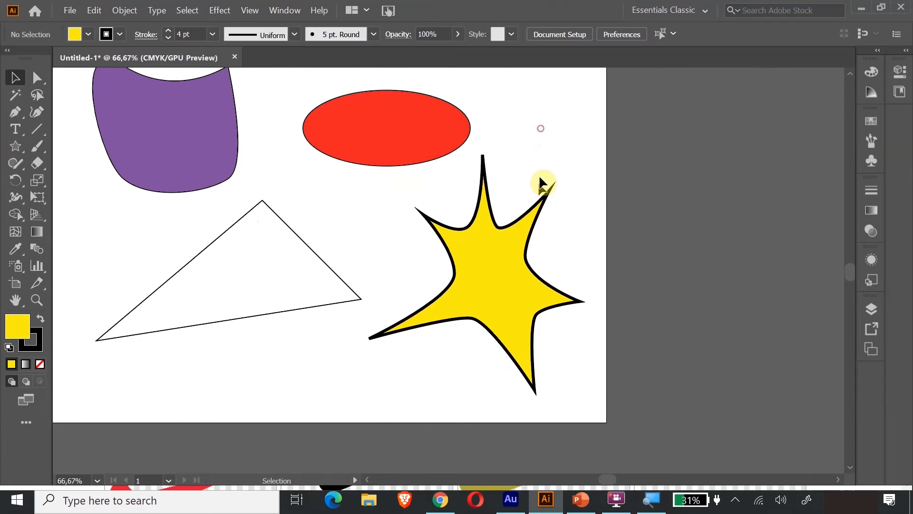
{"action": "left_click_drag", "start_coordinate": [475, 336], "coordinate": [526, 214]}
{"action": "left_click_drag", "start_coordinate": [418, 141], "coordinate": [728, 198]}
{"action": "left_click_drag", "start_coordinate": [169, 139], "coordinate": [740, 224]}
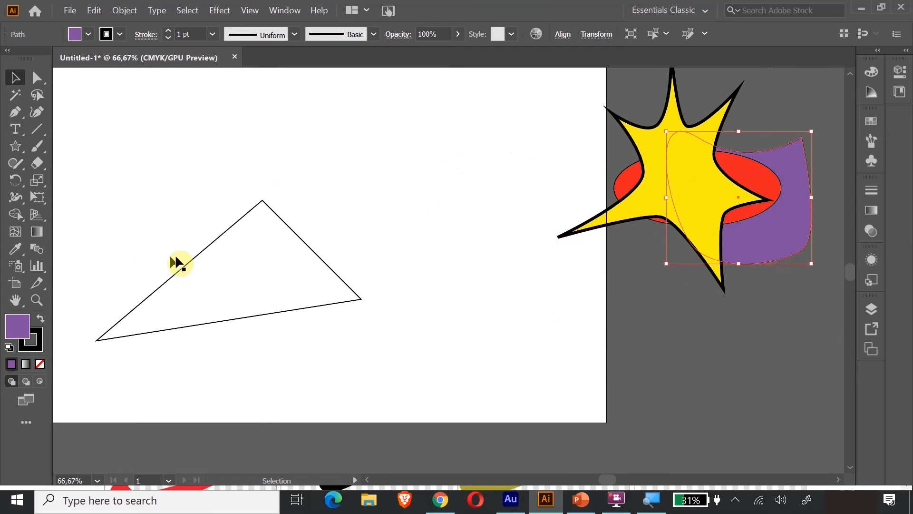
Change the triangle's fill to green
{"action": "left_click", "coordinate": [36, 301]}
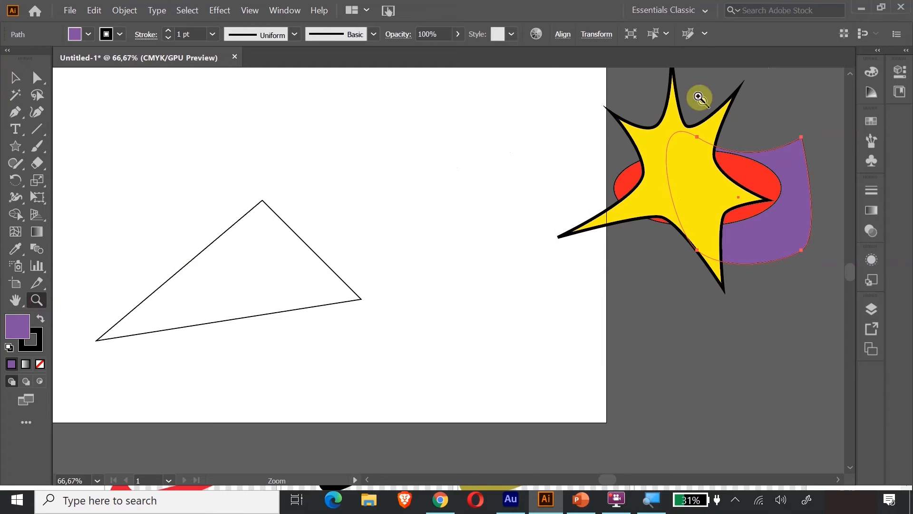
{"action": "left_click", "coordinate": [18, 111]}
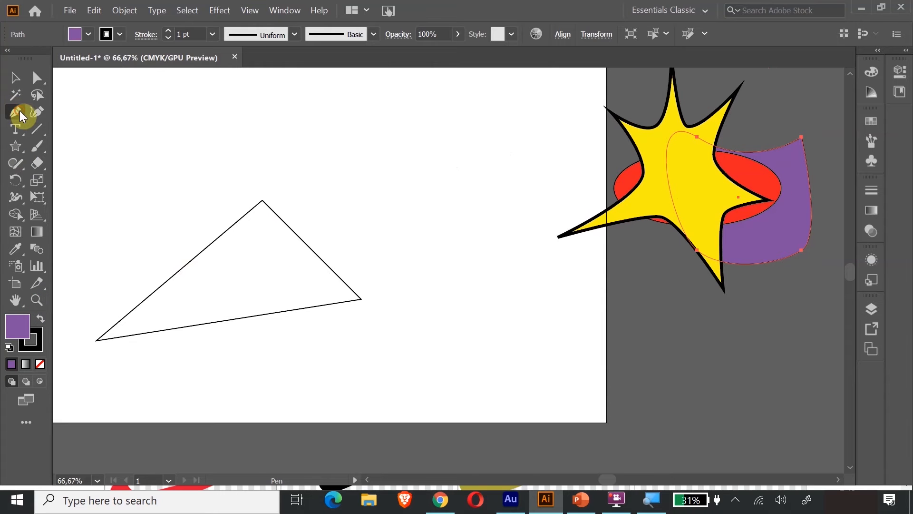
{"action": "left_click", "coordinate": [59, 164]}
{"action": "left_click", "coordinate": [15, 77]}
{"action": "left_click", "coordinate": [15, 299]}
{"action": "left_click_drag", "start_coordinate": [130, 247], "coordinate": [217, 210]}
{"action": "left_click_drag", "start_coordinate": [220, 154], "coordinate": [243, 196]}
{"action": "left_click", "coordinate": [15, 79]}
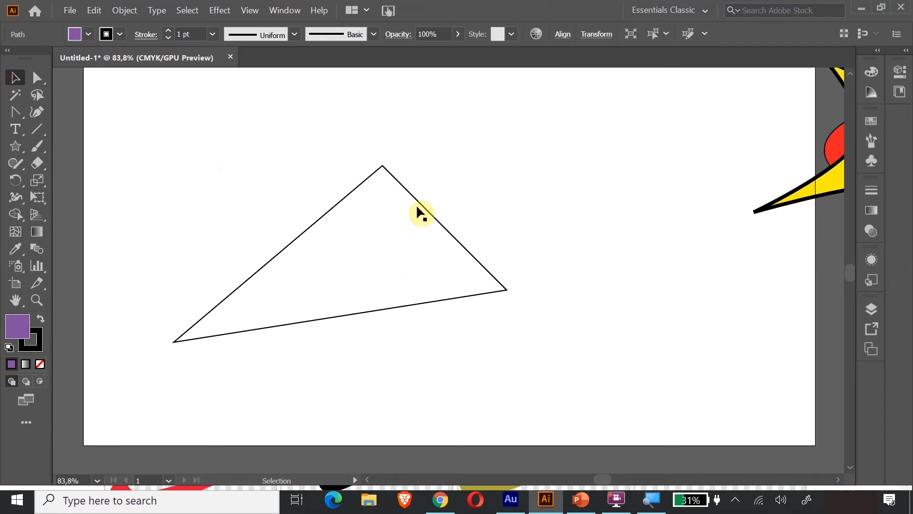
{"action": "left_click", "coordinate": [418, 204]}
{"action": "double_click", "coordinate": [17, 326]}
{"action": "left_click", "coordinate": [221, 163]}
{"action": "left_click", "coordinate": [176, 95]}
{"action": "left_click", "coordinate": [197, 52]}
{"action": "left_click", "coordinate": [360, 56]}
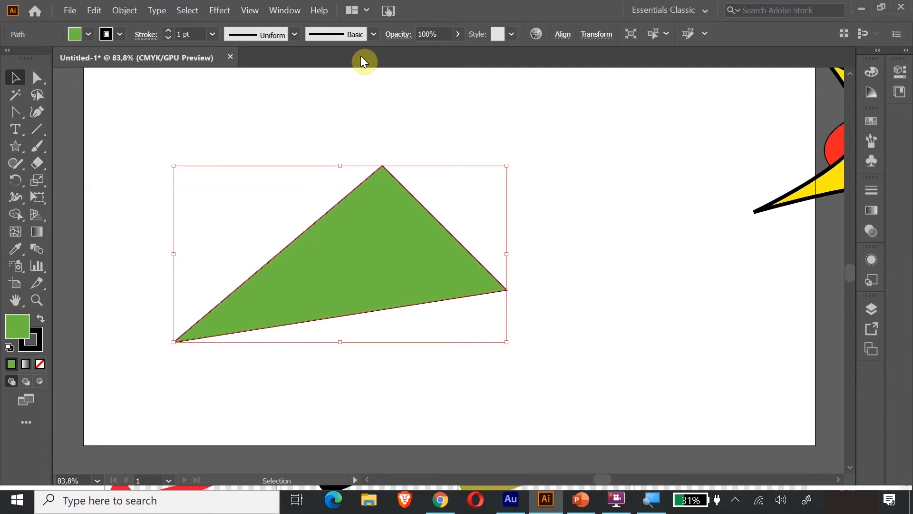
Add an anchor point on the green triangle's lower edge, near its left corner, with the Add Anchor Point tool
{"action": "left_click", "coordinate": [13, 111]}
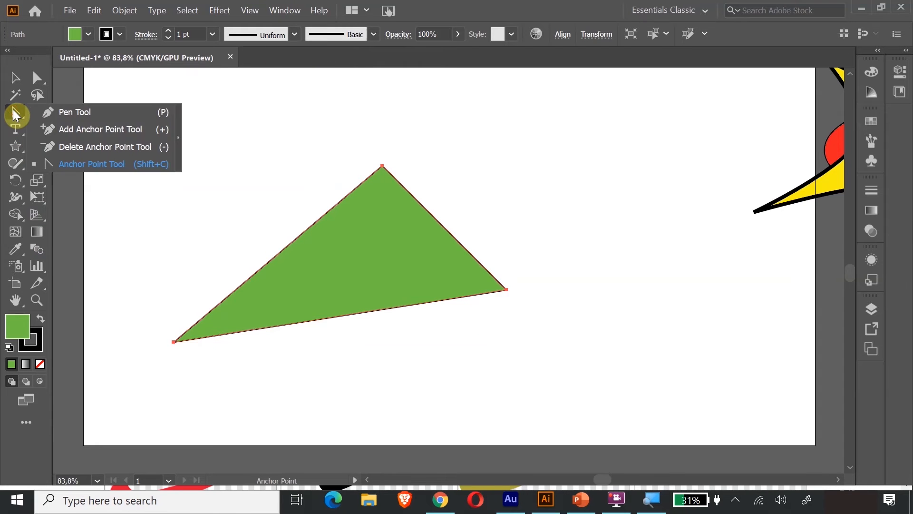
{"action": "left_click", "coordinate": [101, 128]}
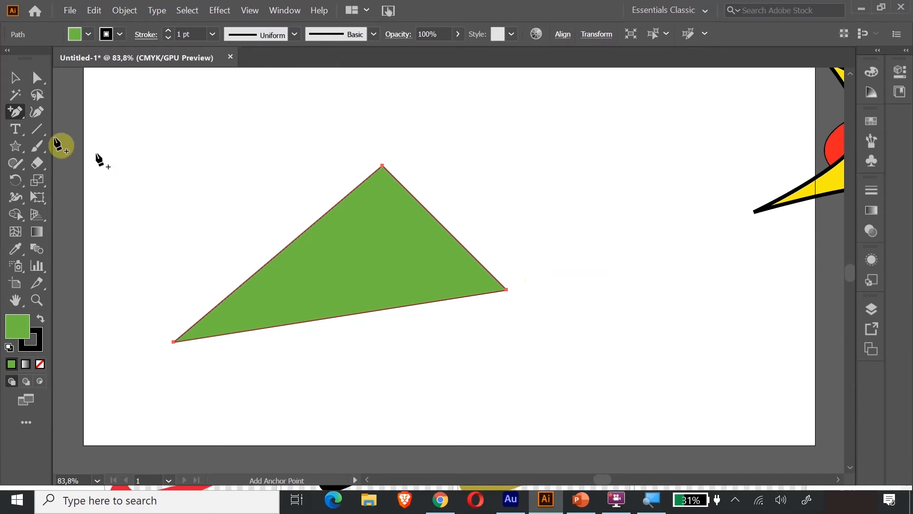
{"action": "left_click", "coordinate": [15, 77]}
{"action": "left_click", "coordinate": [259, 138]}
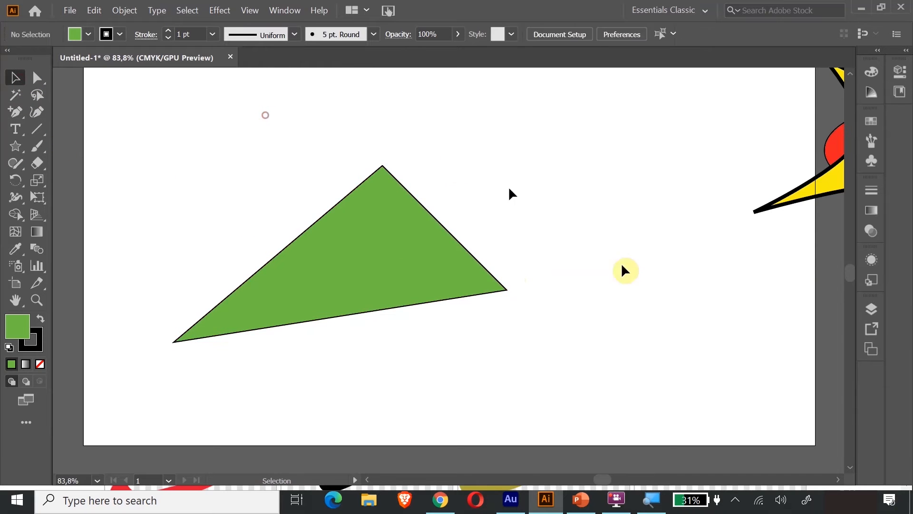
{"action": "left_click", "coordinate": [405, 266]}
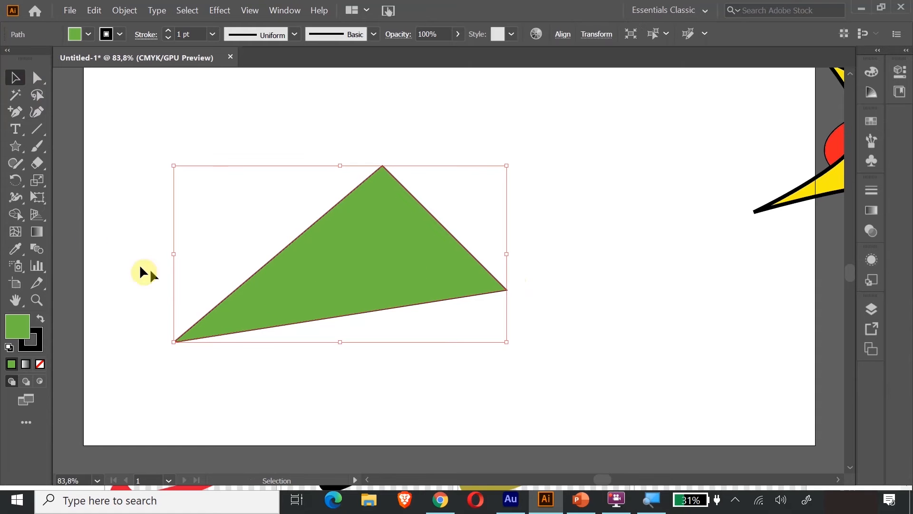
{"action": "left_click", "coordinate": [16, 112]}
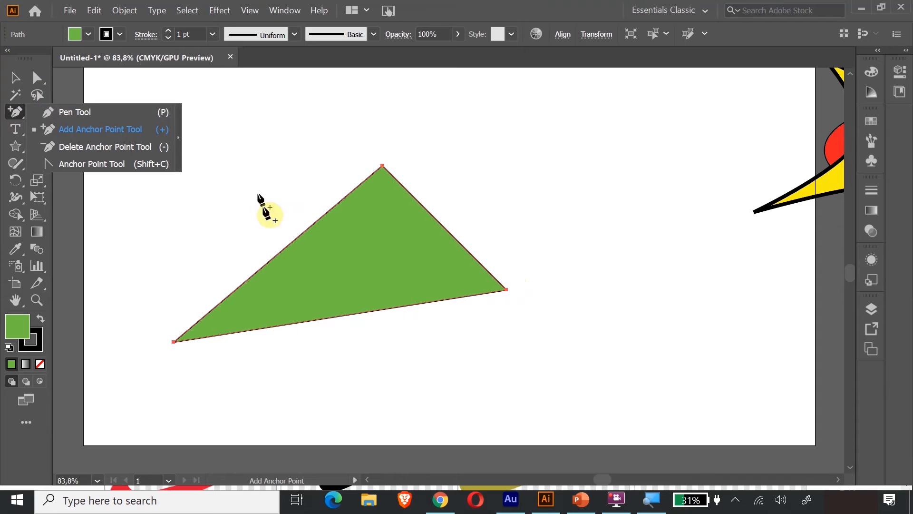
{"action": "left_click", "coordinate": [258, 328]}
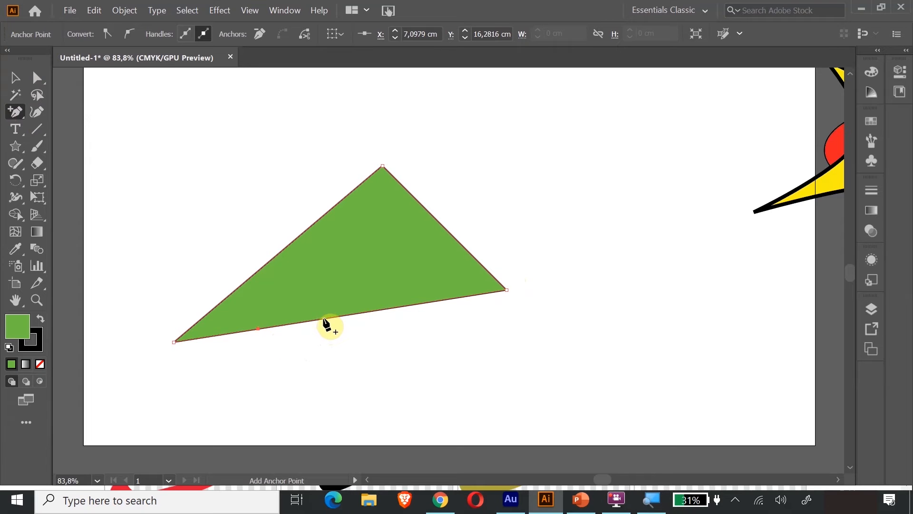
Add two more anchor points along the green triangle's lower edge, spaced out to the right of the existing one
{"action": "left_click", "coordinate": [380, 312]}
{"action": "left_click", "coordinate": [563, 268]}
{"action": "left_click", "coordinate": [384, 254]}
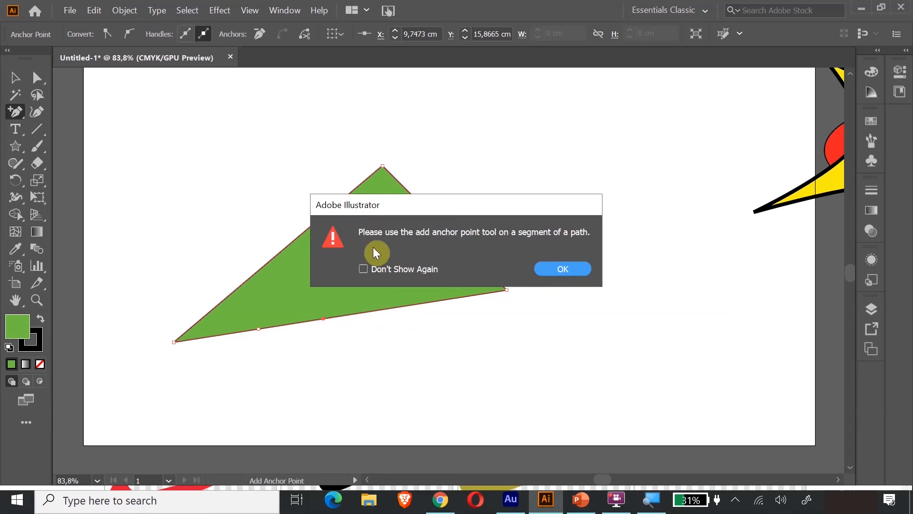
{"action": "left_click", "coordinate": [551, 271]}
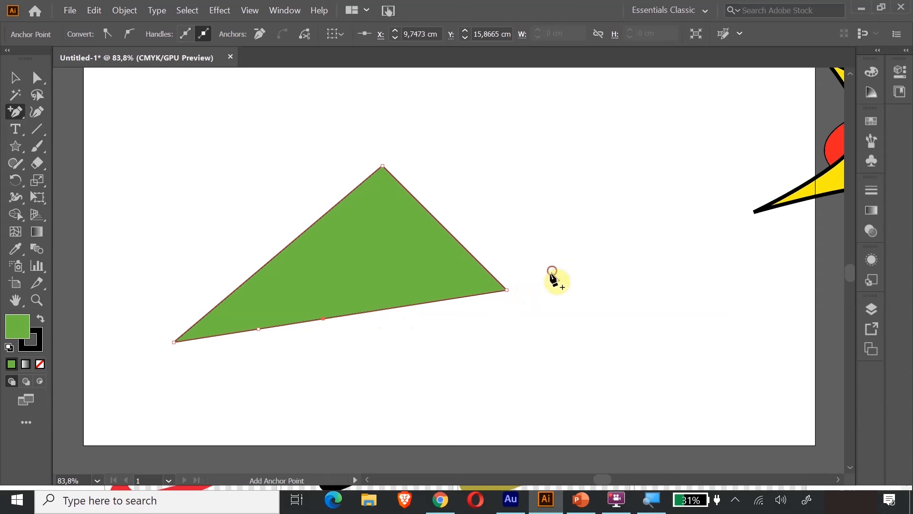
{"action": "left_click", "coordinate": [376, 312]}
Move the whole green triangle slightly up the artboard, and select only the leftmost added anchor point on its lower edge
{"action": "left_click", "coordinate": [16, 79]}
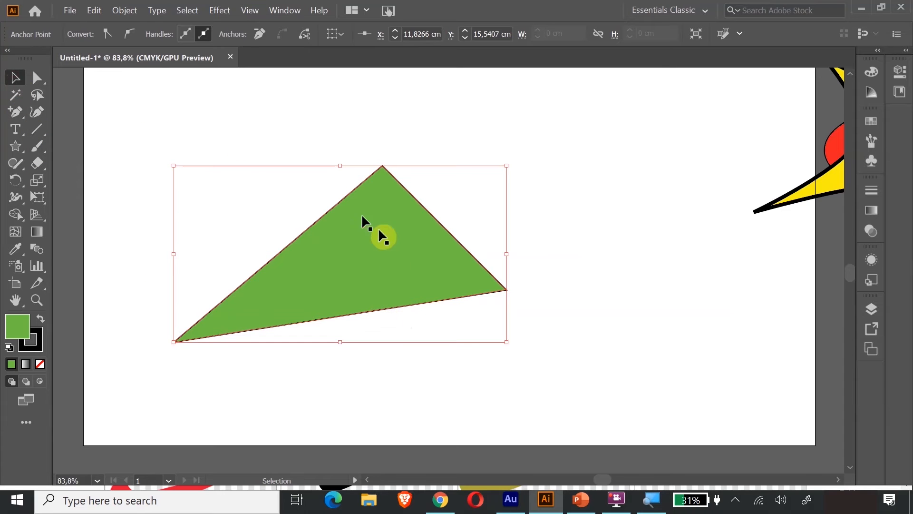
{"action": "left_click", "coordinate": [393, 281]}
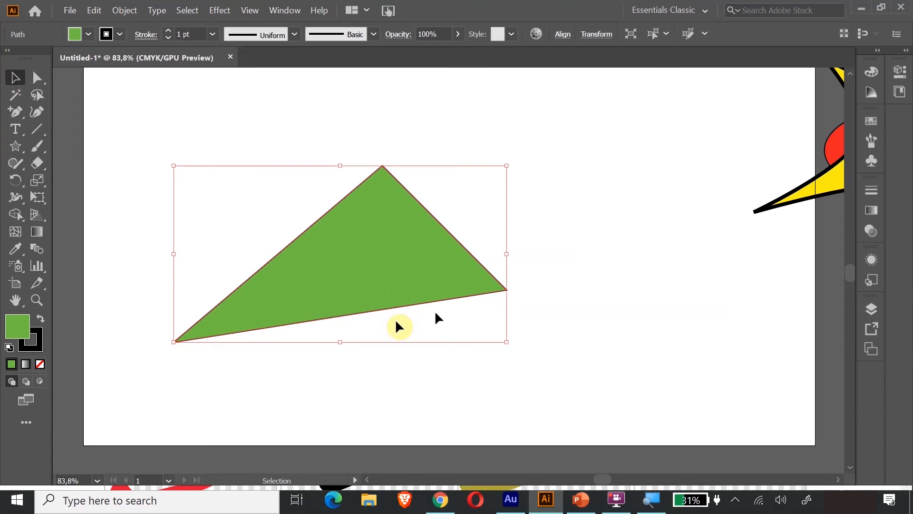
{"action": "left_click", "coordinate": [17, 117]}
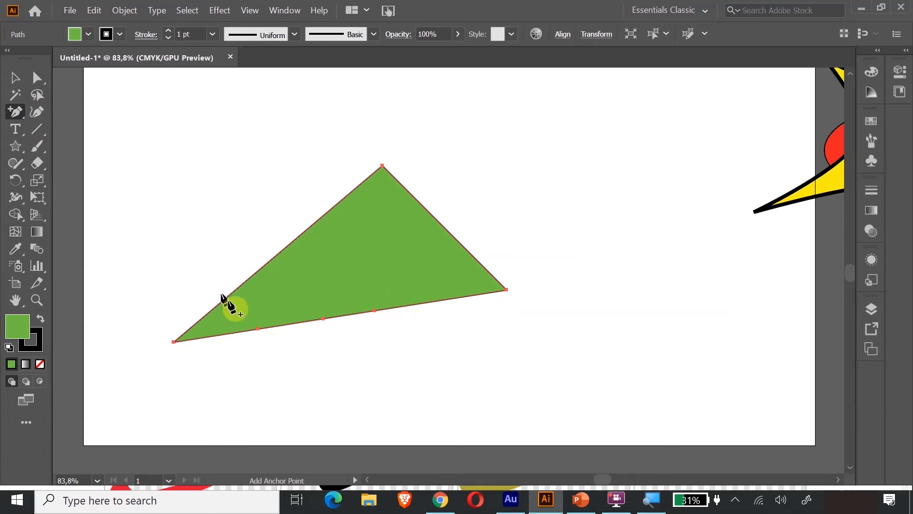
{"action": "left_click", "coordinate": [258, 328]}
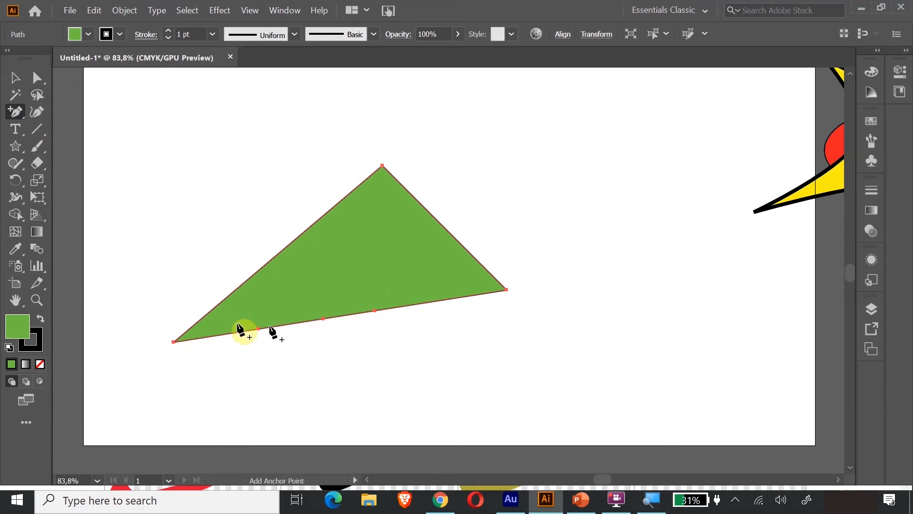
{"action": "left_click", "coordinate": [37, 78]}
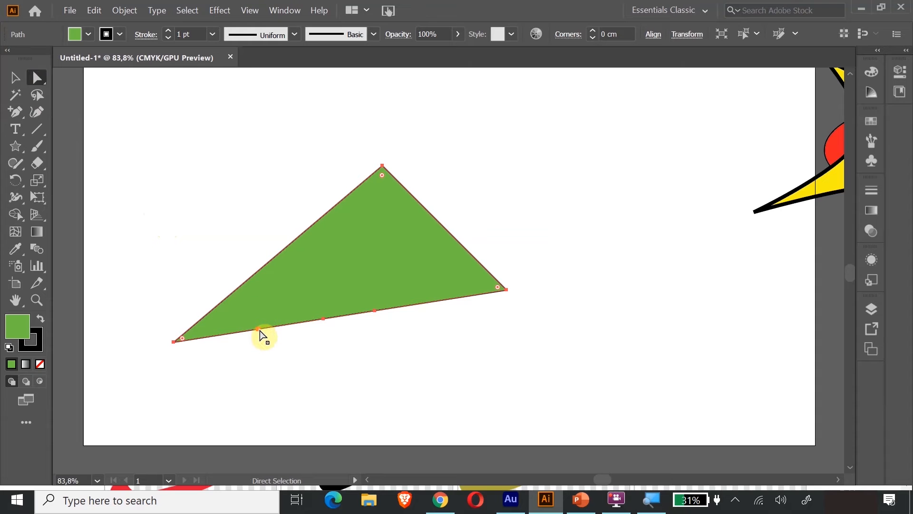
{"action": "left_click_drag", "start_coordinate": [259, 328], "coordinate": [257, 291]}
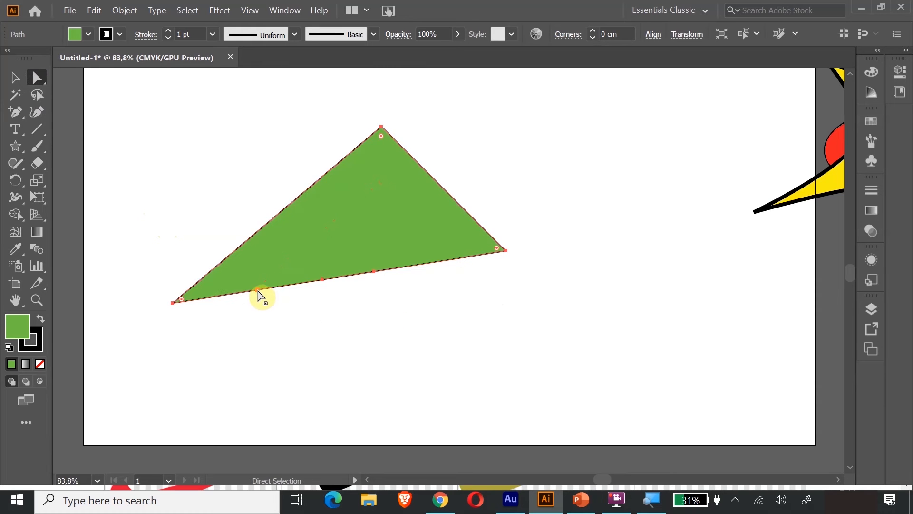
{"action": "left_click", "coordinate": [258, 289]}
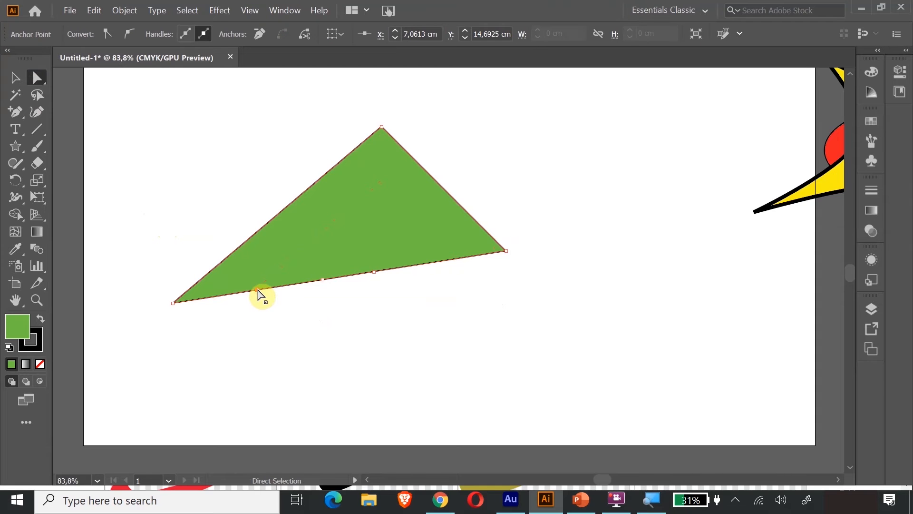
{"action": "left_click_drag", "start_coordinate": [258, 290], "coordinate": [265, 345]}
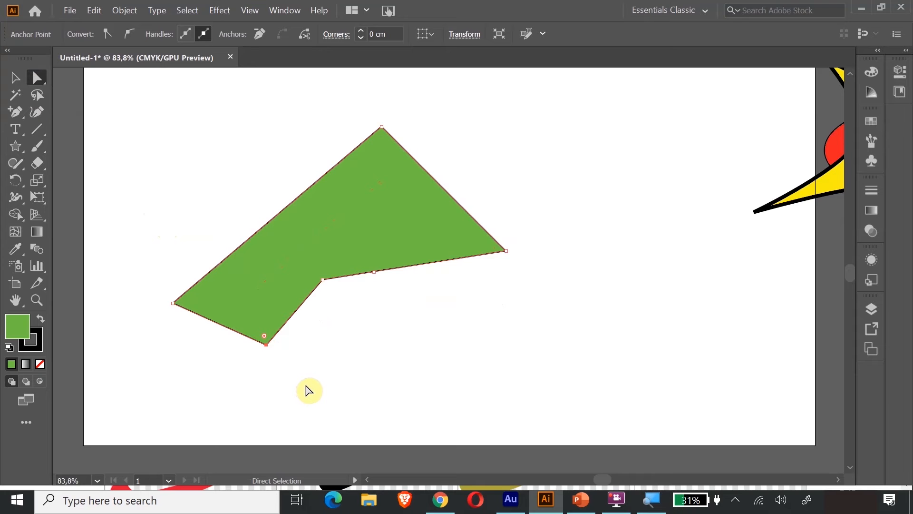
{"action": "key", "text": "ctrl+z"}
{"action": "key", "text": "ctrl+z"}
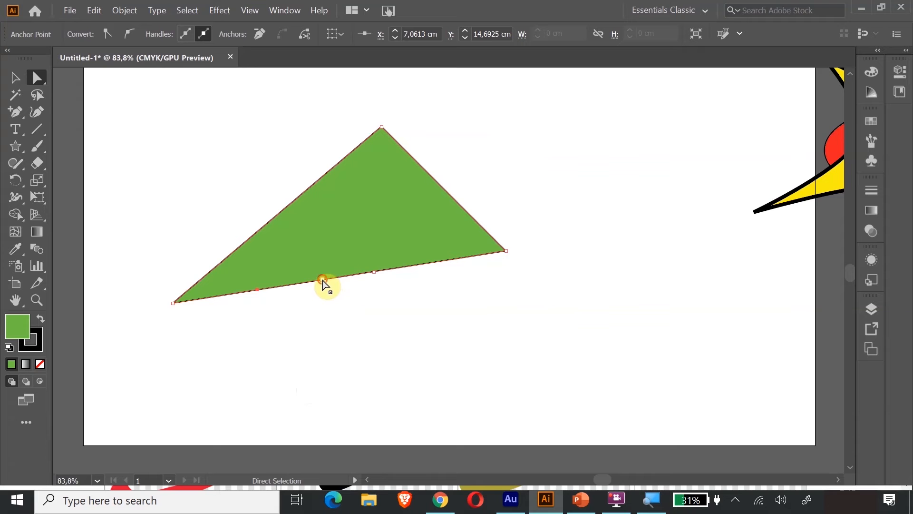
Pull the middle added anchor point on the lower edge far down with Direct Selection to form a long spike
{"action": "left_click_drag", "start_coordinate": [322, 280], "coordinate": [336, 410]}
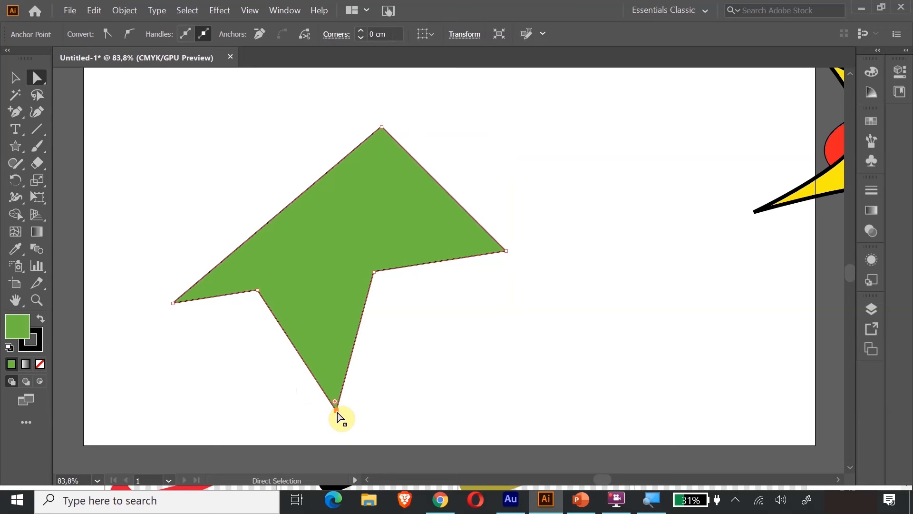
Add three anchor points along the green shape's upper-left edge and pull the middle one up and left into a spike
{"action": "left_click", "coordinate": [14, 112]}
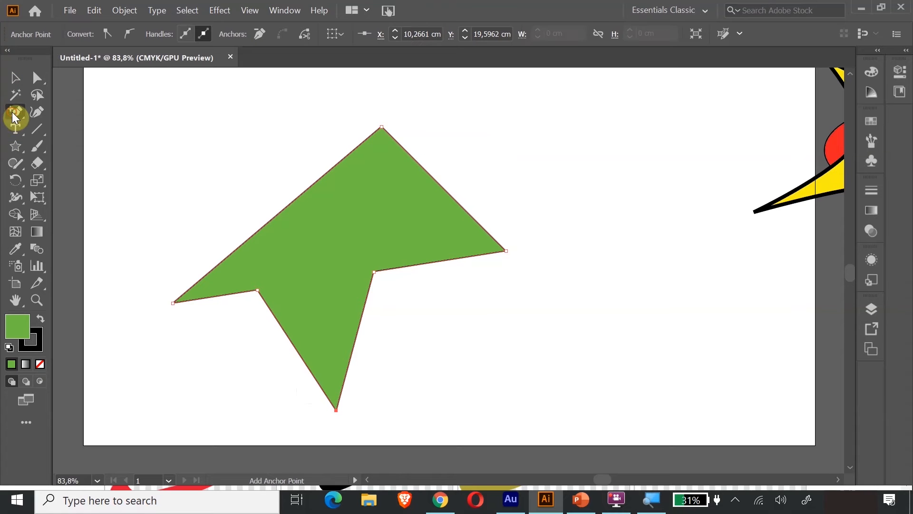
{"action": "left_click", "coordinate": [241, 244]}
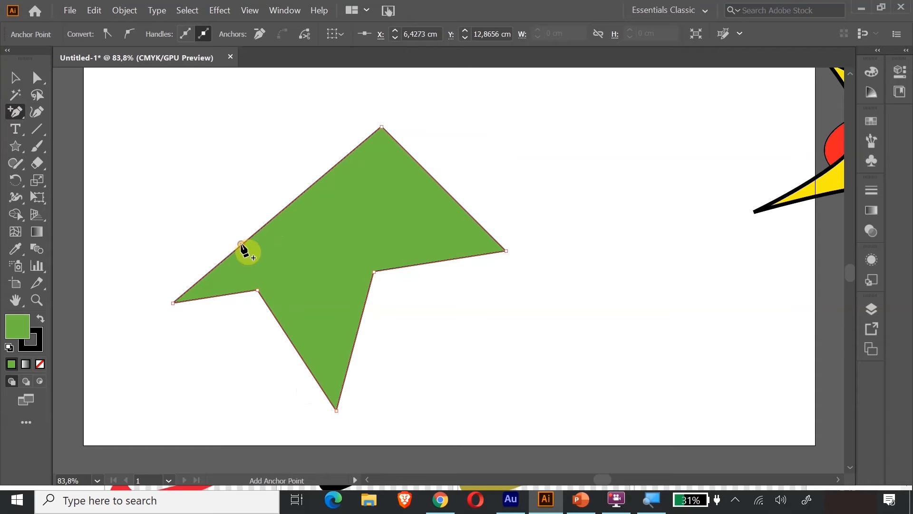
{"action": "left_click", "coordinate": [268, 227]}
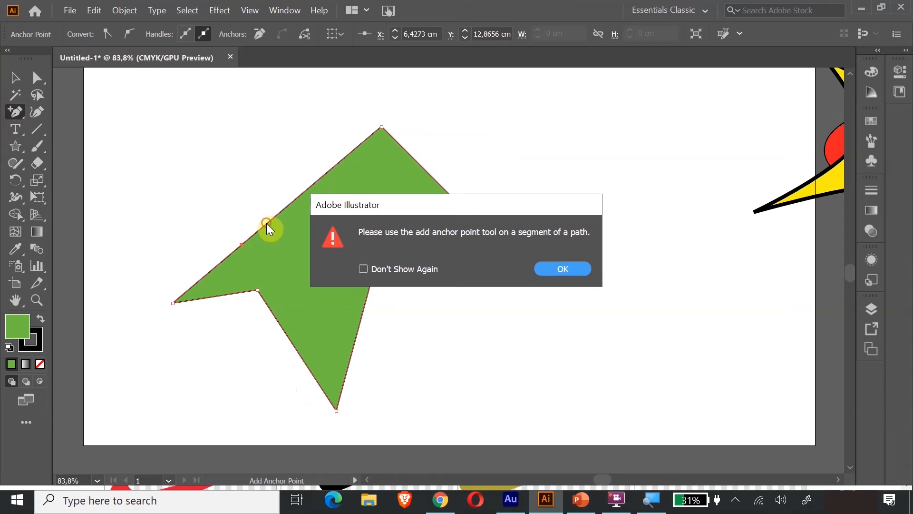
{"action": "left_click", "coordinate": [556, 269]}
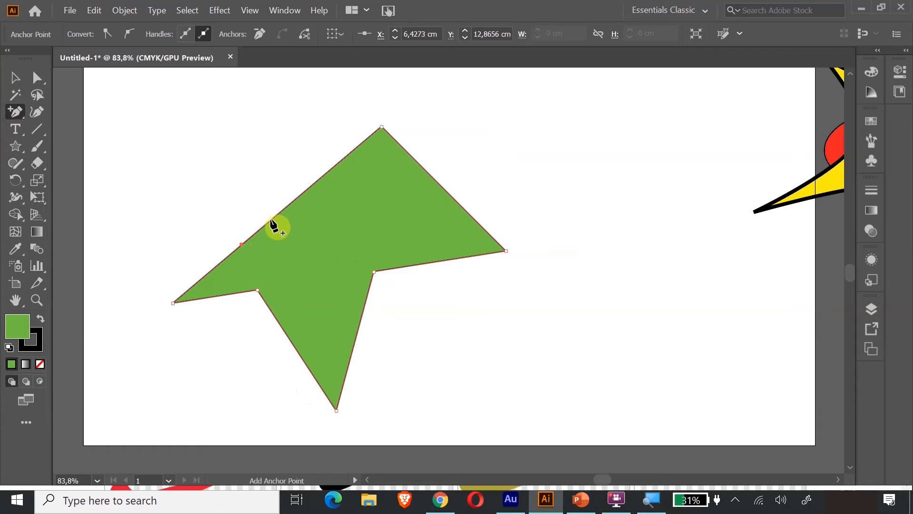
{"action": "left_click", "coordinate": [274, 226]}
{"action": "left_click", "coordinate": [544, 269]}
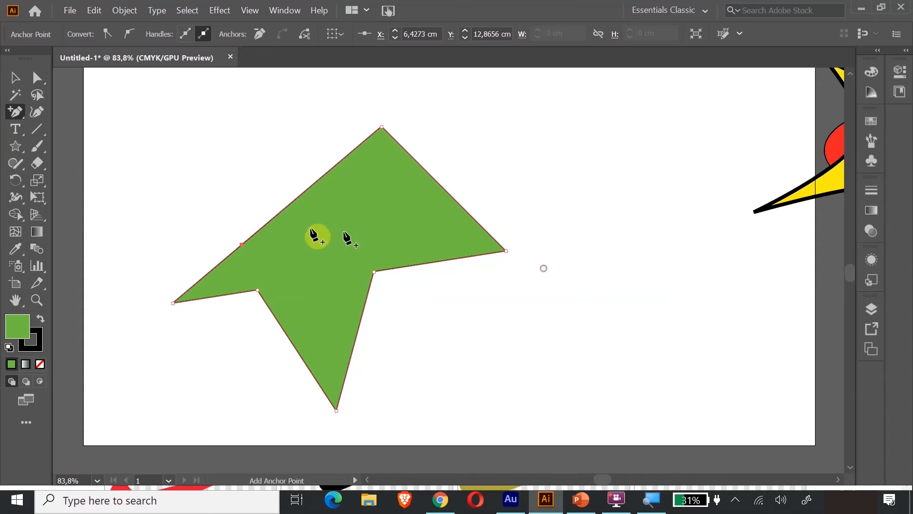
{"action": "left_click", "coordinate": [273, 218]}
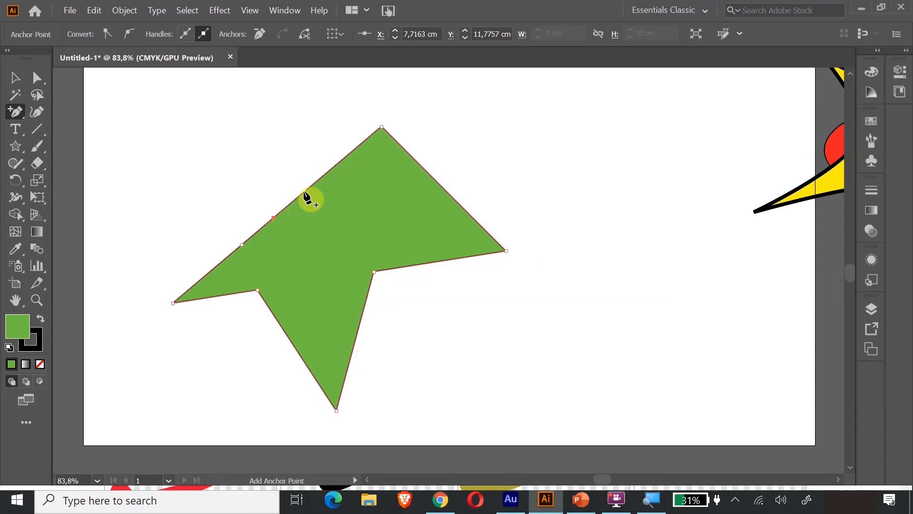
{"action": "left_click", "coordinate": [305, 195]}
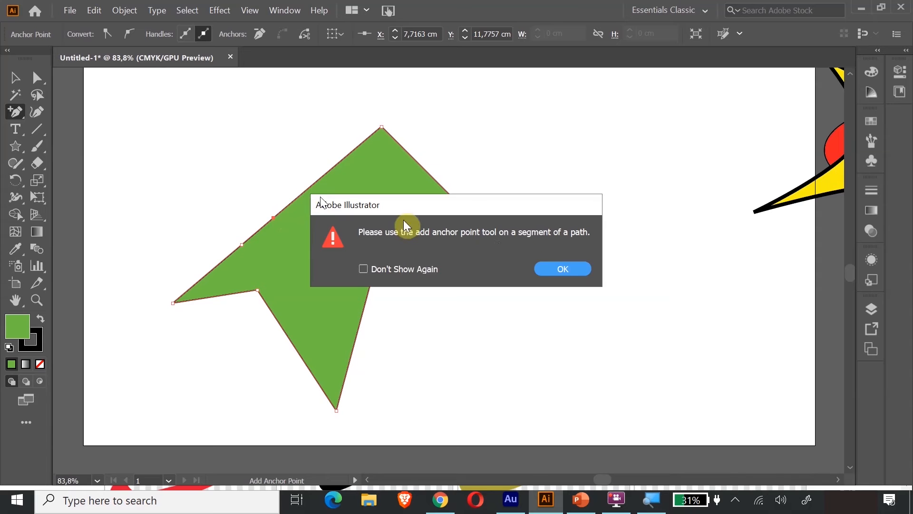
{"action": "left_click", "coordinate": [560, 269]}
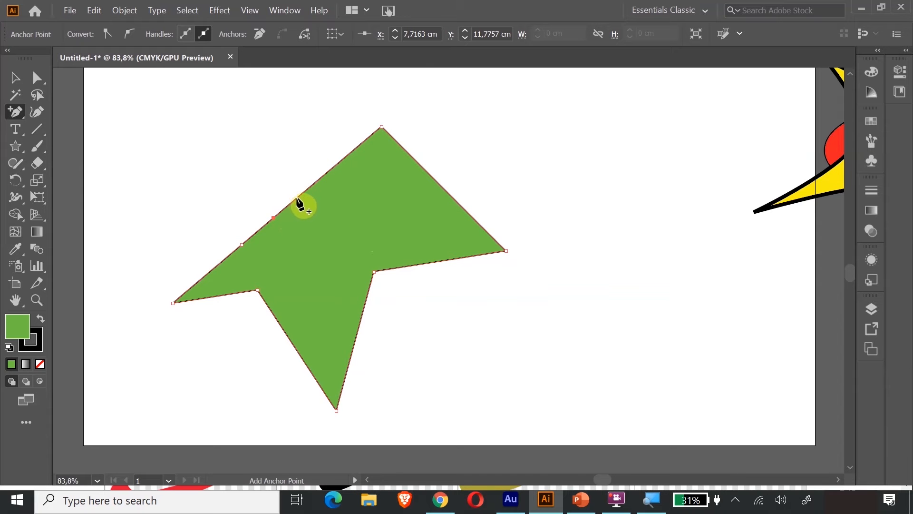
{"action": "left_click", "coordinate": [37, 77]}
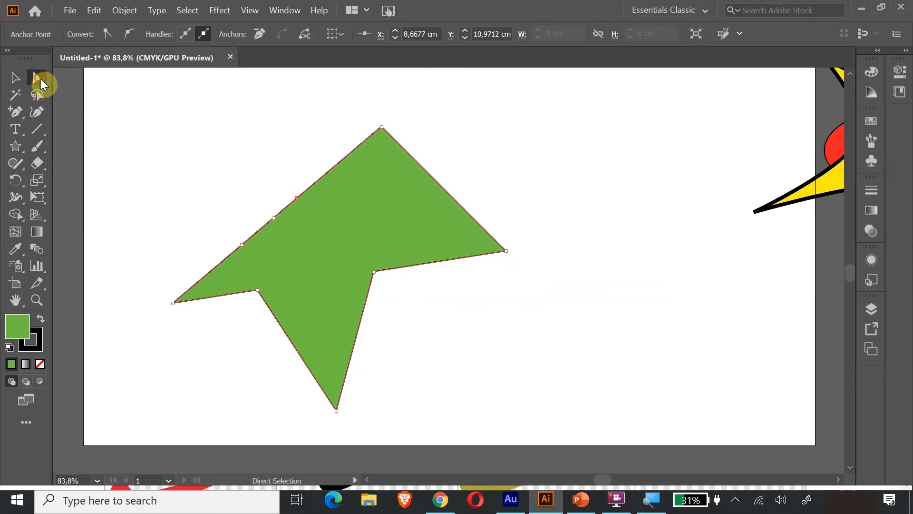
{"action": "left_click_drag", "start_coordinate": [273, 217], "coordinate": [200, 163]}
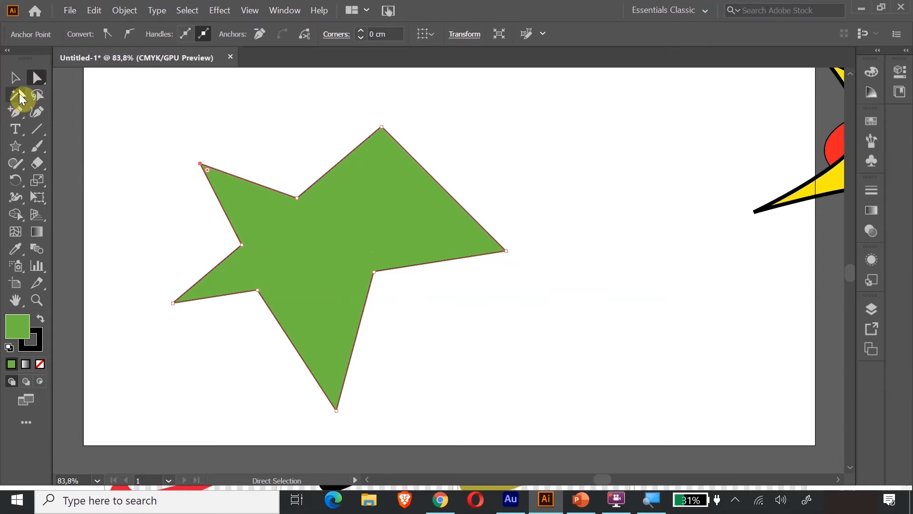
Add an anchor point midway along the green shape's upper-right edge and move it outward, up and to the right
{"action": "left_click", "coordinate": [16, 112]}
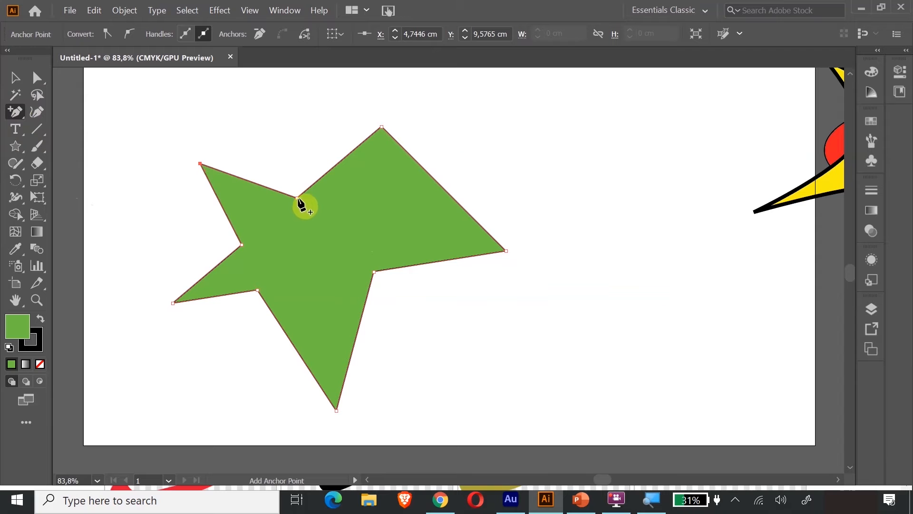
{"action": "left_click", "coordinate": [446, 192]}
{"action": "left_click", "coordinate": [37, 79]}
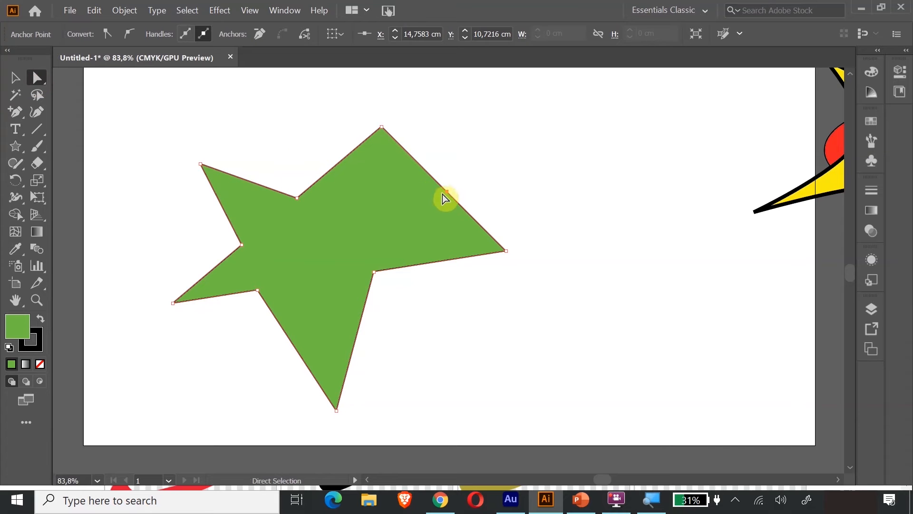
{"action": "left_click_drag", "start_coordinate": [446, 192], "coordinate": [531, 139]}
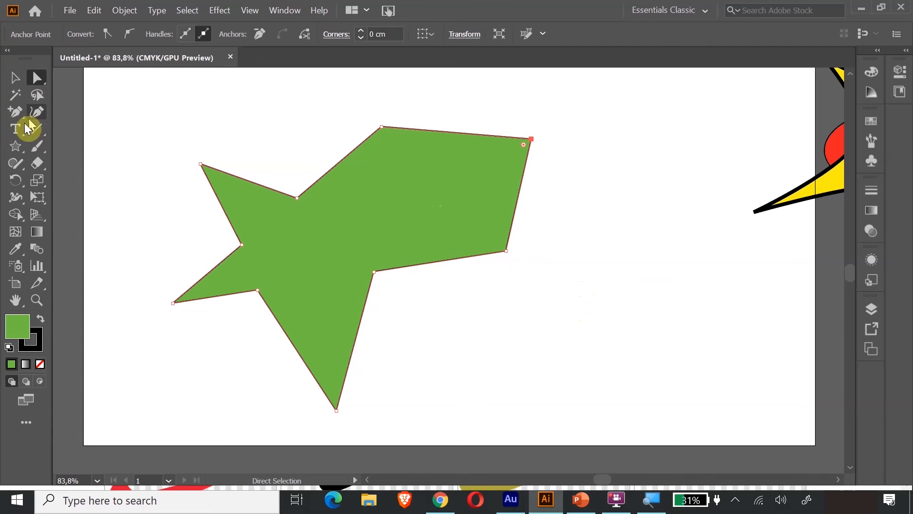
Curve the green shape's four inner corners between its spikes with the Anchor Point tool
{"action": "left_click", "coordinate": [18, 107]}
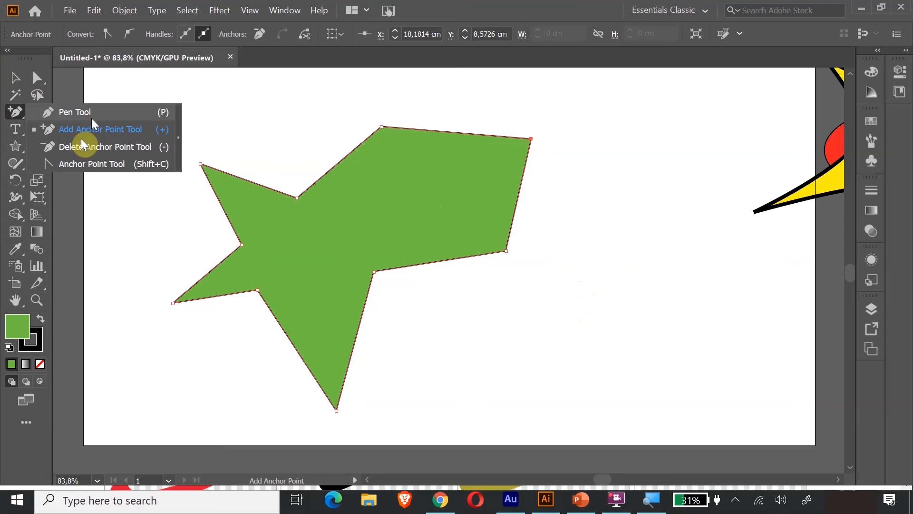
{"action": "left_click", "coordinate": [75, 165]}
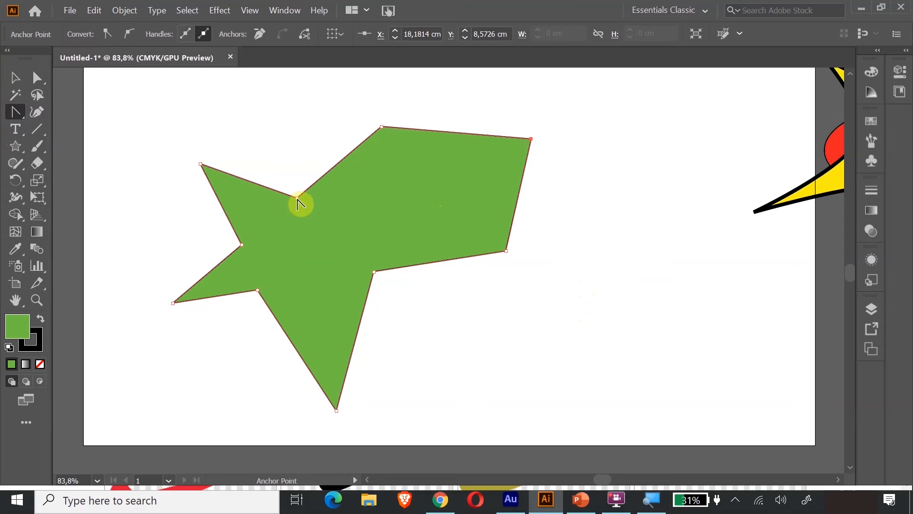
{"action": "left_click_drag", "start_coordinate": [296, 198], "coordinate": [270, 214]}
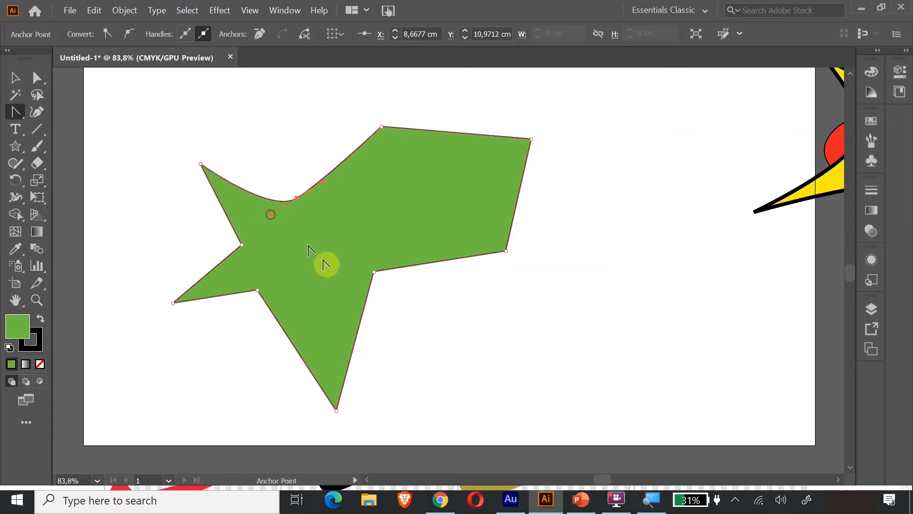
{"action": "left_click_drag", "start_coordinate": [242, 244], "coordinate": [282, 292]}
{"action": "left_click_drag", "start_coordinate": [373, 271], "coordinate": [407, 235]}
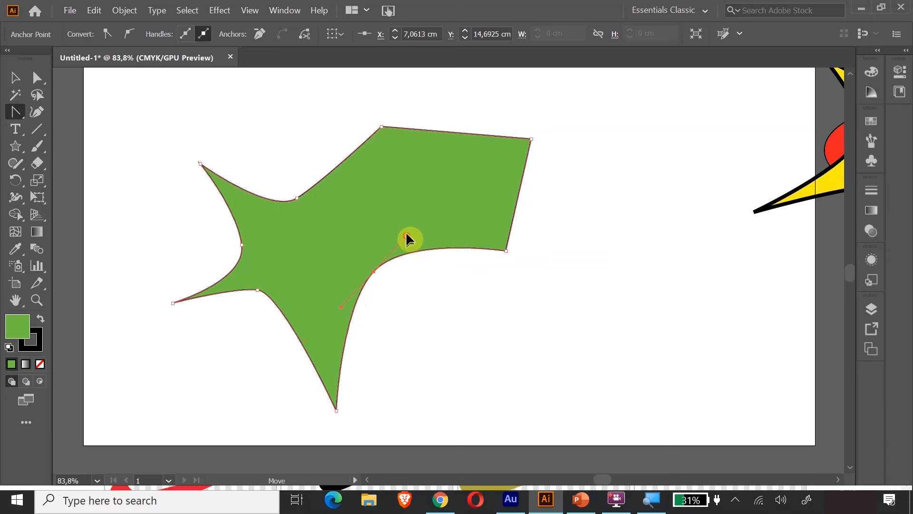
Curve the green shape's top corner and lower-right corner with the Anchor Point tool, and deselect the shape
{"action": "left_click", "coordinate": [381, 127]}
{"action": "left_click_drag", "start_coordinate": [409, 126], "coordinate": [365, 183]}
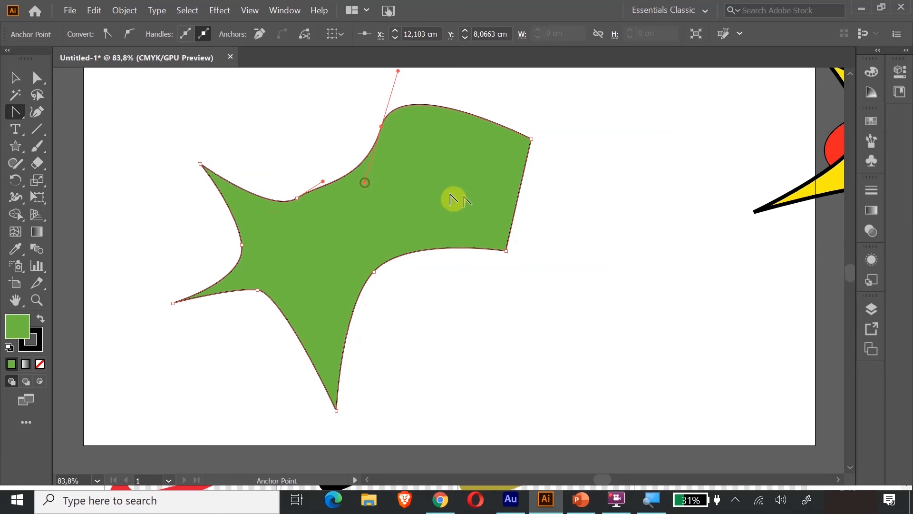
{"action": "left_click_drag", "start_coordinate": [506, 249], "coordinate": [554, 212]}
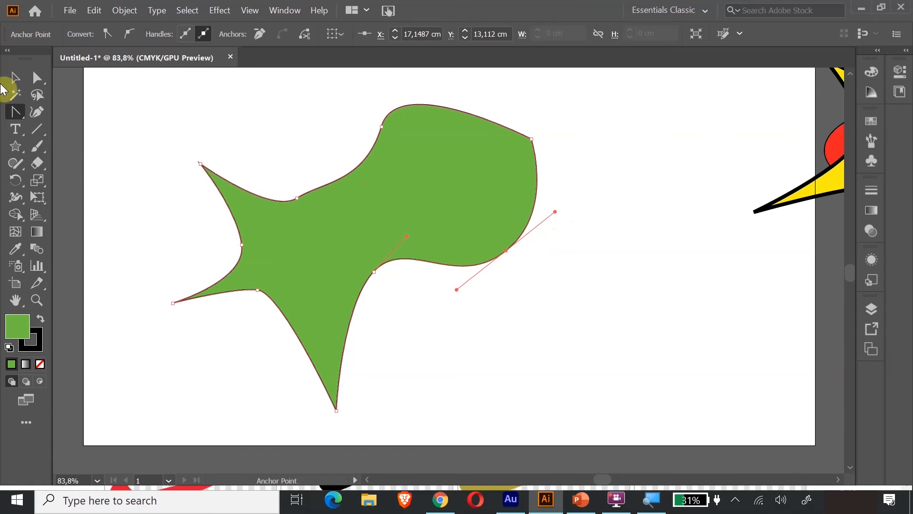
{"action": "left_click", "coordinate": [14, 77]}
{"action": "left_click", "coordinate": [606, 278]}
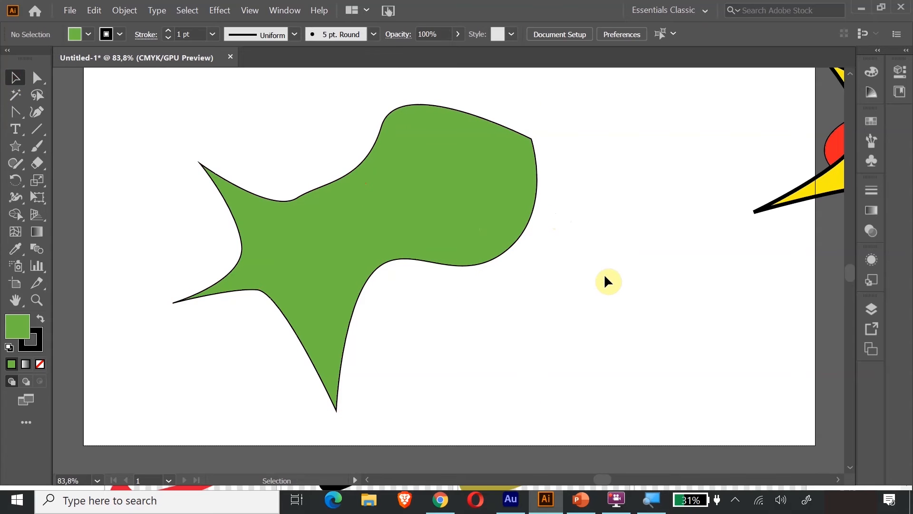
Delete all the shapes on the artboard and the pasteboard
{"action": "key", "text": "ctrl+minus"}
{"action": "key", "text": "ctrl+minus"}
{"action": "key", "text": "ctrl+minus"}
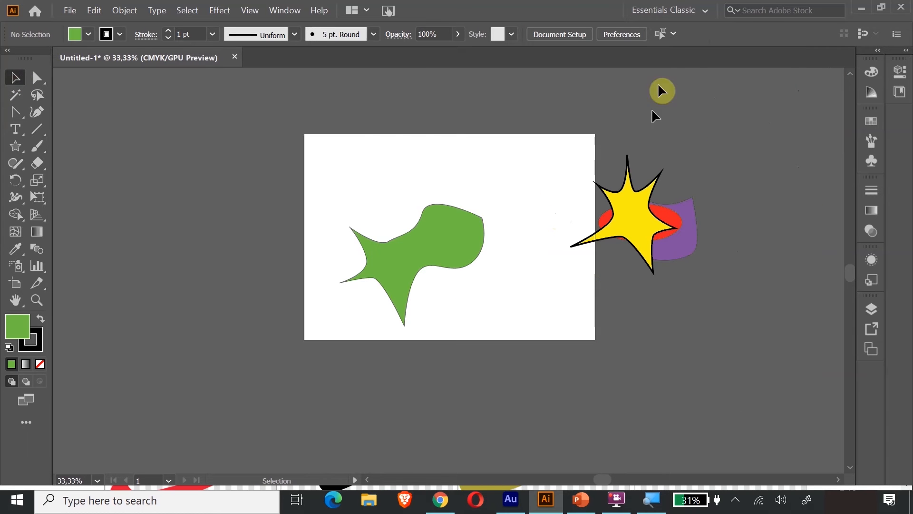
{"action": "left_click_drag", "start_coordinate": [336, 150], "coordinate": [684, 257]}
{"action": "key", "text": "Delete"}
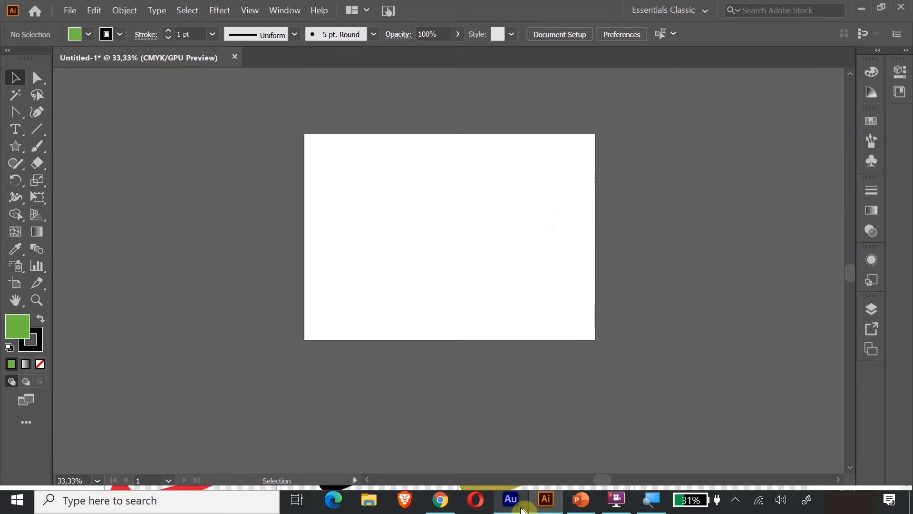
Switch to Chrome to view the pngimg.com search results for Nike logos
{"action": "left_click", "coordinate": [441, 499]}
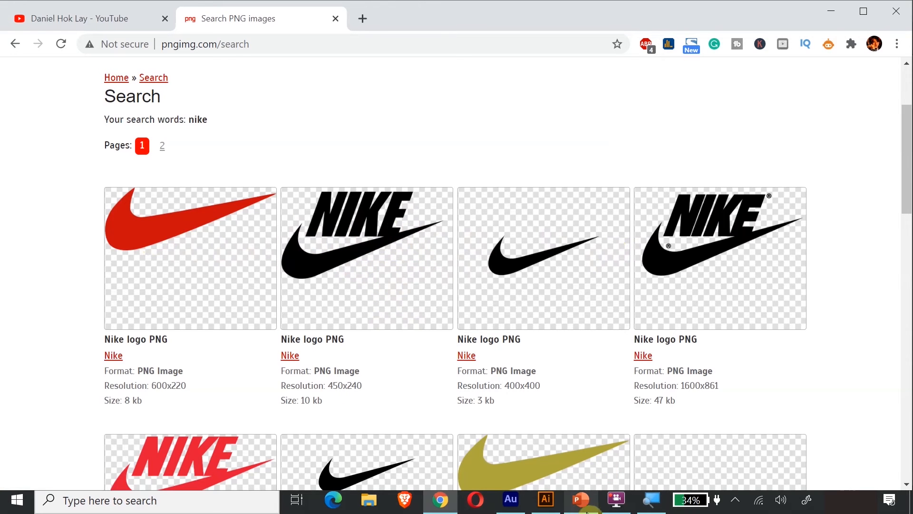
Switch to PowerPoint to copy the Nike logo from the first slide, and paste it onto the artboard in Illustrator
{"action": "left_click", "coordinate": [580, 499]}
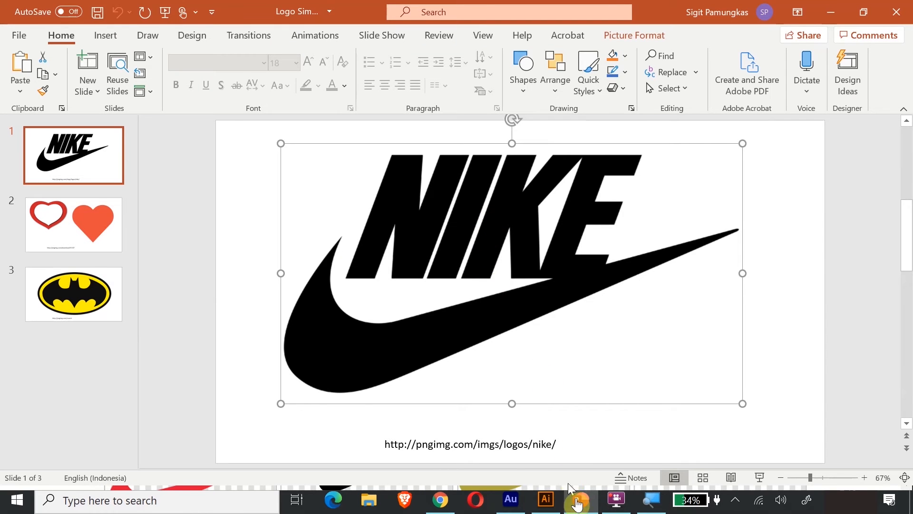
{"action": "left_click", "coordinate": [547, 500]}
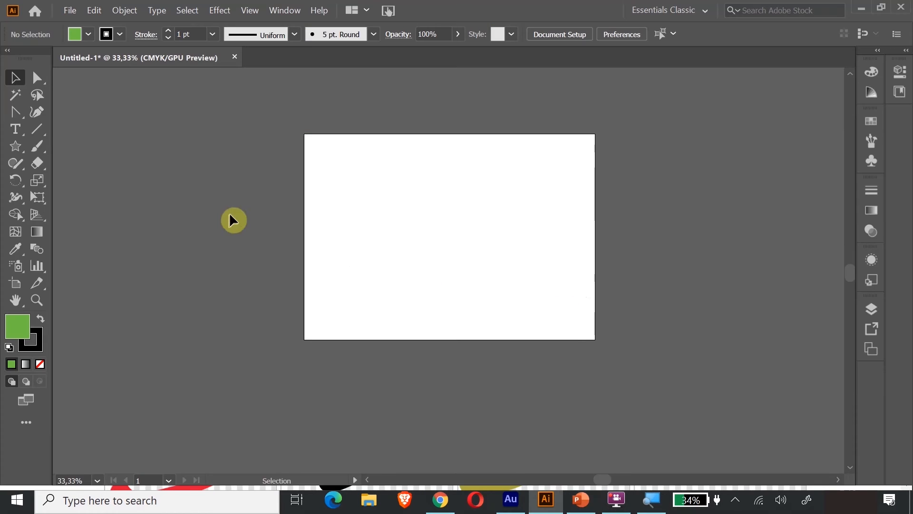
{"action": "key", "text": "ctrl+v"}
{"action": "left_click", "coordinate": [193, 157]}
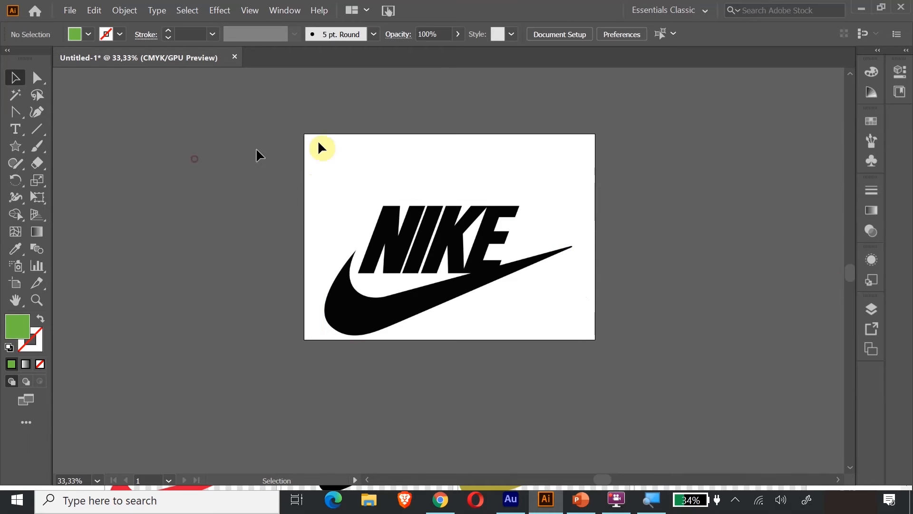
Show the document's layers and move the Nike logo up and toward the artboard's upper-left corner
{"action": "left_click", "coordinate": [872, 310]}
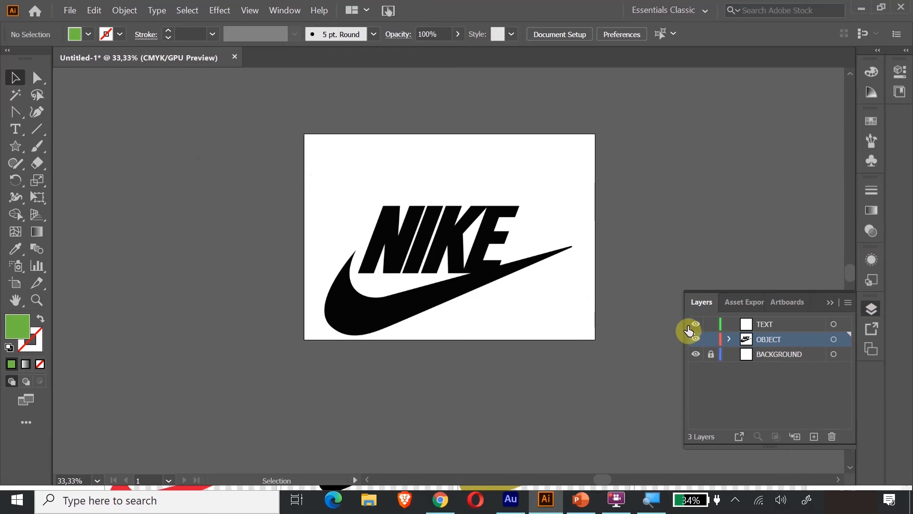
{"action": "left_click", "coordinate": [444, 246]}
{"action": "left_click_drag", "start_coordinate": [443, 241], "coordinate": [451, 194]}
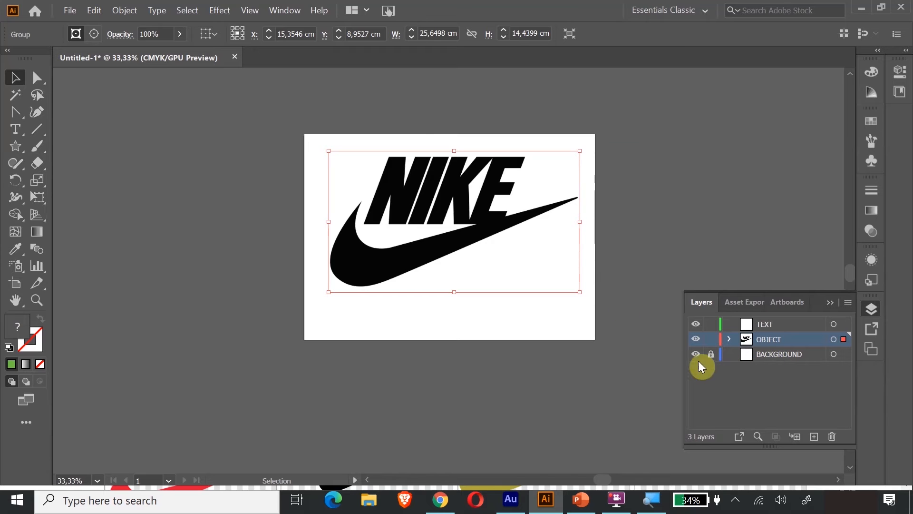
{"action": "left_click_drag", "start_coordinate": [466, 202], "coordinate": [446, 188]}
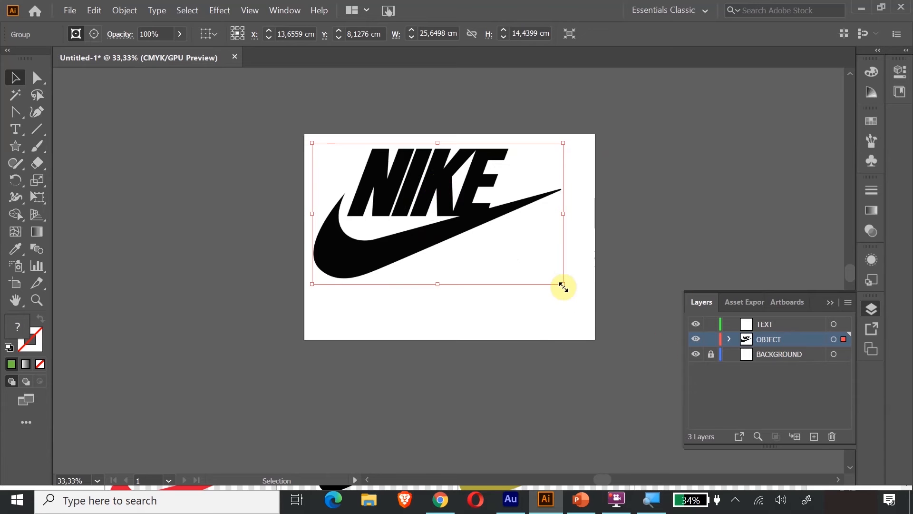
Scale the Nike logo down to about 17.4 × 9.8 cm with Free Transform and place it in the artboard's upper-left corner
{"action": "scroll", "coordinate": [562, 286], "scroll_direction": "down", "scroll_amount": 6}
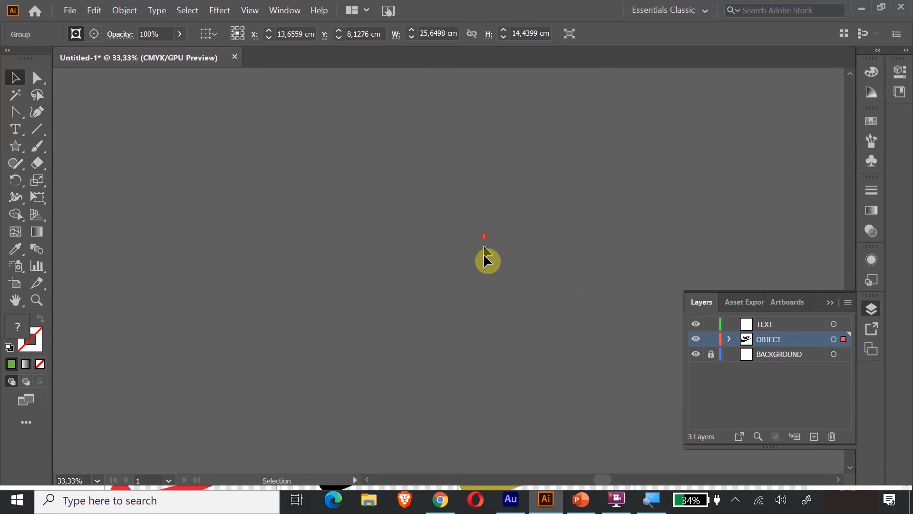
{"action": "scroll", "coordinate": [487, 270], "scroll_direction": "down", "scroll_amount": 2}
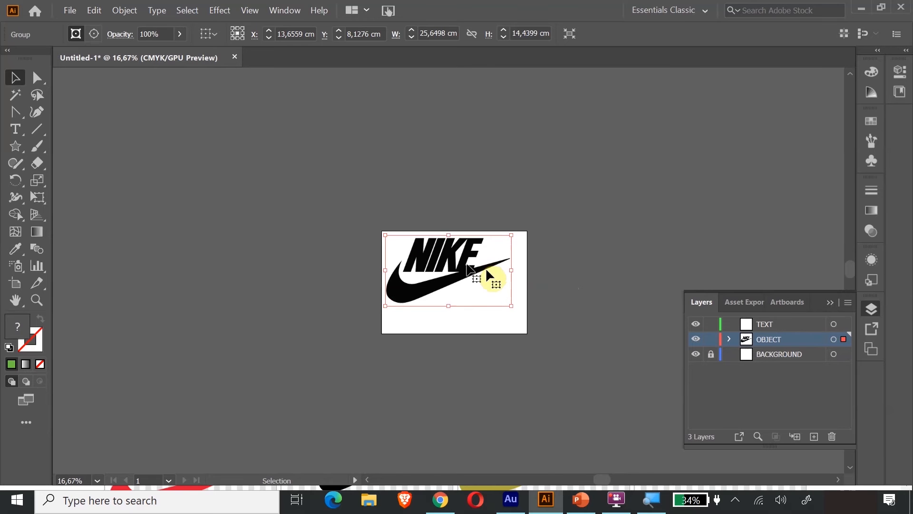
{"action": "left_click", "coordinate": [35, 288]}
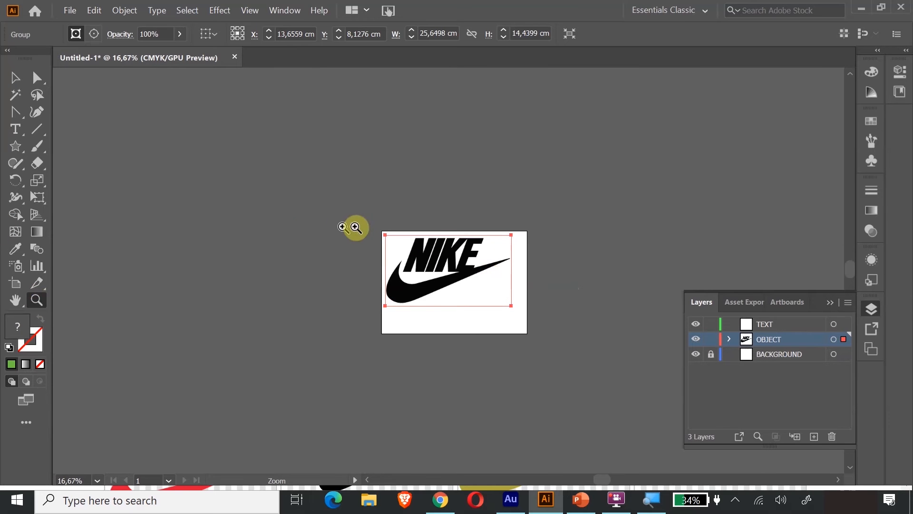
{"action": "left_click_drag", "start_coordinate": [361, 228], "coordinate": [472, 295]}
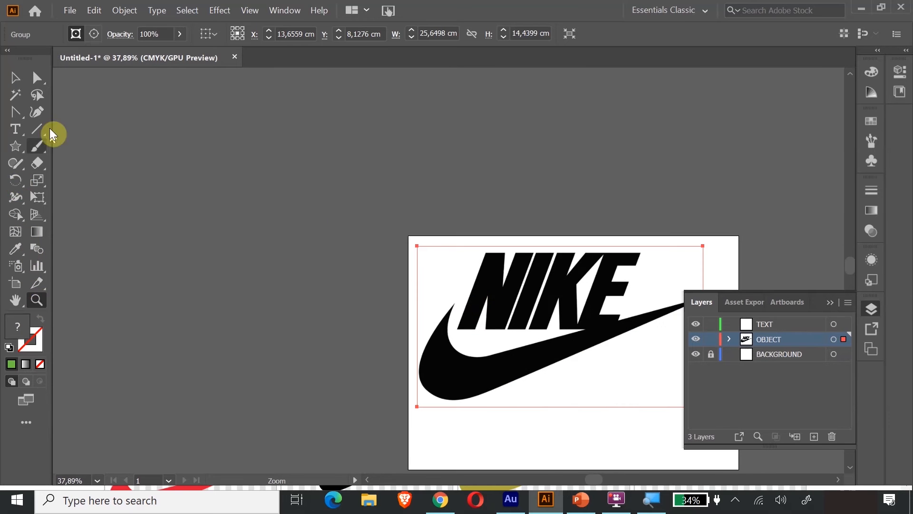
{"action": "scroll", "coordinate": [266, 350], "scroll_direction": "down", "scroll_amount": 2}
{"action": "left_click", "coordinate": [16, 302]}
{"action": "left_click_drag", "start_coordinate": [457, 327], "coordinate": [296, 239]}
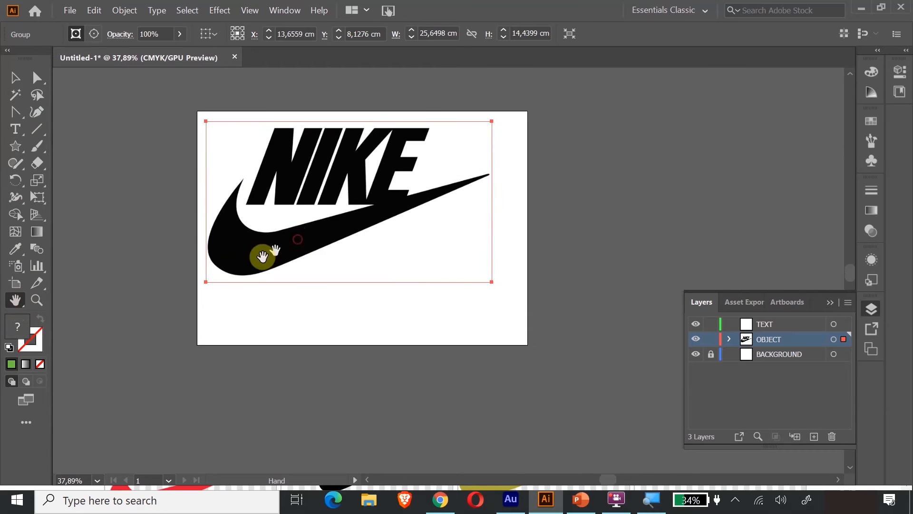
{"action": "left_click", "coordinate": [37, 300]}
{"action": "left_click_drag", "start_coordinate": [138, 160], "coordinate": [211, 117]}
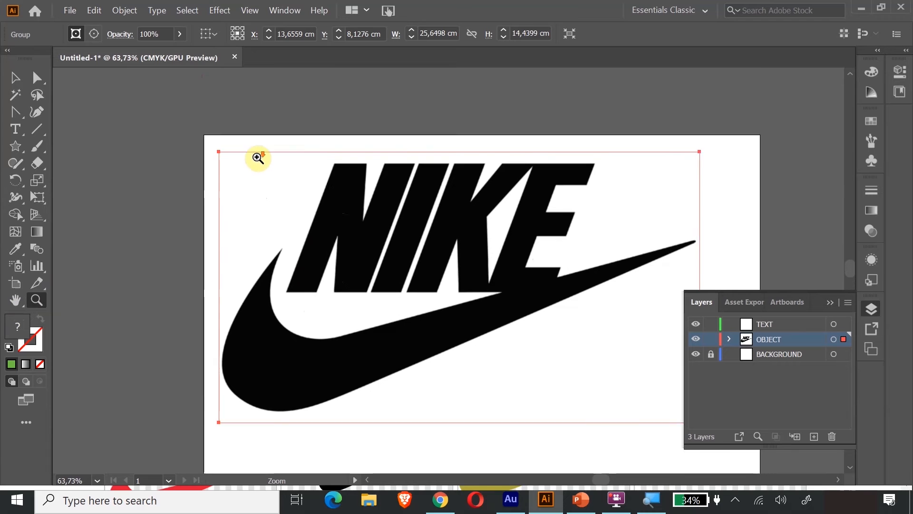
{"action": "left_click", "coordinate": [37, 197]}
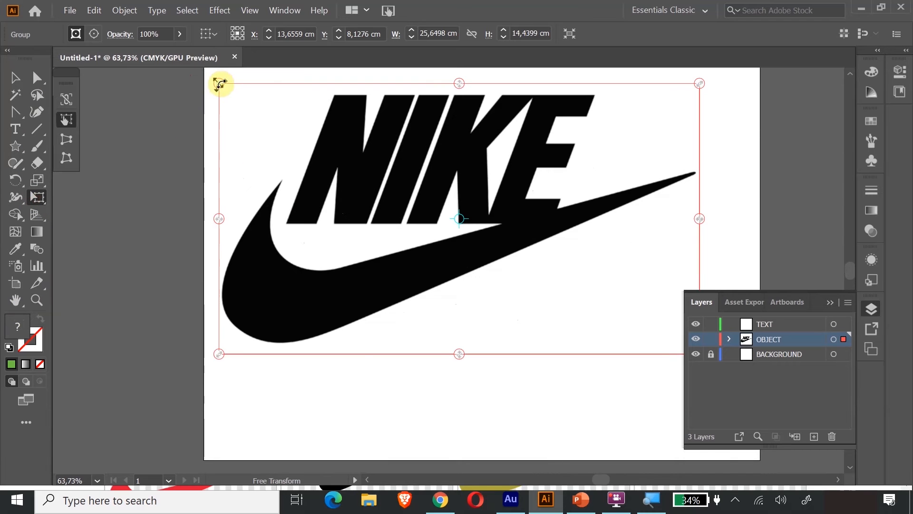
{"action": "left_click_drag", "start_coordinate": [222, 86], "coordinate": [352, 209]}
{"action": "left_click_drag", "start_coordinate": [466, 258], "coordinate": [303, 152]}
{"action": "scroll", "coordinate": [319, 169], "scroll_direction": "up", "scroll_amount": 1}
{"action": "scroll", "coordinate": [320, 169], "scroll_direction": "up", "scroll_amount": 1}
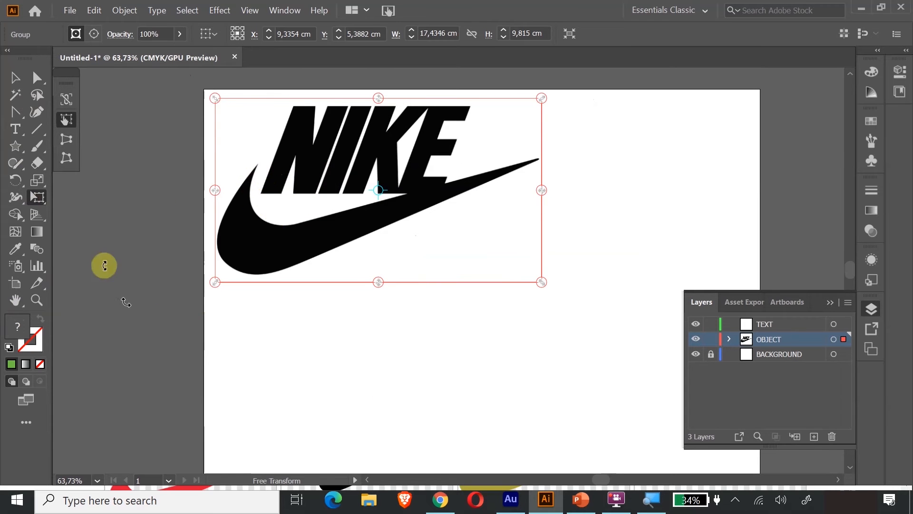
Draw a closed four-point check-mark shape below the Nike logo with the Pen tool, and deselect it
{"action": "left_click", "coordinate": [20, 113]}
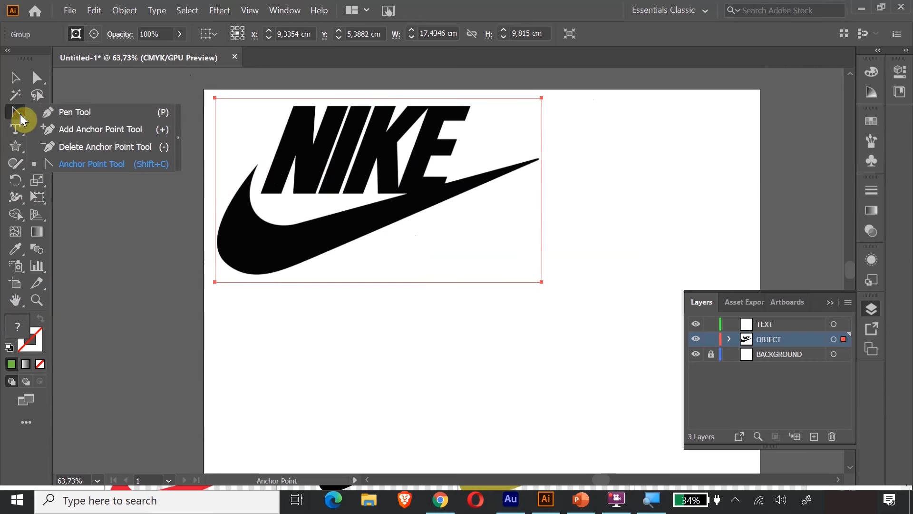
{"action": "left_click", "coordinate": [79, 116]}
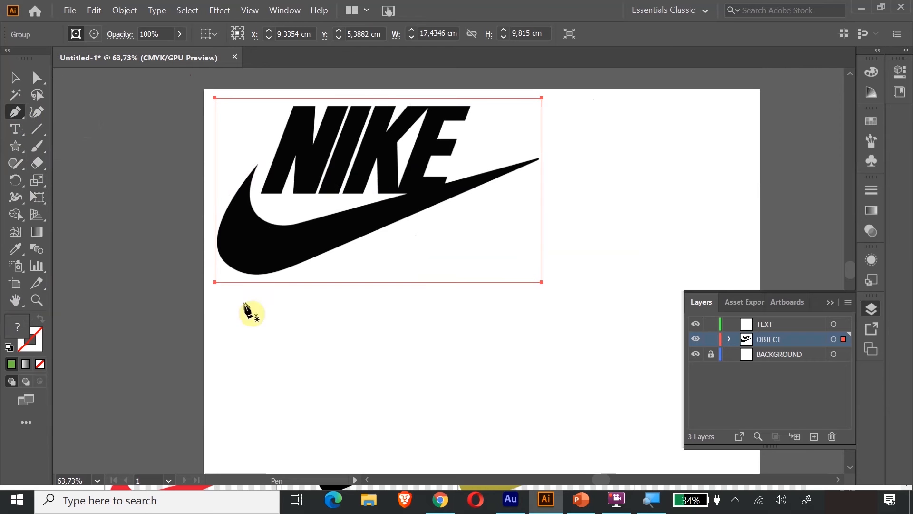
{"action": "left_click", "coordinate": [236, 354]}
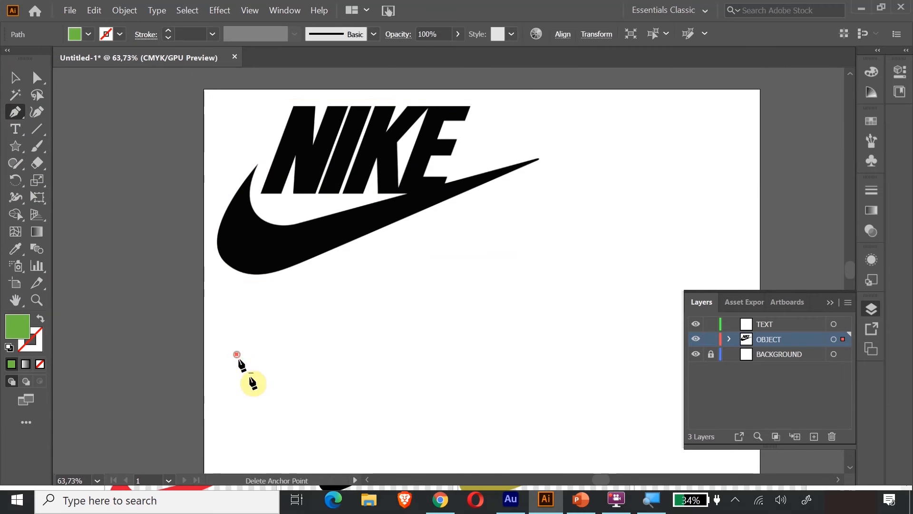
{"action": "left_click", "coordinate": [271, 450]}
{"action": "left_click", "coordinate": [533, 283]}
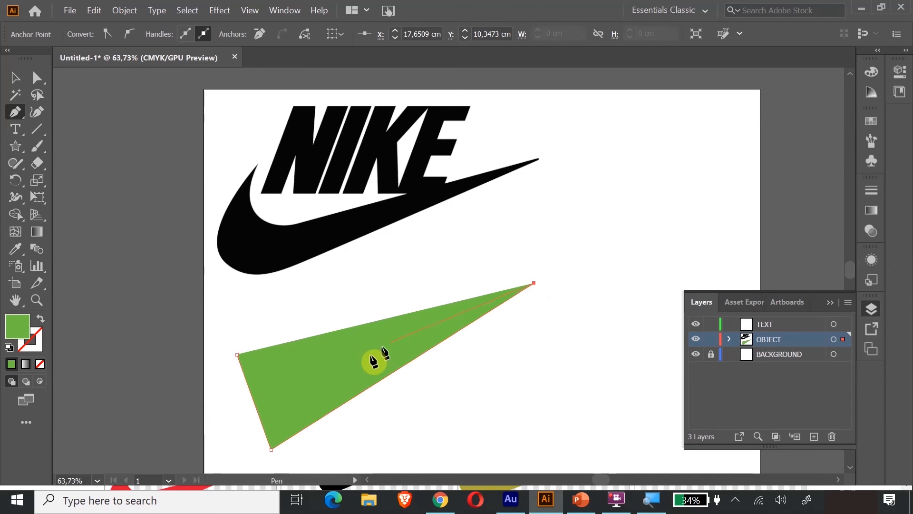
{"action": "left_click", "coordinate": [281, 400]}
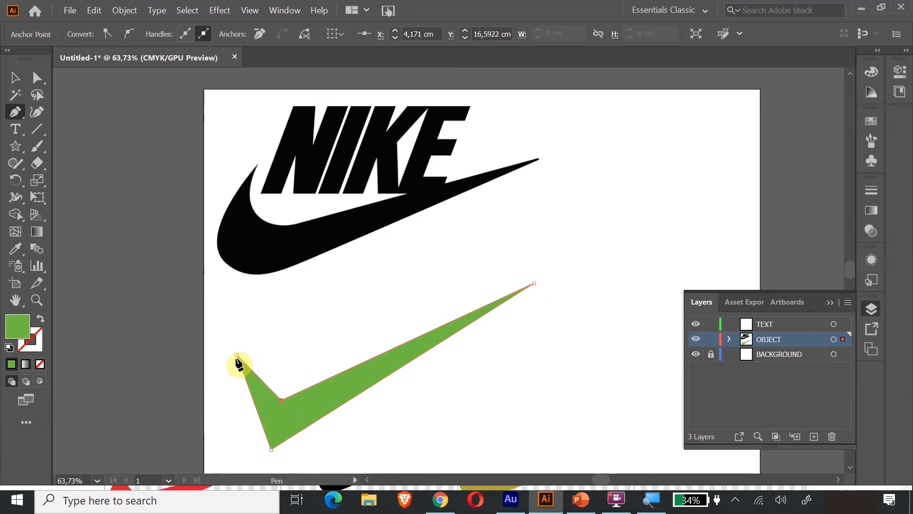
{"action": "left_click", "coordinate": [237, 354]}
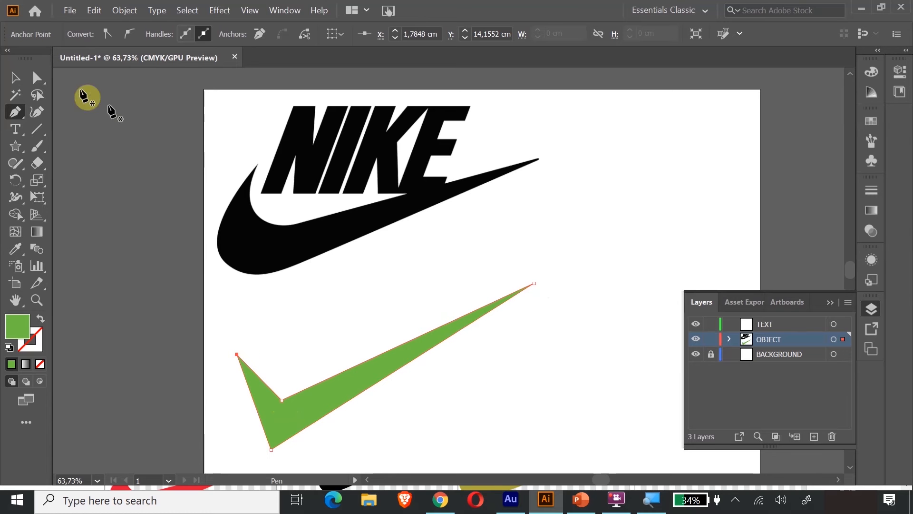
{"action": "left_click", "coordinate": [15, 83]}
{"action": "left_click", "coordinate": [546, 229]}
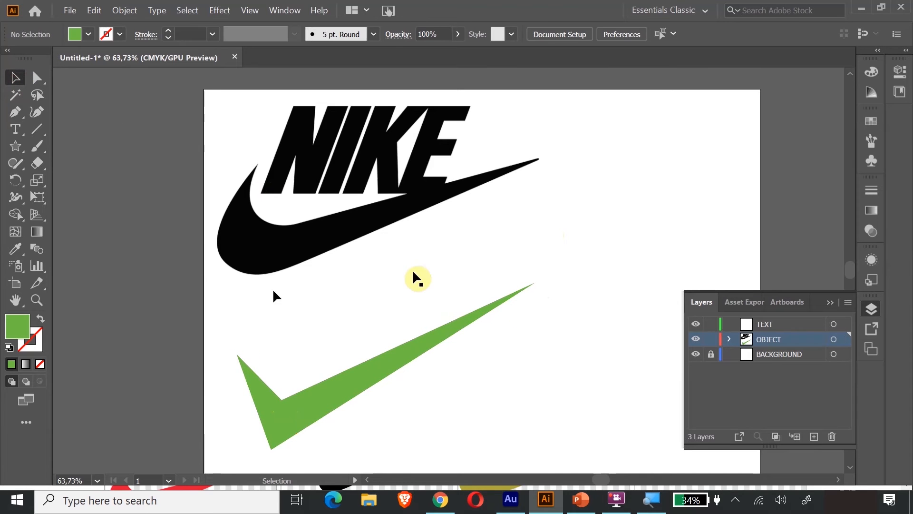
Curve the green check mark's bottom corner and inner corner with the Anchor Point tool to form a swoosh
{"action": "left_click", "coordinate": [292, 413]}
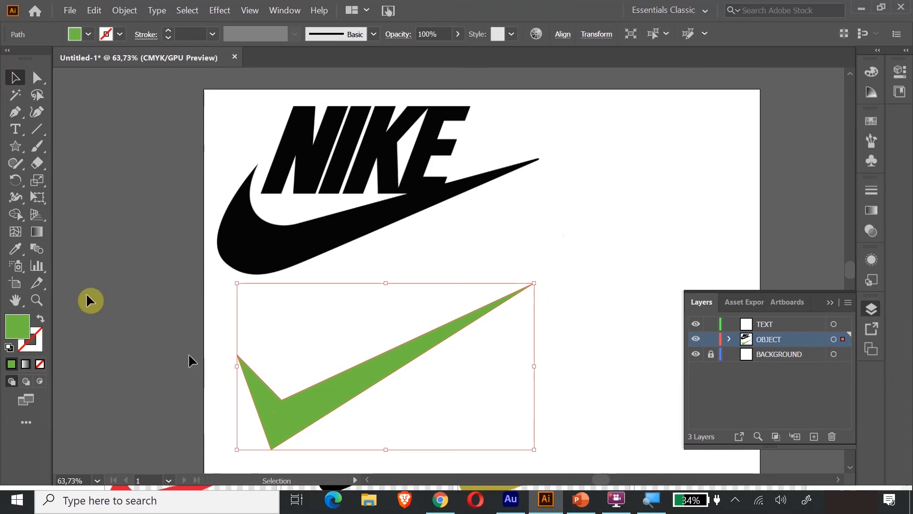
{"action": "left_click", "coordinate": [19, 114]}
{"action": "left_click", "coordinate": [83, 164]}
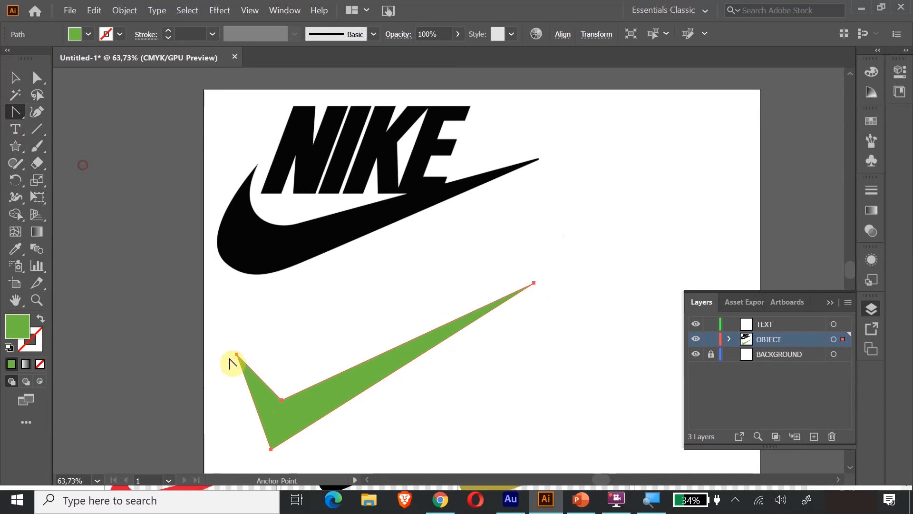
{"action": "left_click_drag", "start_coordinate": [271, 449], "coordinate": [310, 452]}
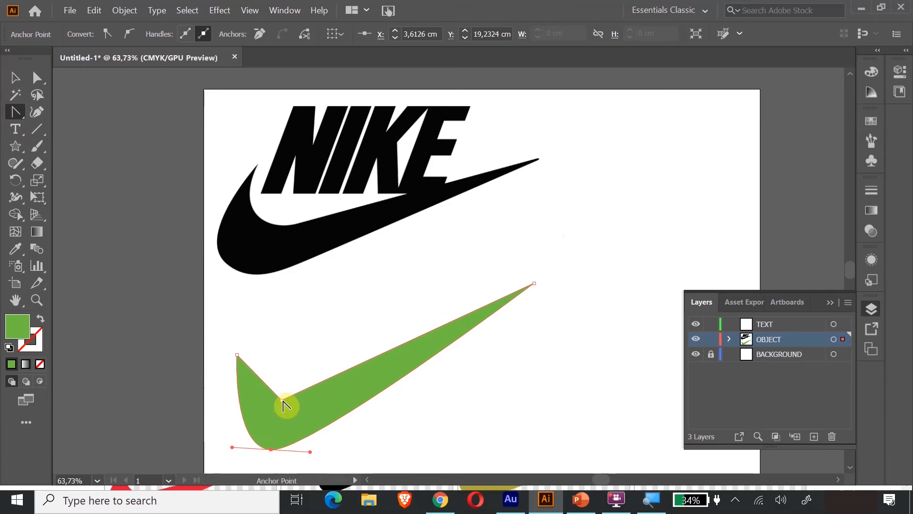
{"action": "left_click_drag", "start_coordinate": [283, 402], "coordinate": [251, 404]}
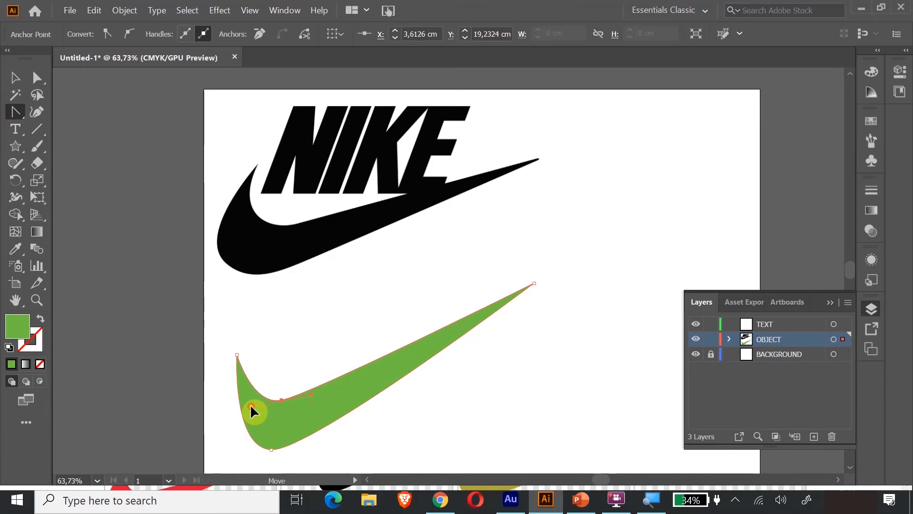
Reposition the green swoosh's upper-left tip, inner curve point, right tip and bottom point with the Direct Selection tool to match the logo
{"action": "left_click", "coordinate": [37, 77]}
{"action": "left_click_drag", "start_coordinate": [239, 360], "coordinate": [270, 360]}
{"action": "left_click", "coordinate": [282, 401]}
{"action": "left_click_drag", "start_coordinate": [281, 401], "coordinate": [300, 403]}
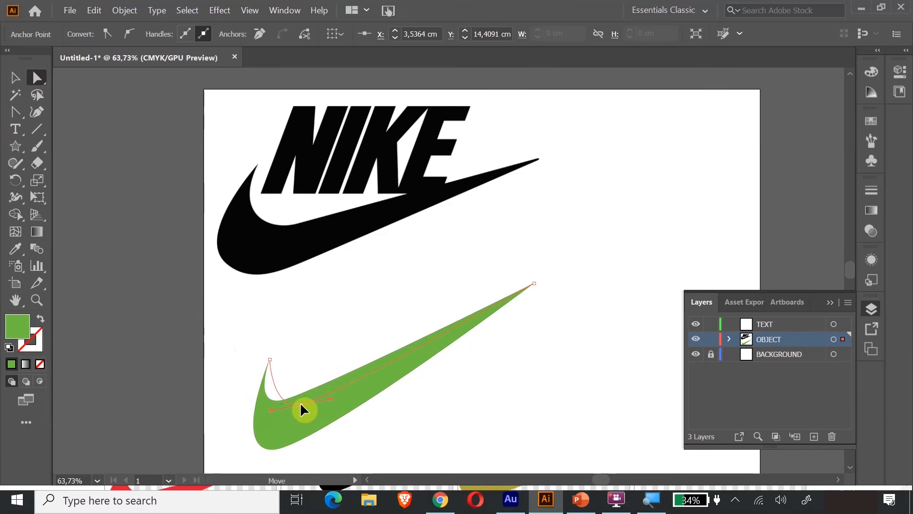
{"action": "left_click_drag", "start_coordinate": [536, 283], "coordinate": [542, 318]}
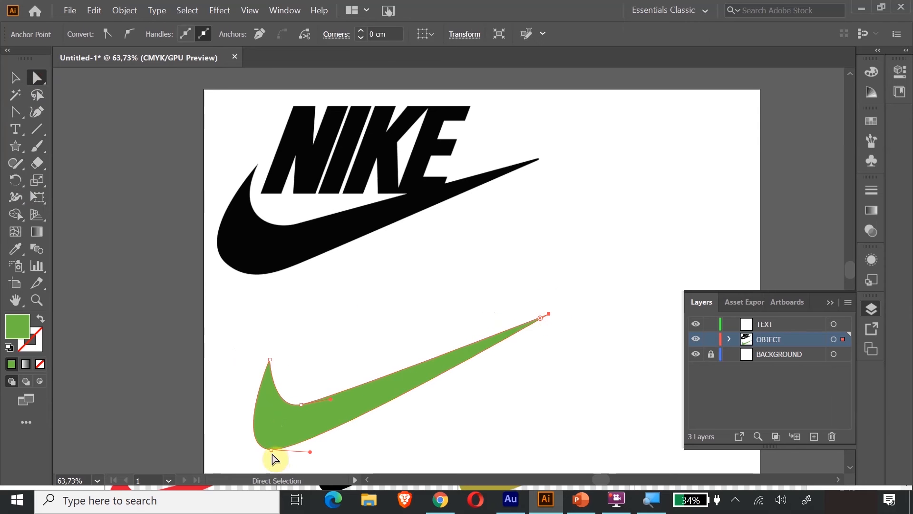
{"action": "left_click_drag", "start_coordinate": [271, 449], "coordinate": [277, 441]}
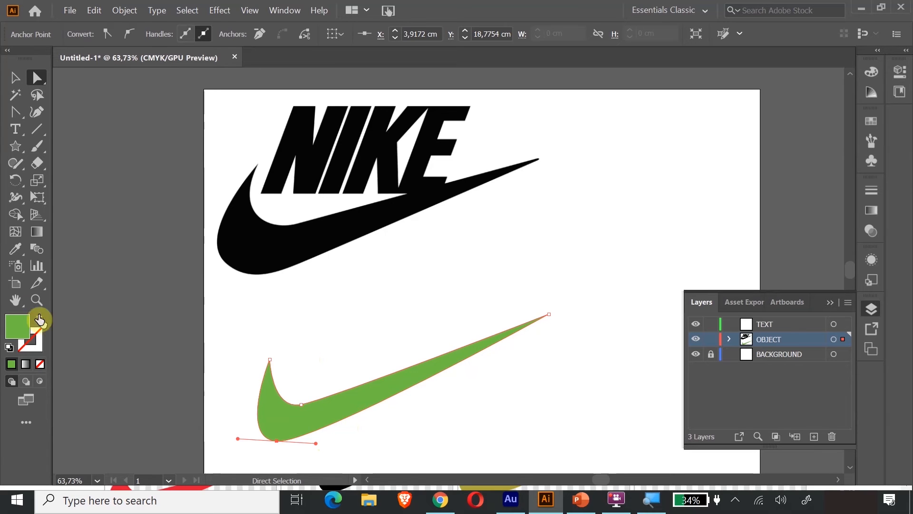
Move the whole green swoosh directly below the Nike logo, in line with the logo's left side, and leave it selected
{"action": "left_click", "coordinate": [15, 300]}
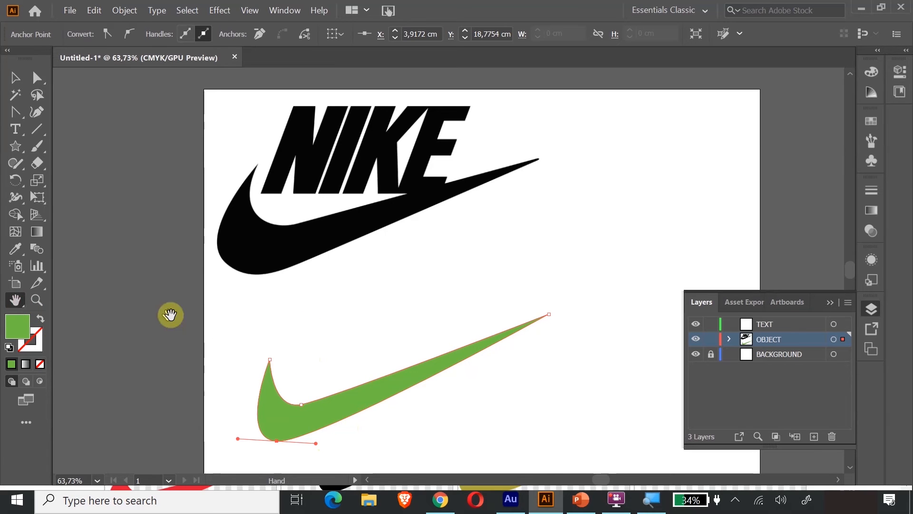
{"action": "left_click", "coordinate": [15, 78]}
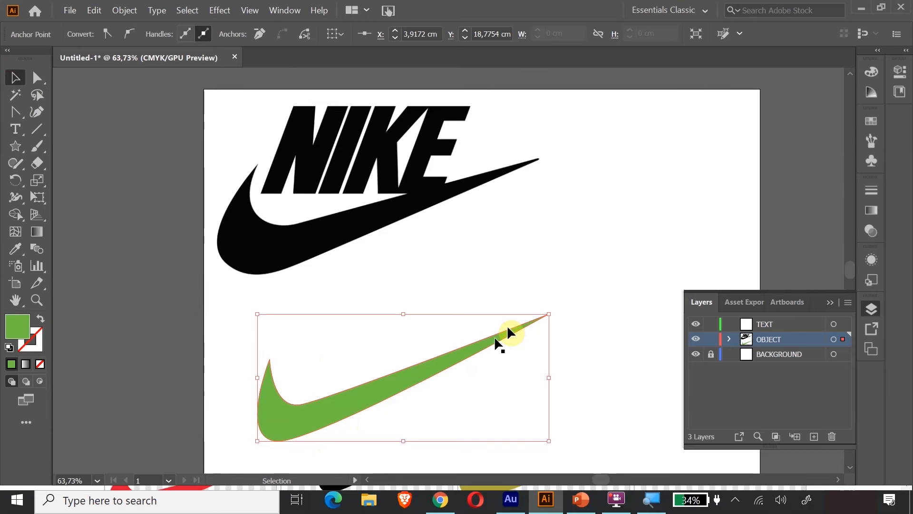
{"action": "left_click", "coordinate": [523, 263]}
{"action": "left_click_drag", "start_coordinate": [351, 407], "coordinate": [319, 401]}
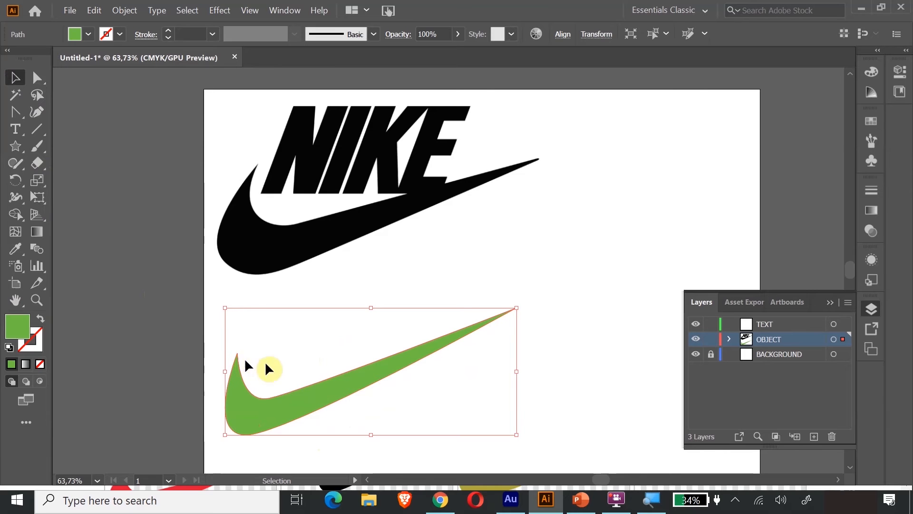
{"action": "left_click_drag", "start_coordinate": [318, 393], "coordinate": [309, 388]}
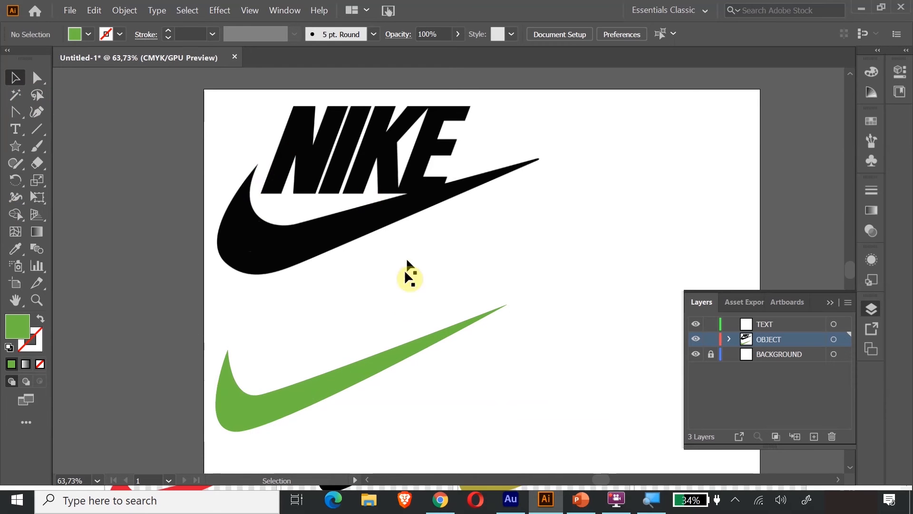
{"action": "left_click", "coordinate": [269, 407]}
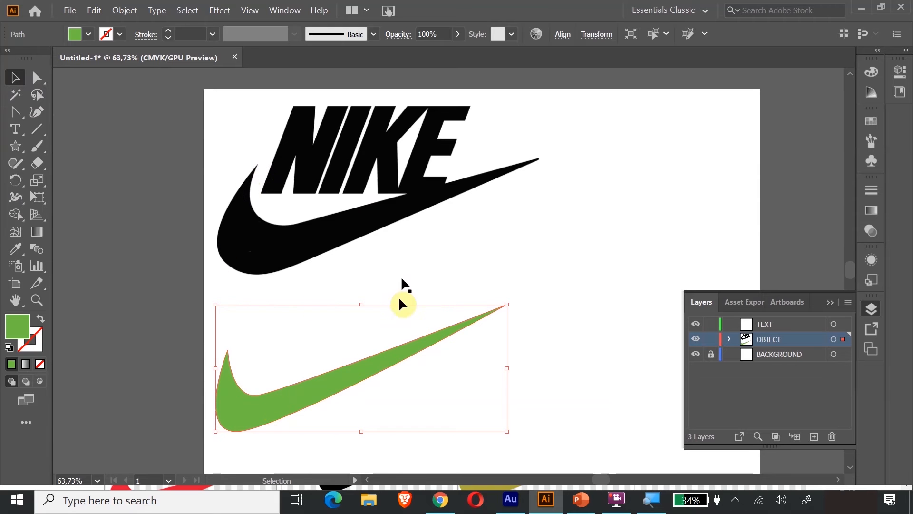
{"action": "left_click", "coordinate": [456, 251]}
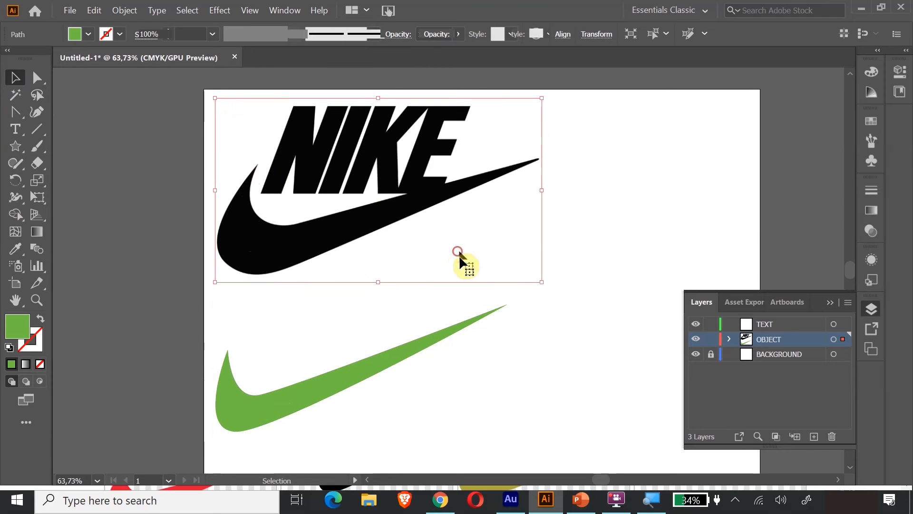
{"action": "left_click", "coordinate": [256, 422]}
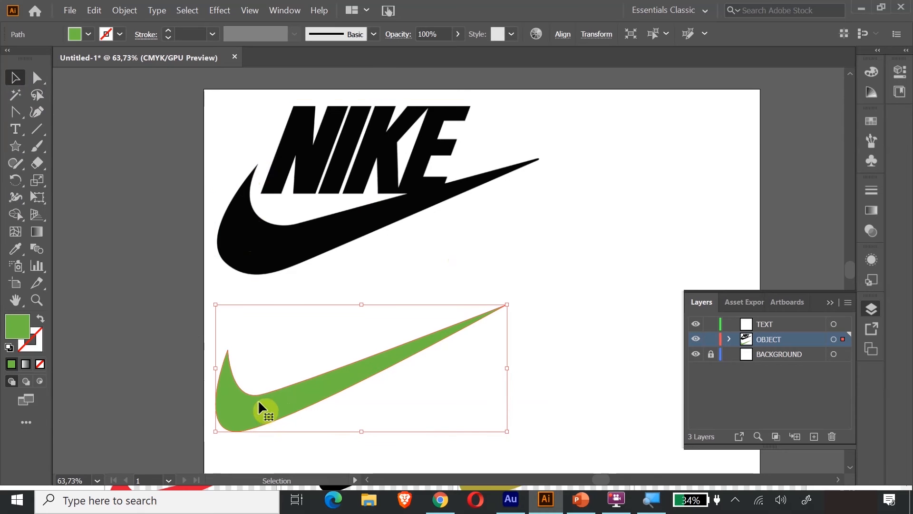
Add the text "NIKE" on the artboard between the reference logo and the green swoosh with the Type tool
{"action": "left_click", "coordinate": [18, 134]}
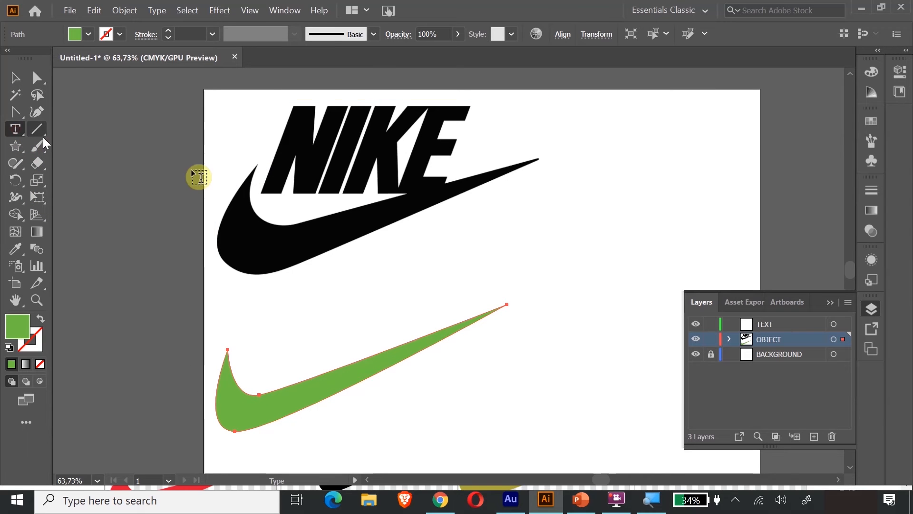
{"action": "left_click", "coordinate": [440, 244]}
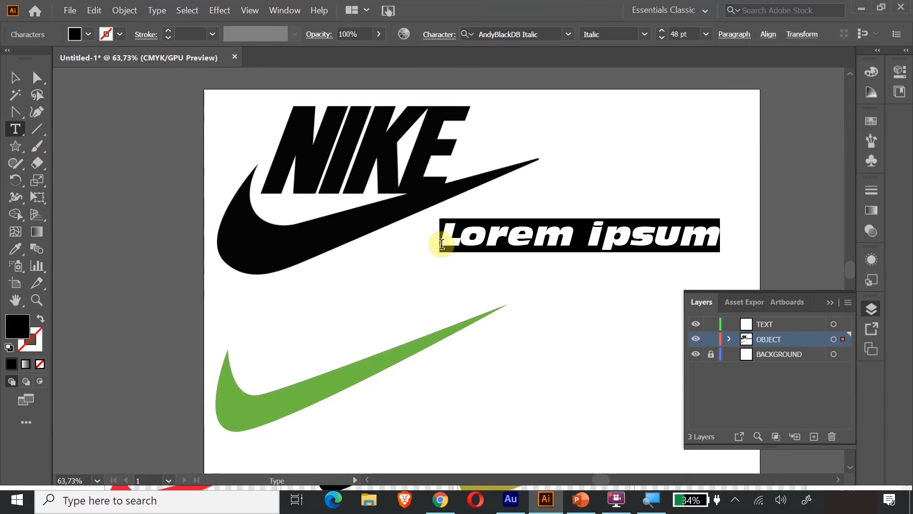
{"action": "type", "text": "NI"}
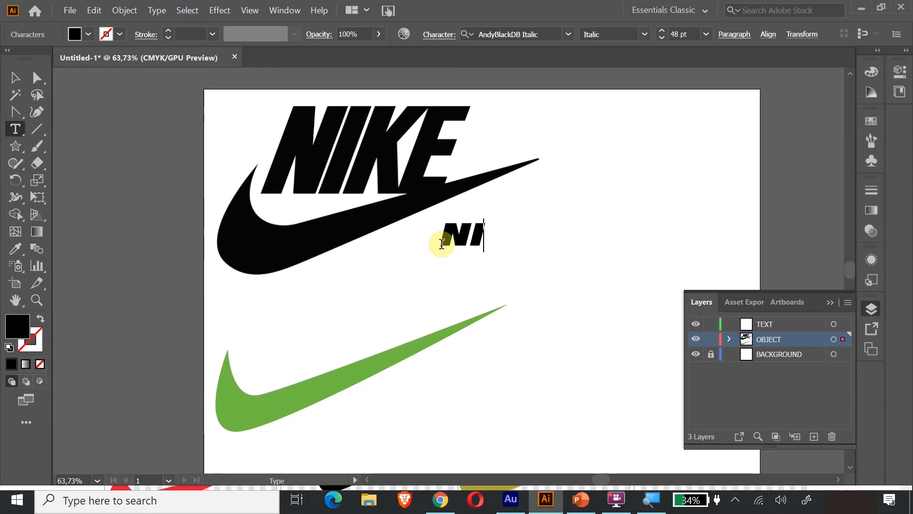
{"action": "type", "text": "KE"}
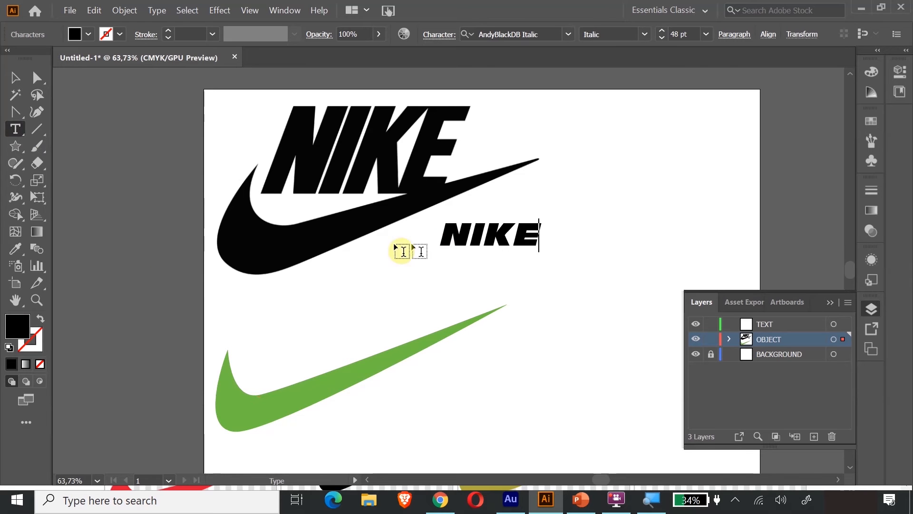
Recolour the new NIKE text with the green swoosh's fill using the Eyedropper tool
{"action": "left_click", "coordinate": [16, 249]}
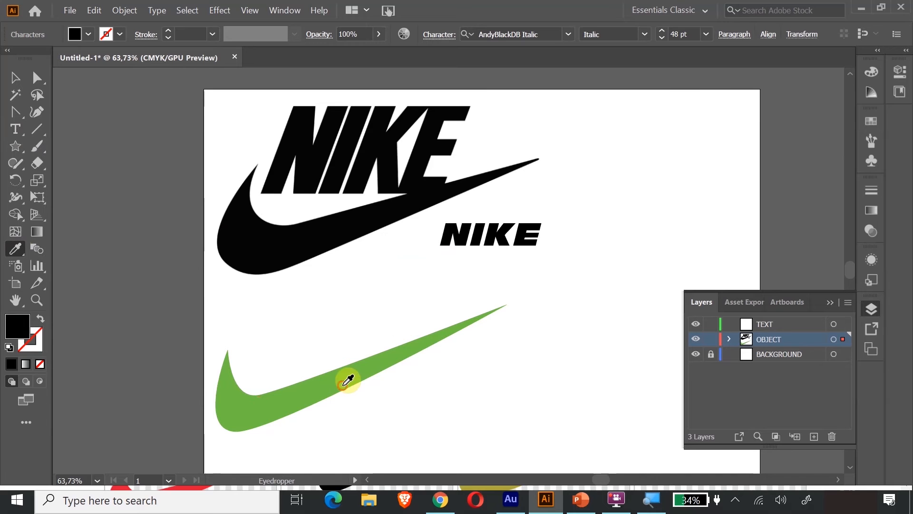
{"action": "left_click", "coordinate": [348, 380]}
{"action": "left_click", "coordinate": [14, 77]}
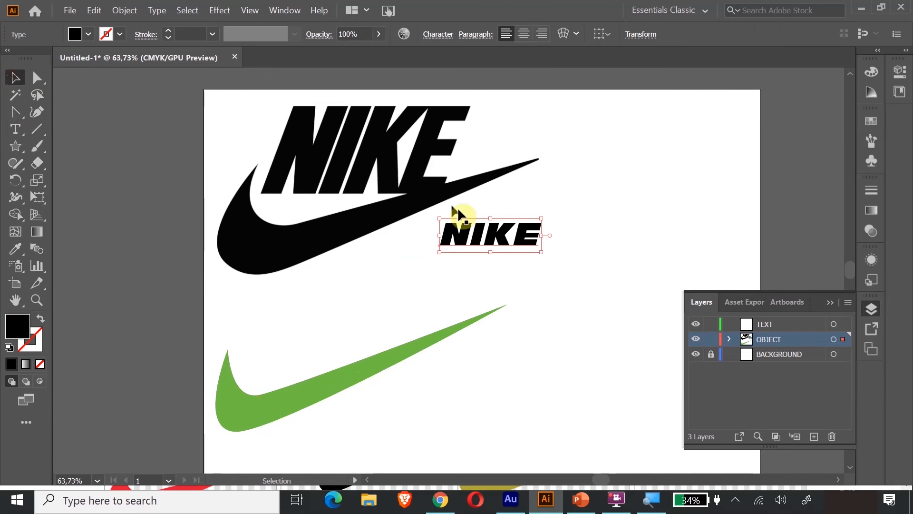
{"action": "left_click", "coordinate": [15, 249]}
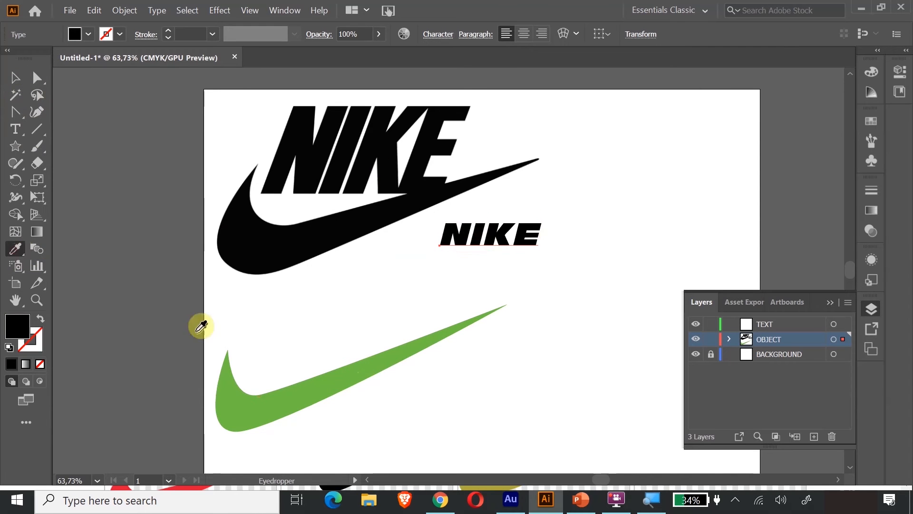
{"action": "left_click", "coordinate": [254, 401]}
{"action": "left_click", "coordinate": [15, 77]}
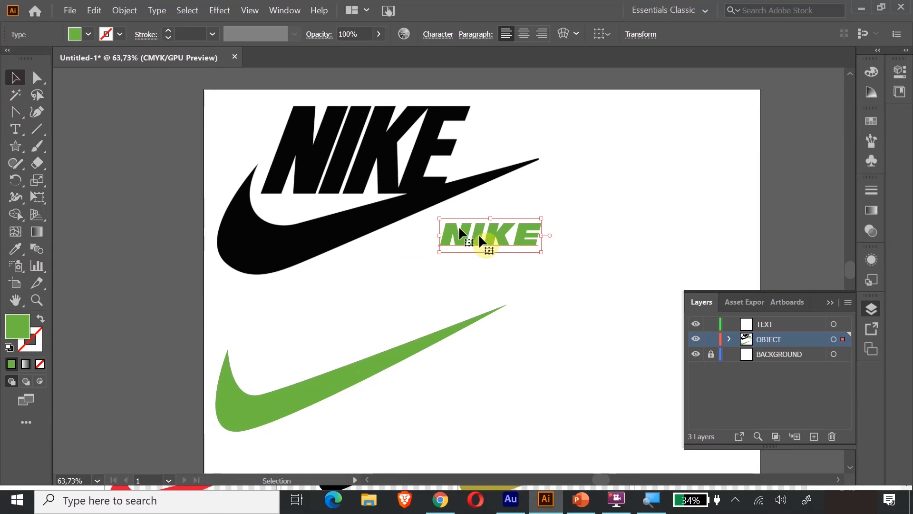
Move the green NIKE text above the green swoosh and enlarge it to about twice its size with Free Transform
{"action": "left_click_drag", "start_coordinate": [489, 233], "coordinate": [339, 347]}
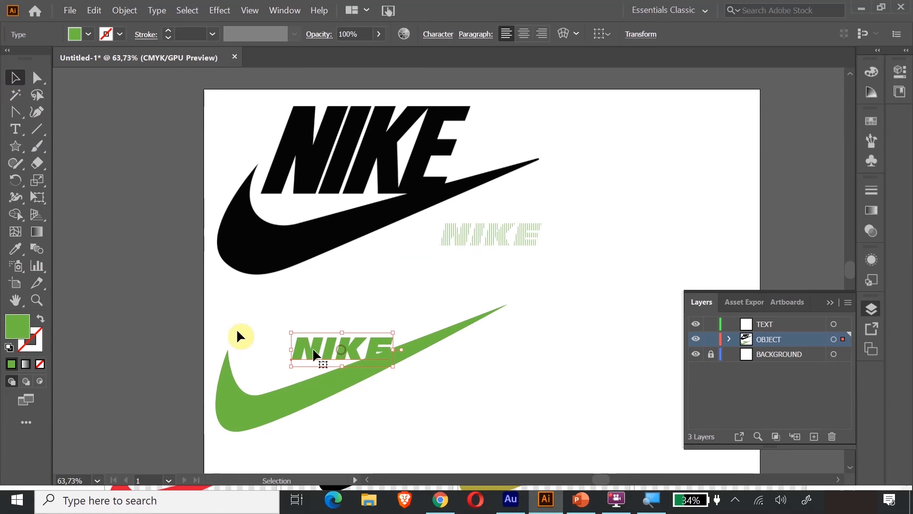
{"action": "left_click", "coordinate": [37, 197]}
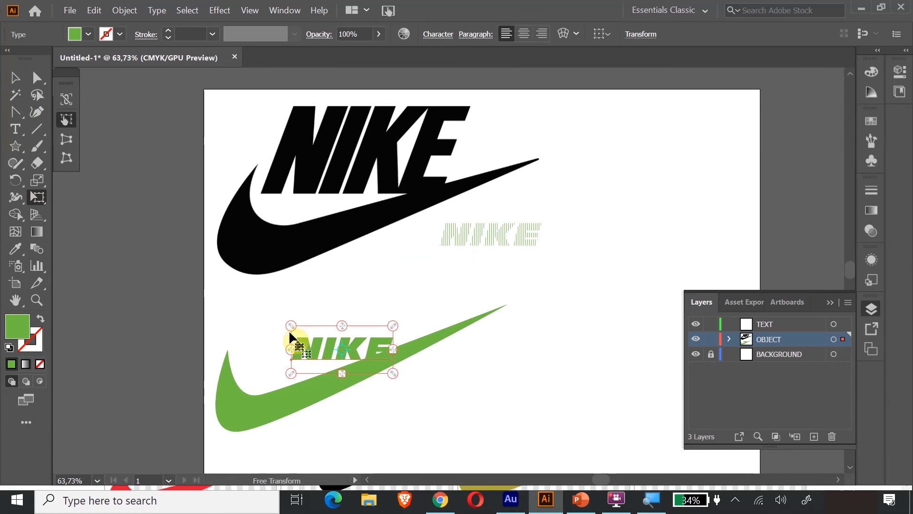
{"action": "left_click_drag", "start_coordinate": [292, 327], "coordinate": [217, 228]}
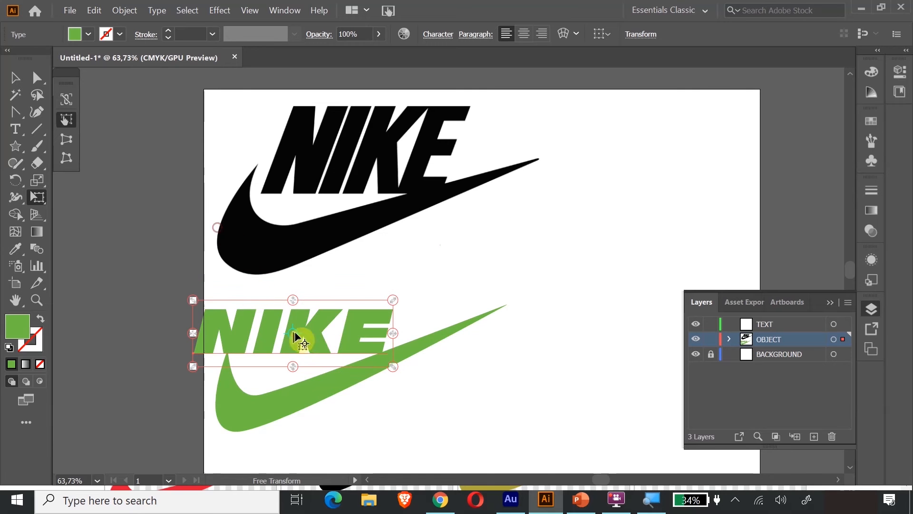
{"action": "left_click_drag", "start_coordinate": [309, 329], "coordinate": [350, 323]}
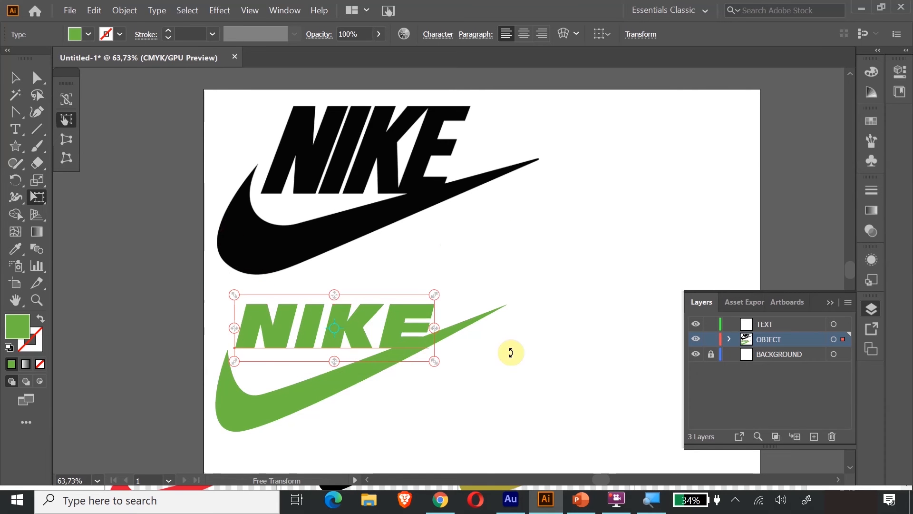
Select the green swoosh and the green NIKE text together and move them beside the reference logo, past the artboard's right edge
{"action": "left_click", "coordinate": [15, 77]}
{"action": "left_click_drag", "start_coordinate": [240, 153], "coordinate": [518, 264]}
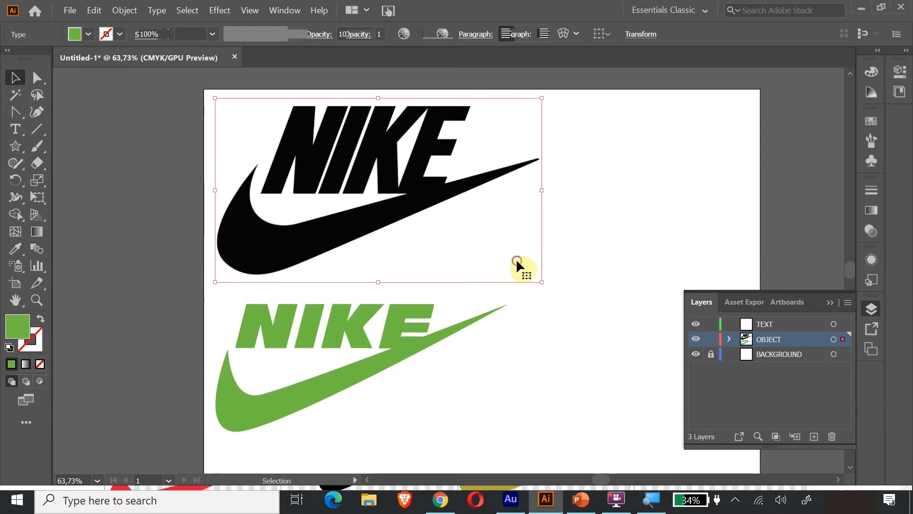
{"action": "left_click", "coordinate": [226, 326]}
{"action": "left_click_drag", "start_coordinate": [210, 303], "coordinate": [378, 393]}
{"action": "left_click_drag", "start_coordinate": [412, 338], "coordinate": [772, 169]}
Shrink the green swoosh and text to about two thirds, place them over the artboard's upper-right corner, and deselect
{"action": "left_click", "coordinate": [38, 199]}
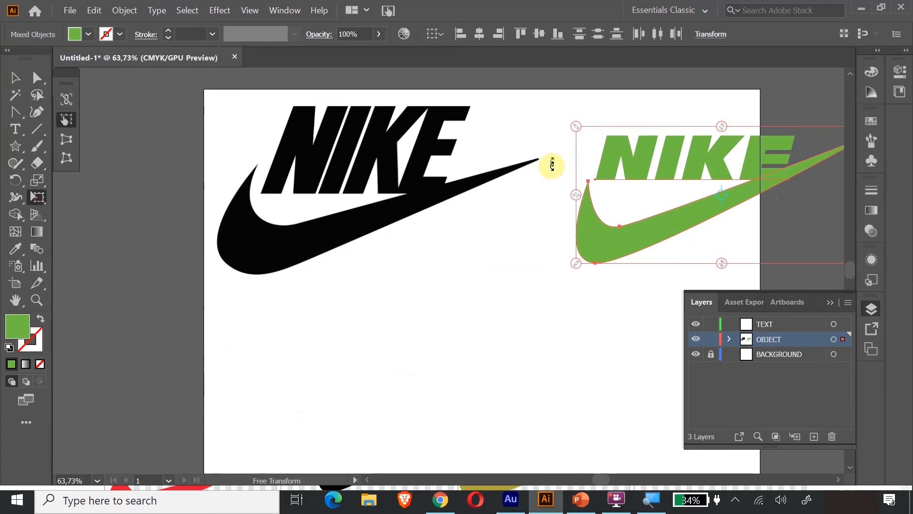
{"action": "left_click_drag", "start_coordinate": [576, 127], "coordinate": [671, 171]}
{"action": "left_click_drag", "start_coordinate": [715, 248], "coordinate": [745, 149]}
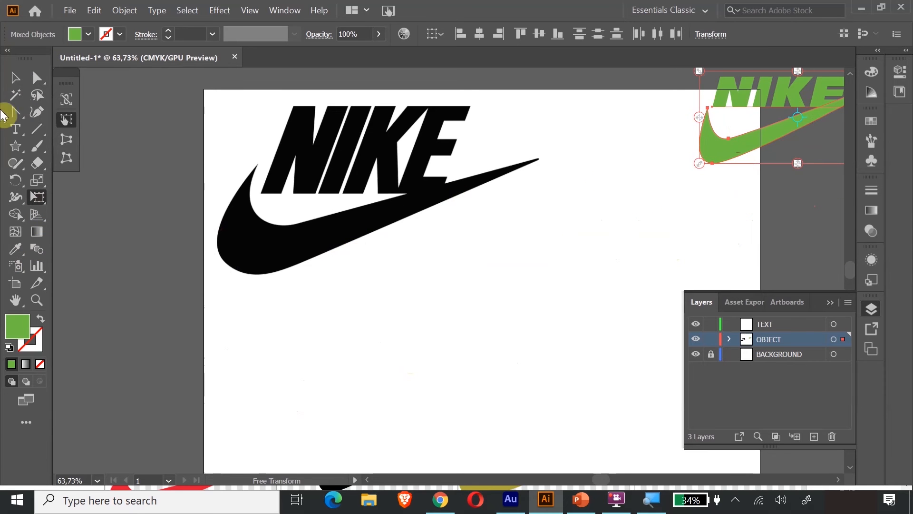
{"action": "left_click", "coordinate": [15, 77]}
{"action": "left_click", "coordinate": [585, 368]}
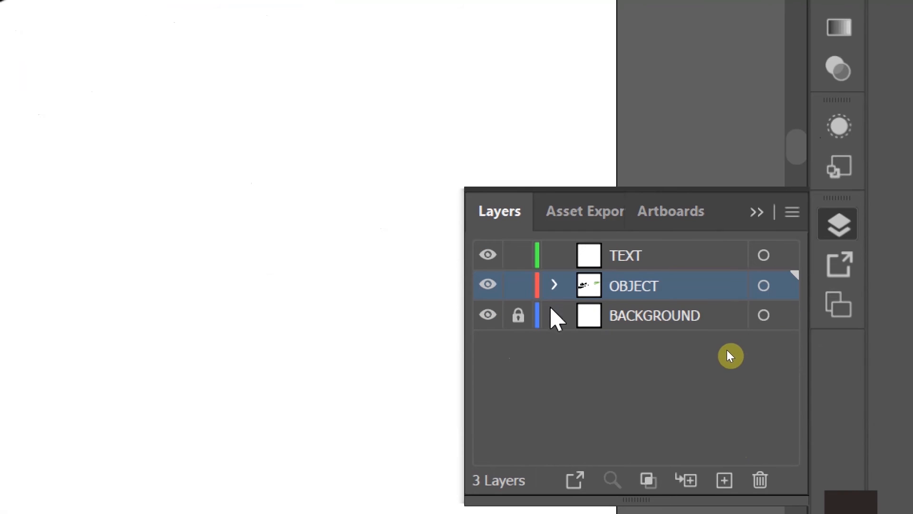
Expand the OBJECT layer and lock the reference logo's group, testing the logo's selection unlocked before locking it again
{"action": "left_click", "coordinate": [554, 284]}
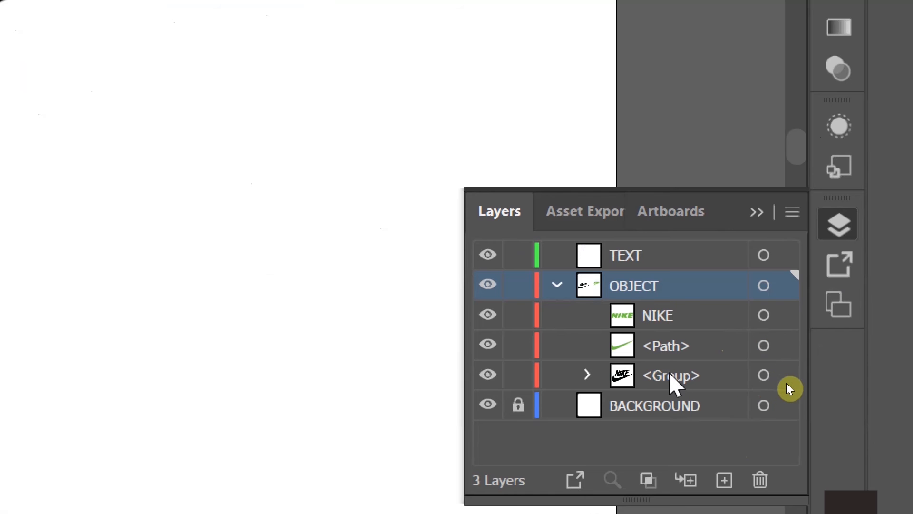
{"action": "left_click", "coordinate": [518, 375]}
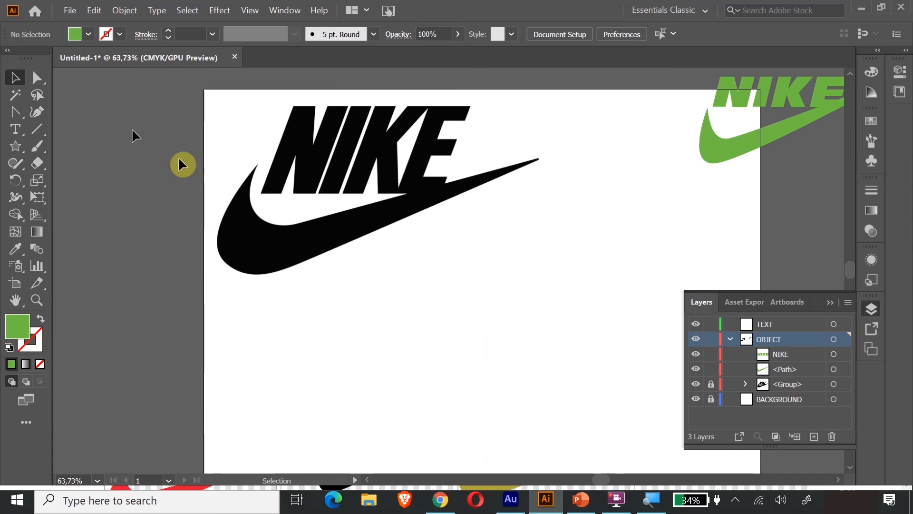
{"action": "left_click", "coordinate": [710, 384]}
{"action": "left_click", "coordinate": [299, 244]}
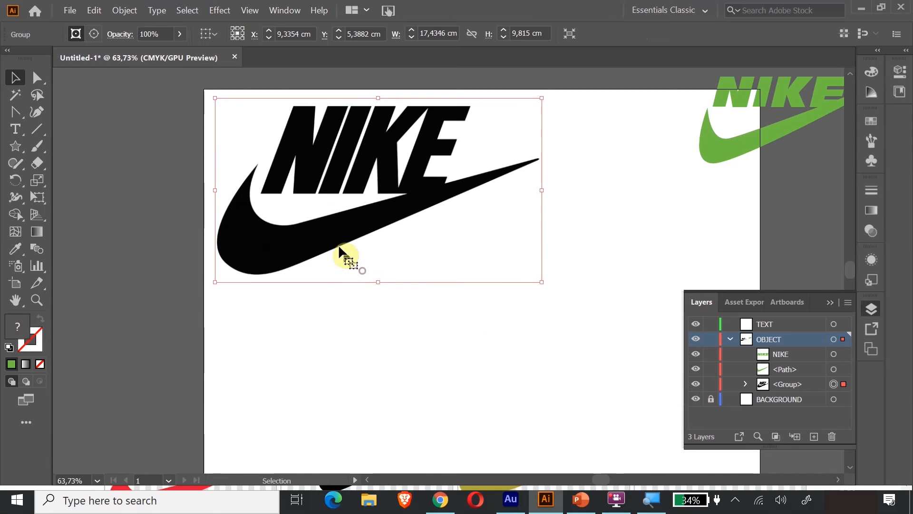
{"action": "left_click", "coordinate": [711, 385]}
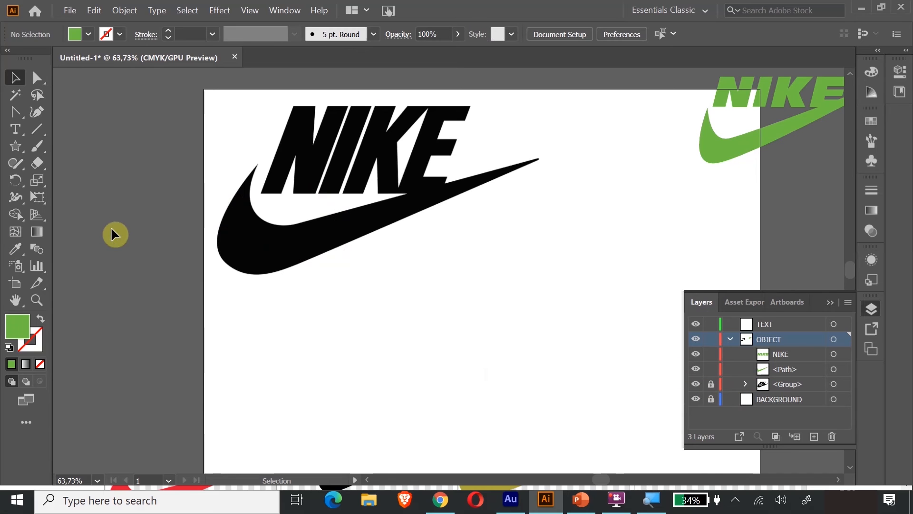
Draw a closed four-point check-mark shape over the locked logo's swoosh with the Pen tool, and deselect it
{"action": "scroll", "coordinate": [126, 223], "scroll_direction": "up", "scroll_amount": 2}
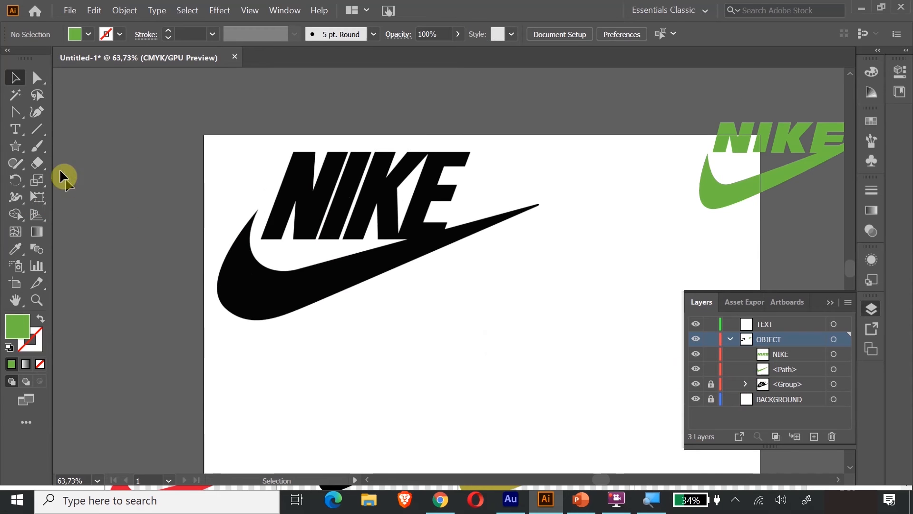
{"action": "left_click_drag", "start_coordinate": [21, 118], "coordinate": [64, 116]}
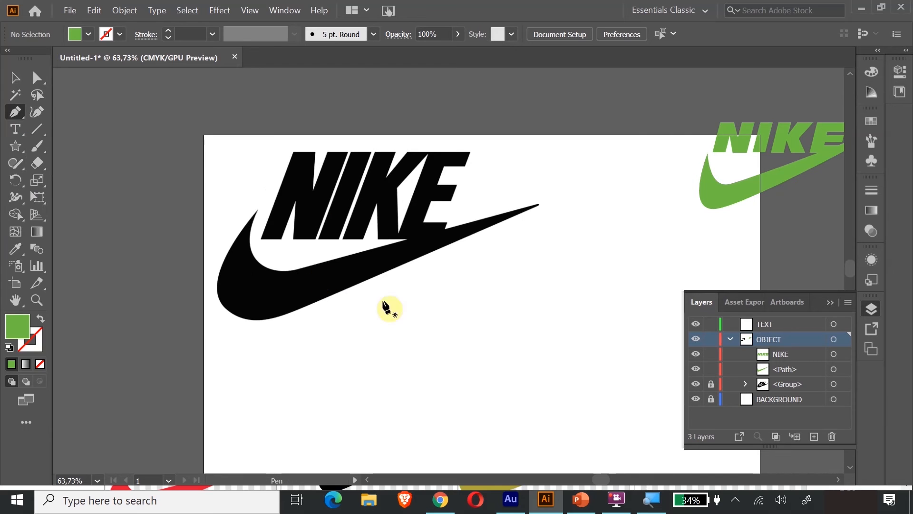
{"action": "left_click", "coordinate": [255, 210]}
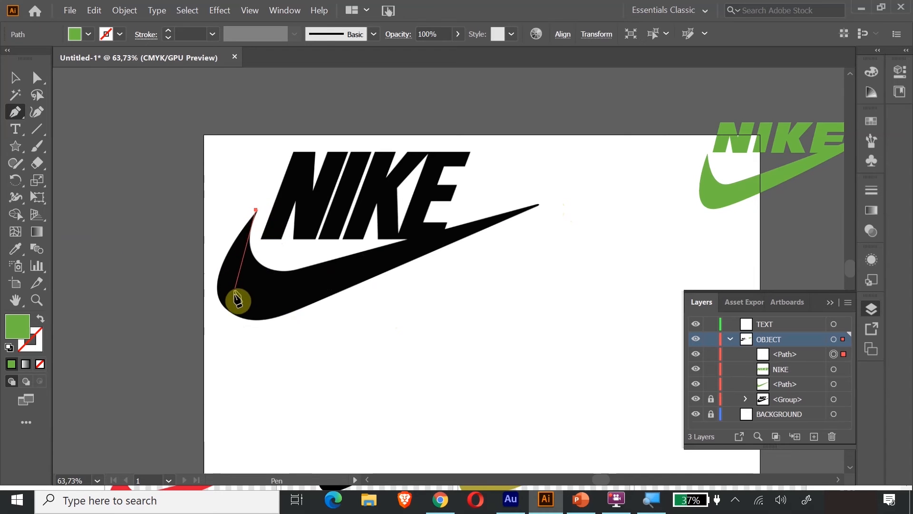
{"action": "left_click", "coordinate": [232, 314]}
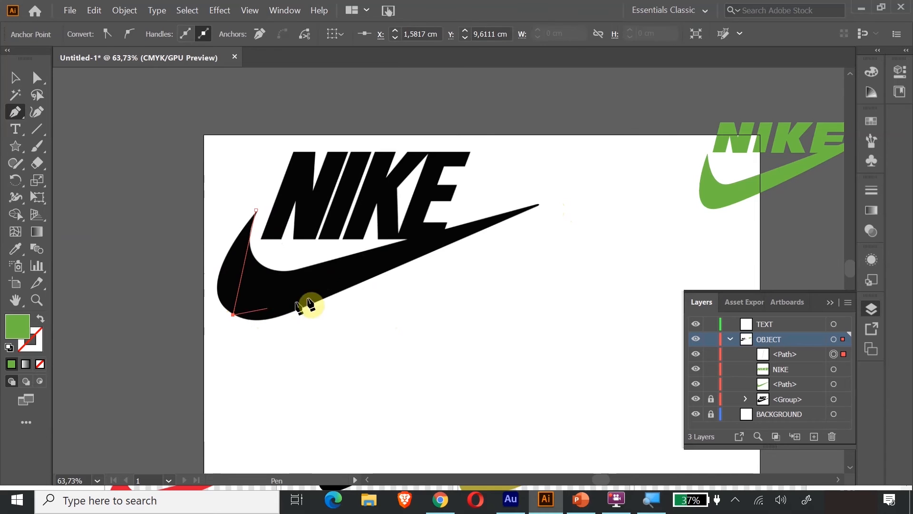
{"action": "left_click", "coordinate": [539, 204]}
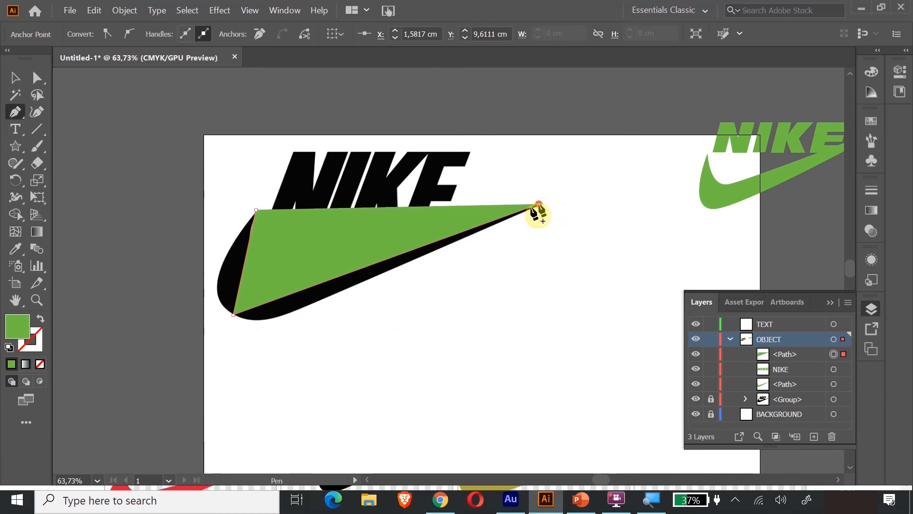
{"action": "left_click", "coordinate": [261, 283]}
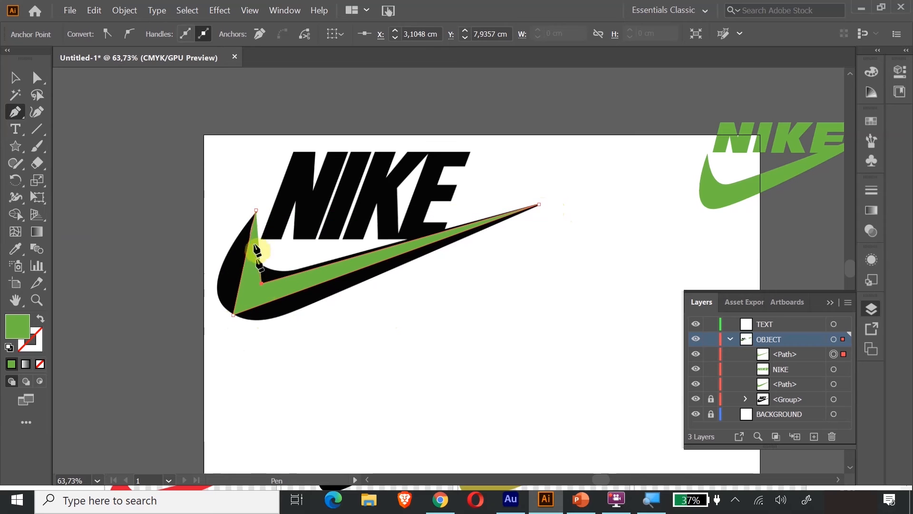
{"action": "left_click", "coordinate": [257, 210]}
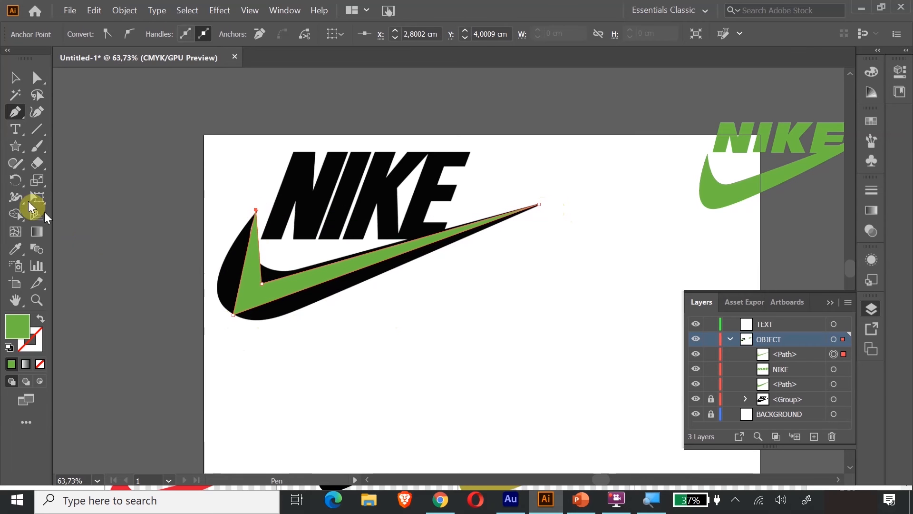
{"action": "left_click", "coordinate": [16, 77]}
{"action": "left_click", "coordinate": [282, 369]}
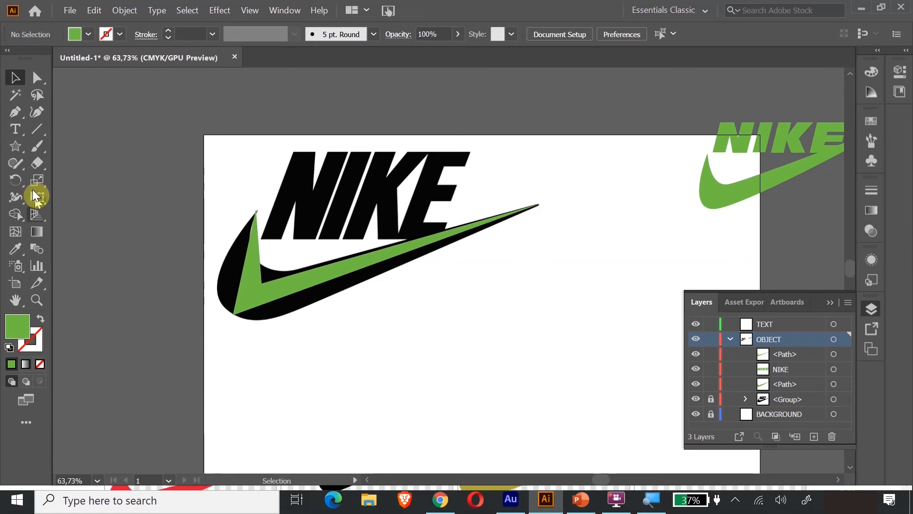
Curve the new green shape's bottom corner and inner corner with the Anchor Point tool to follow the logo's swoosh, and deselect it
{"action": "left_click_drag", "start_coordinate": [20, 113], "coordinate": [84, 166]}
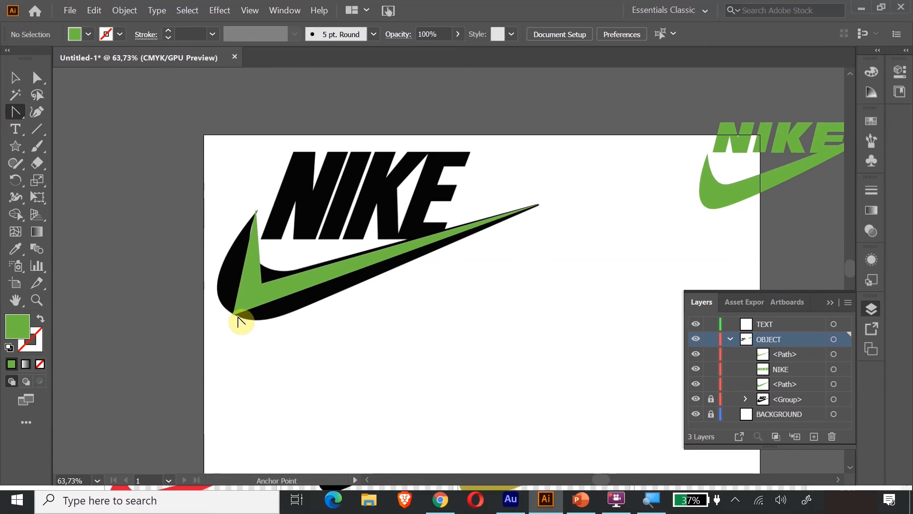
{"action": "left_click", "coordinate": [15, 77]}
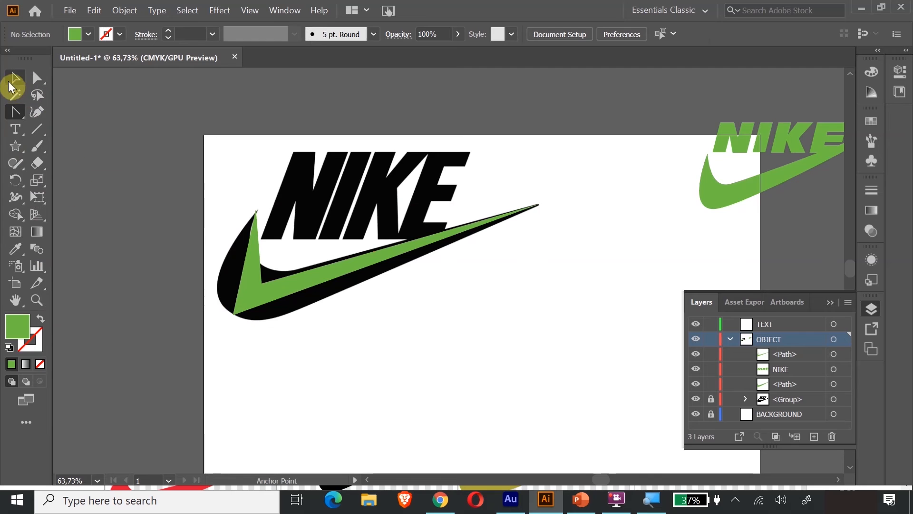
{"action": "left_click", "coordinate": [239, 308]}
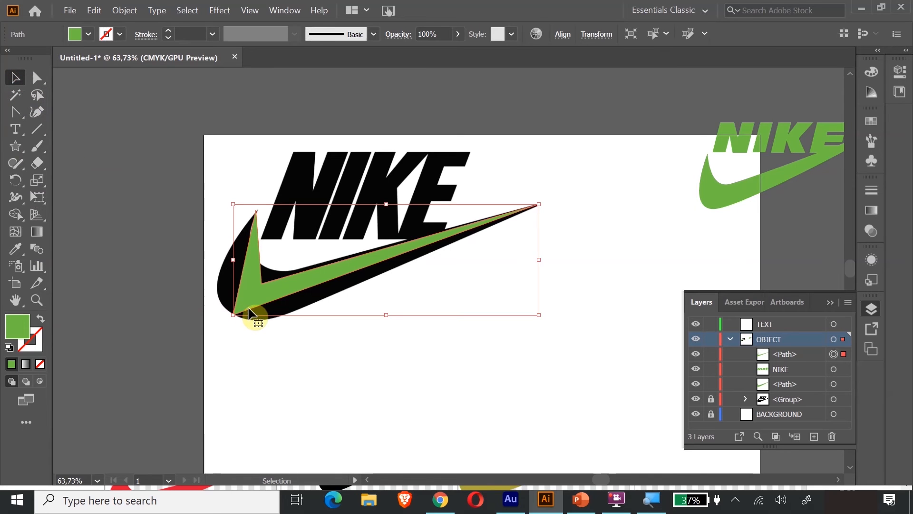
{"action": "left_click", "coordinate": [16, 111]}
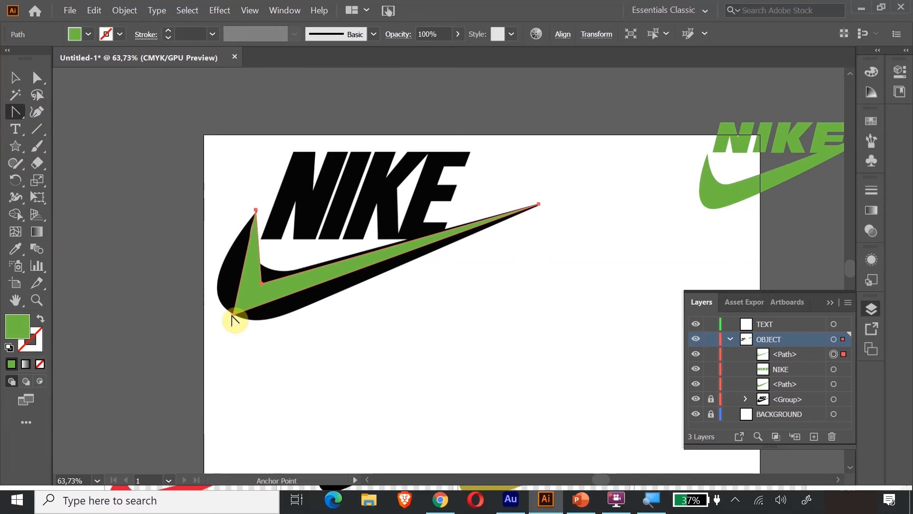
{"action": "left_click_drag", "start_coordinate": [233, 312], "coordinate": [278, 341]}
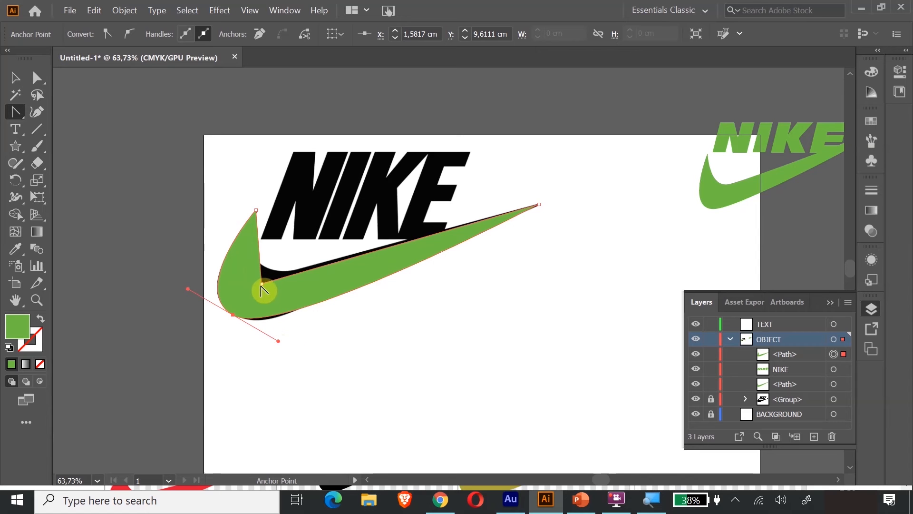
{"action": "left_click_drag", "start_coordinate": [262, 285], "coordinate": [234, 266]}
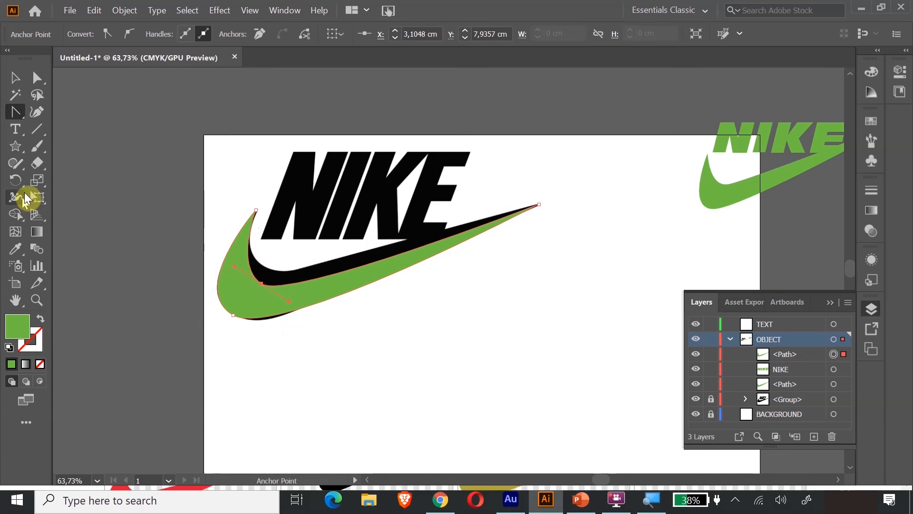
{"action": "left_click", "coordinate": [15, 77]}
{"action": "left_click", "coordinate": [556, 308]}
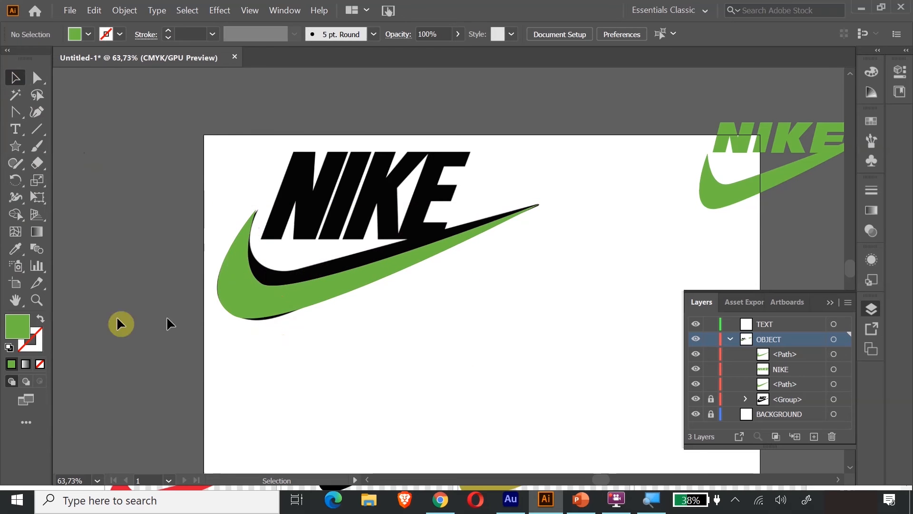
Draw a small green star and place it over the letter N of the reference logo, keeping it selected
{"action": "left_click", "coordinate": [36, 300]}
{"action": "left_click_drag", "start_coordinate": [241, 197], "coordinate": [303, 284]}
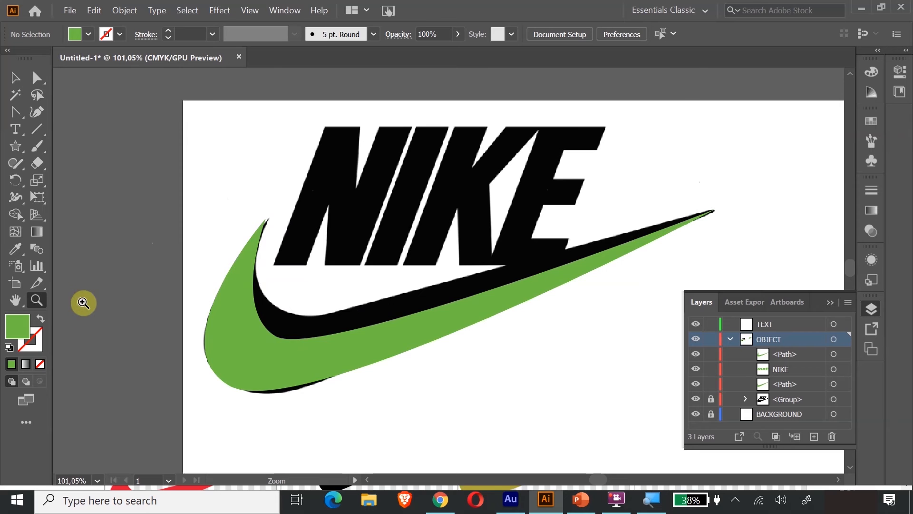
{"action": "scroll", "coordinate": [69, 280], "scroll_direction": "up", "scroll_amount": 1}
{"action": "left_click", "coordinate": [15, 149]}
{"action": "left_click_drag", "start_coordinate": [312, 93], "coordinate": [350, 126]}
{"action": "left_click", "coordinate": [17, 81]}
{"action": "left_click_drag", "start_coordinate": [301, 104], "coordinate": [349, 170]}
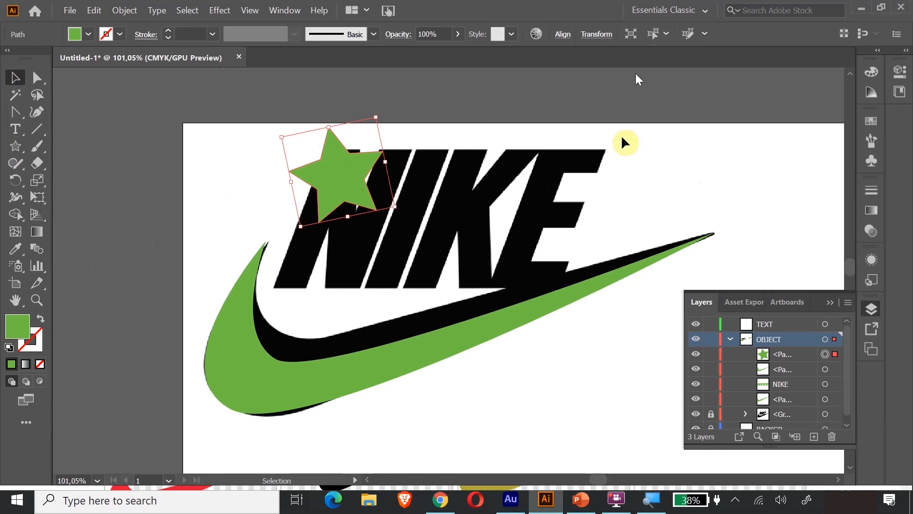
{"action": "left_click", "coordinate": [473, 126]}
{"action": "left_click", "coordinate": [346, 183]}
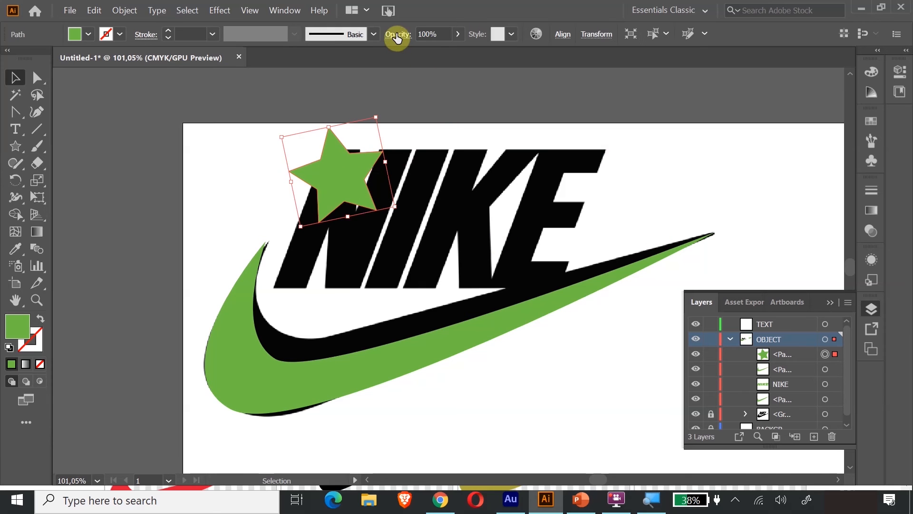
Reduce the star's opacity to 53%, move it to the upper right clear of the logo, and deselect it
{"action": "left_click", "coordinate": [458, 34]}
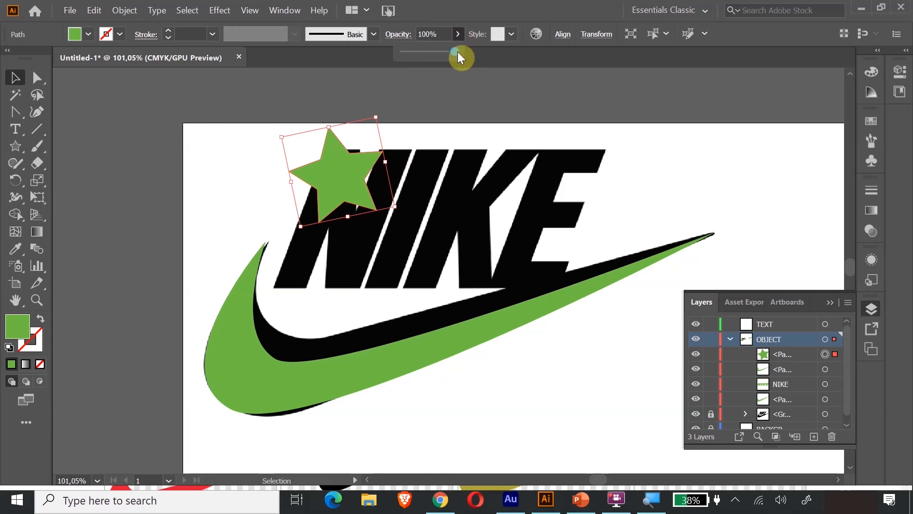
{"action": "left_click_drag", "start_coordinate": [431, 55], "coordinate": [430, 59]}
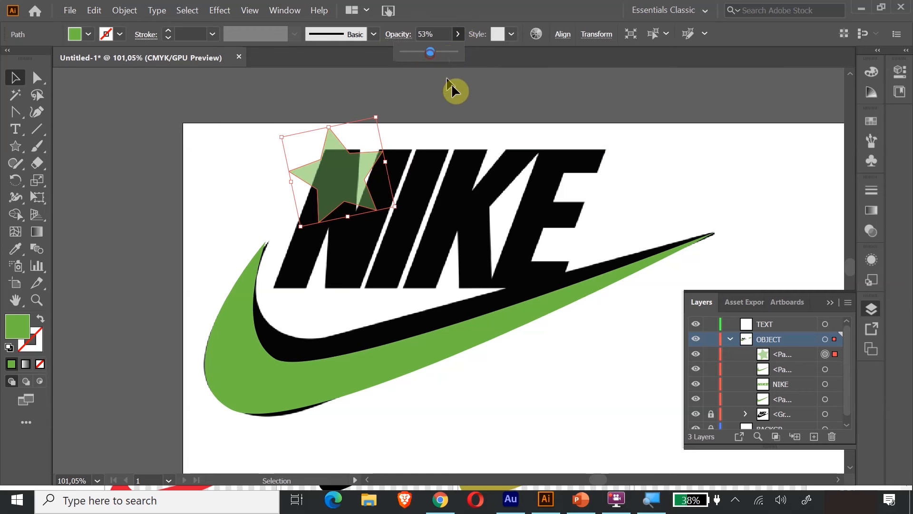
{"action": "left_click", "coordinate": [474, 101]}
{"action": "left_click", "coordinate": [474, 101]}
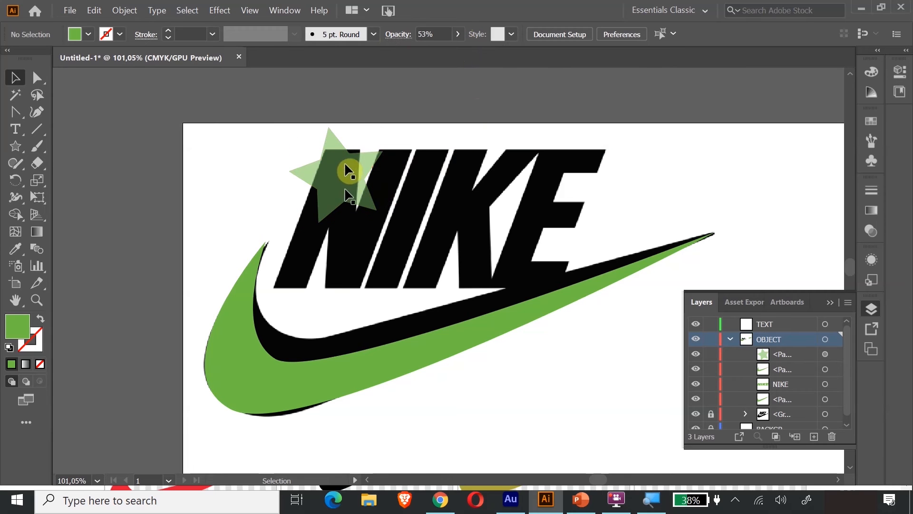
{"action": "left_click_drag", "start_coordinate": [346, 179], "coordinate": [737, 132]}
{"action": "left_click", "coordinate": [190, 200]}
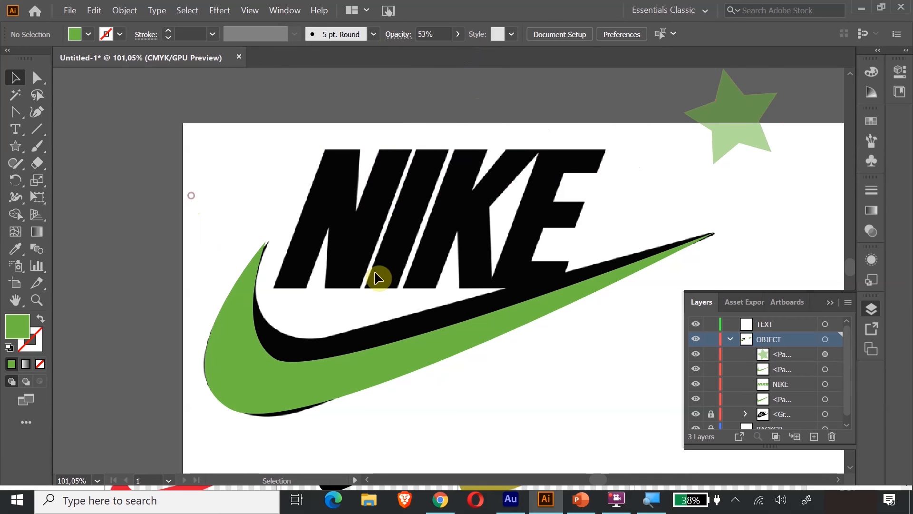
Reduce the traced green swoosh's opacity to 53% so the reference shows through, and deselect it
{"action": "scroll", "coordinate": [379, 276], "scroll_direction": "down", "scroll_amount": 3}
{"action": "left_click", "coordinate": [396, 296]}
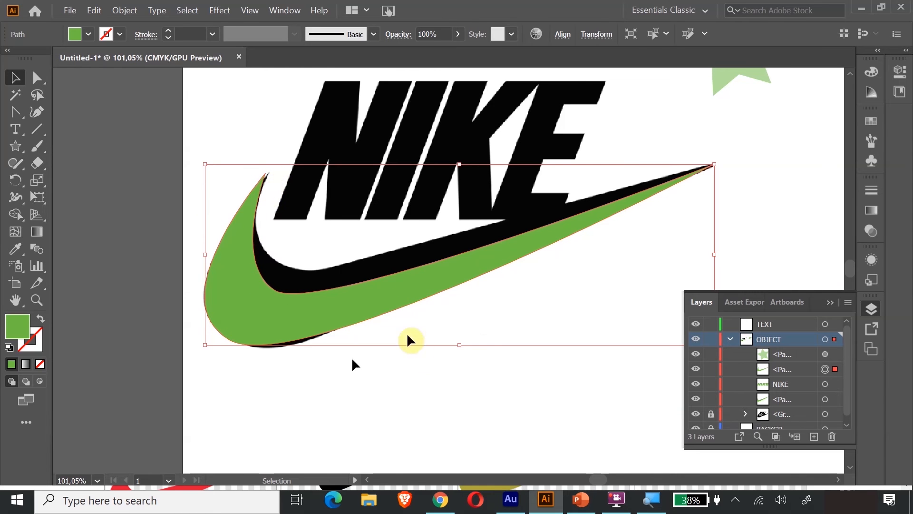
{"action": "left_click", "coordinate": [457, 35]}
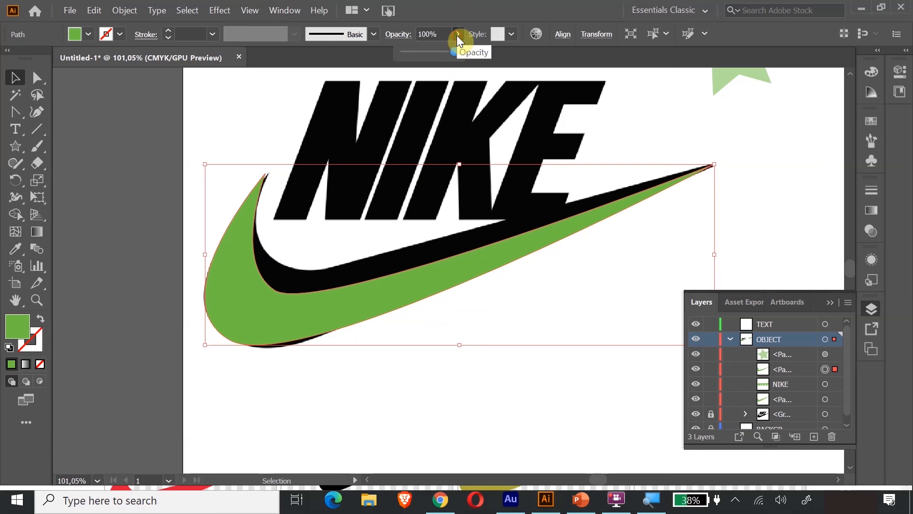
{"action": "left_click_drag", "start_coordinate": [452, 52], "coordinate": [432, 55]}
{"action": "left_click", "coordinate": [402, 414]}
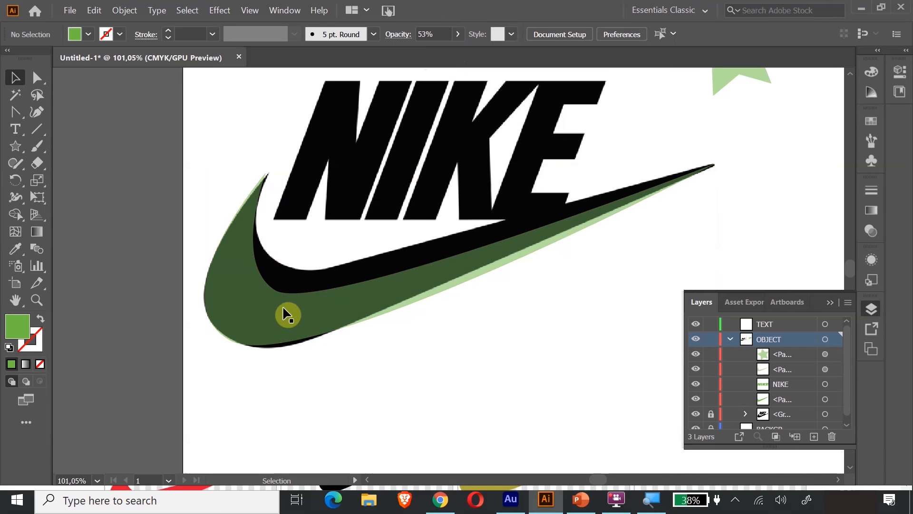
Move the swoosh's inner corner anchor up to the reference's inner edge, at about X 3.26 cm, Y 7.03 cm, using Direct Selection
{"action": "left_click", "coordinate": [285, 315]}
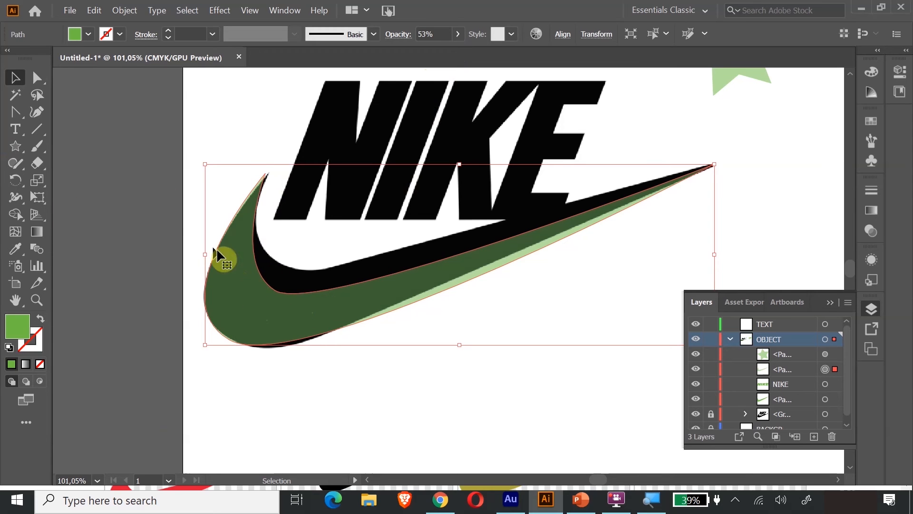
{"action": "left_click", "coordinate": [20, 112]}
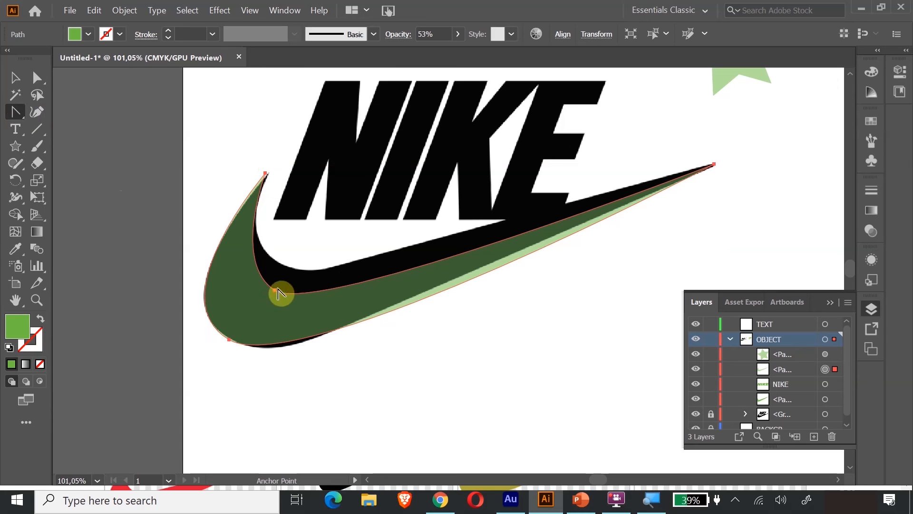
{"action": "left_click", "coordinate": [38, 79]}
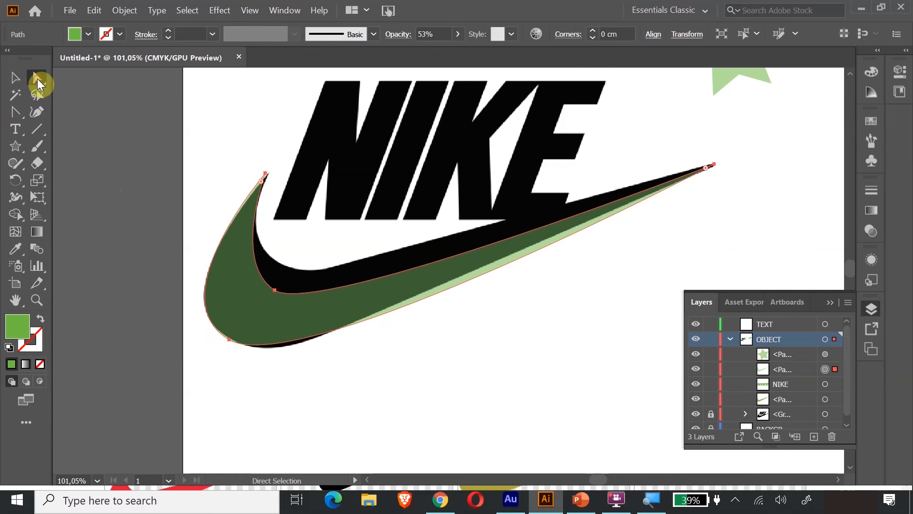
{"action": "left_click", "coordinate": [286, 287]}
{"action": "left_click", "coordinate": [276, 291]}
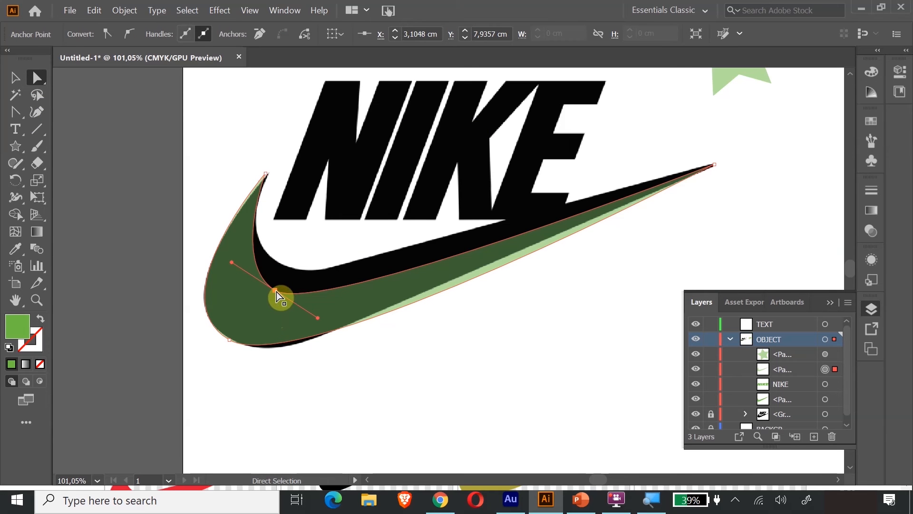
{"action": "left_click_drag", "start_coordinate": [274, 291], "coordinate": [281, 267]}
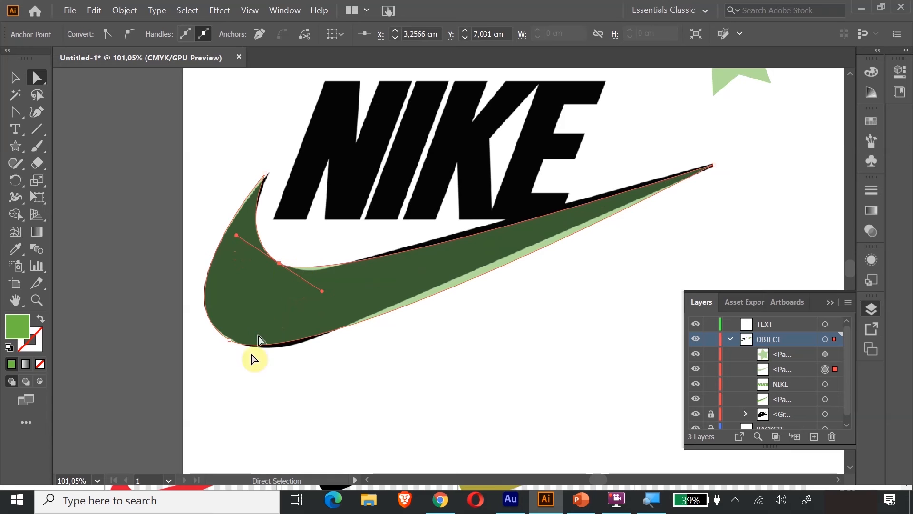
Move the swoosh's bottom anchor to about X 2.2 cm, Y 9.8 cm, shorten its lower handle, and extend its upper handle outward
{"action": "left_click", "coordinate": [230, 341]}
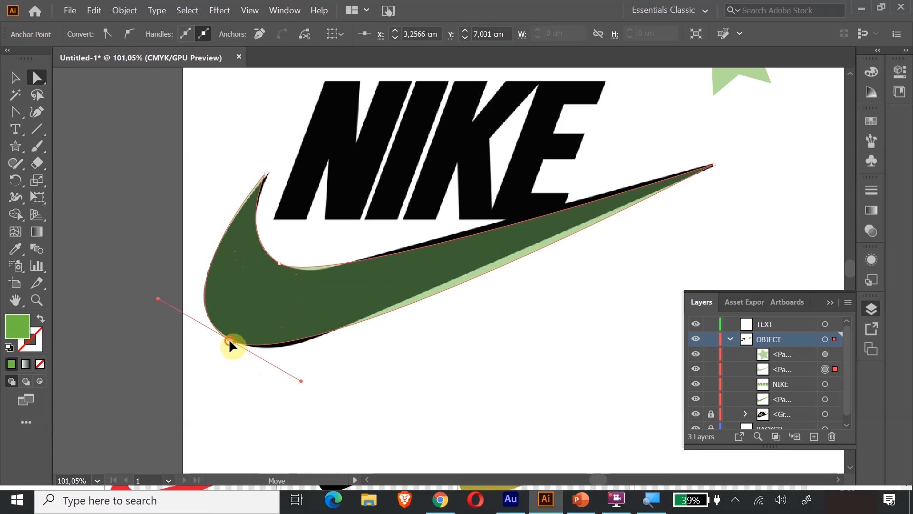
{"action": "left_click_drag", "start_coordinate": [229, 338], "coordinate": [247, 344]}
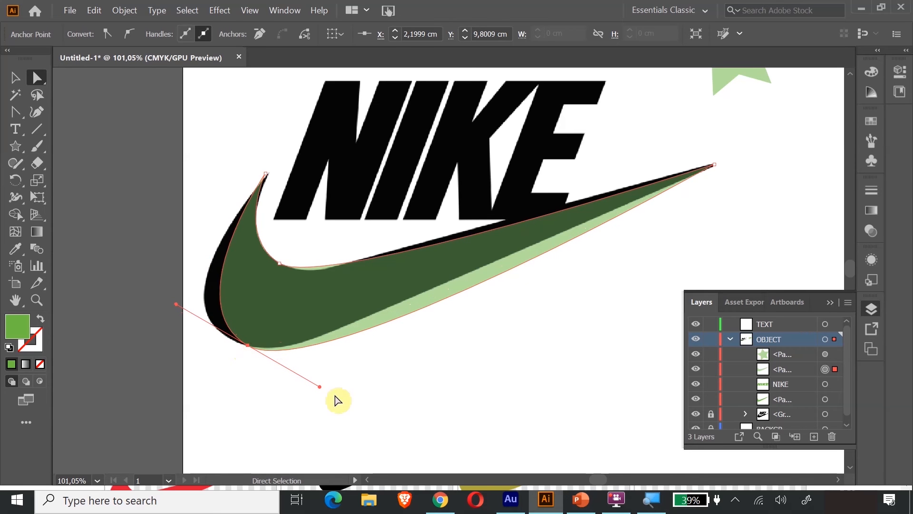
{"action": "left_click", "coordinate": [460, 415]}
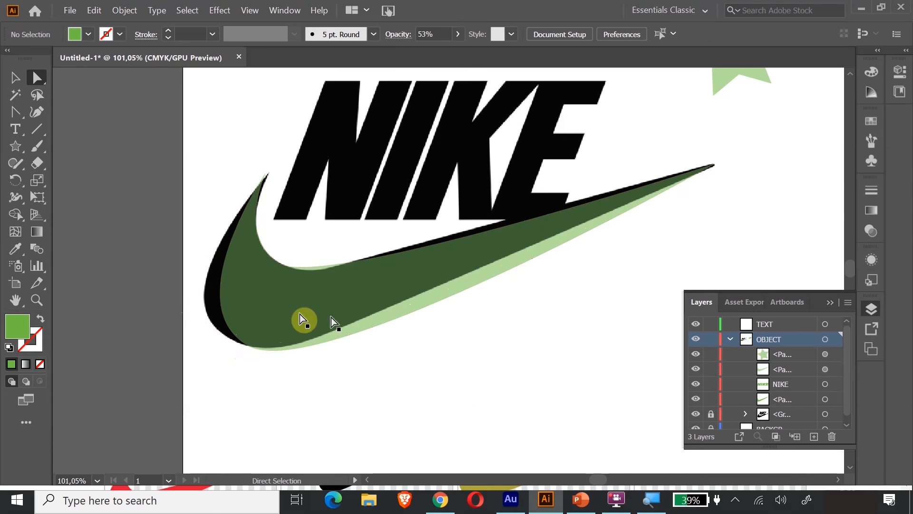
{"action": "left_click", "coordinate": [261, 301]}
{"action": "left_click", "coordinate": [248, 346]}
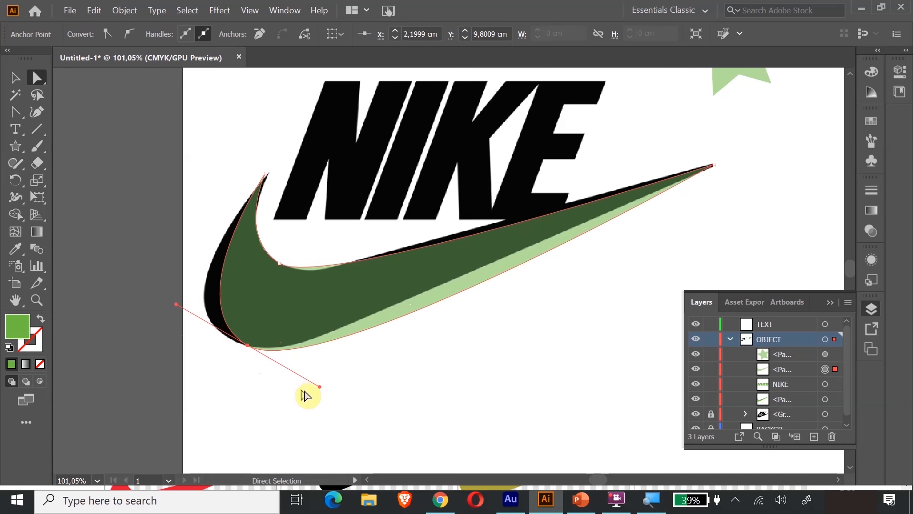
{"action": "left_click_drag", "start_coordinate": [320, 386], "coordinate": [279, 368]}
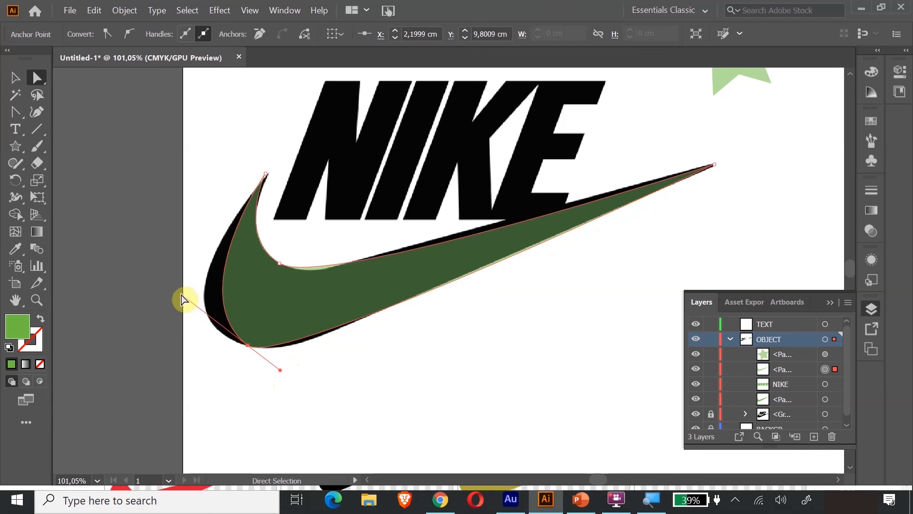
{"action": "left_click_drag", "start_coordinate": [183, 296], "coordinate": [162, 301]}
Shift the bottom anchor to about X 1.8 cm, Y 9.75 cm and adjust its handles to follow the reference's outer curve
{"action": "left_click_drag", "start_coordinate": [248, 346], "coordinate": [298, 381]}
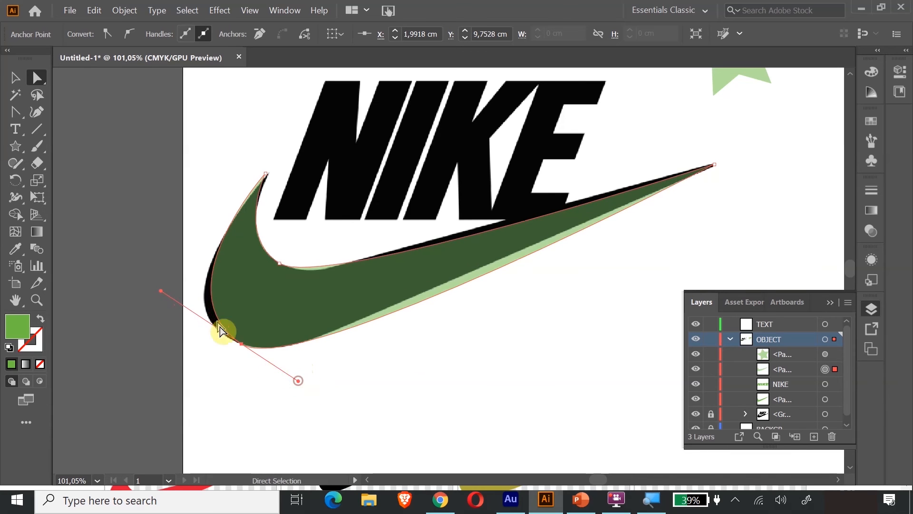
{"action": "left_click_drag", "start_coordinate": [161, 292], "coordinate": [151, 291]}
{"action": "left_click_drag", "start_coordinate": [242, 351], "coordinate": [237, 349]}
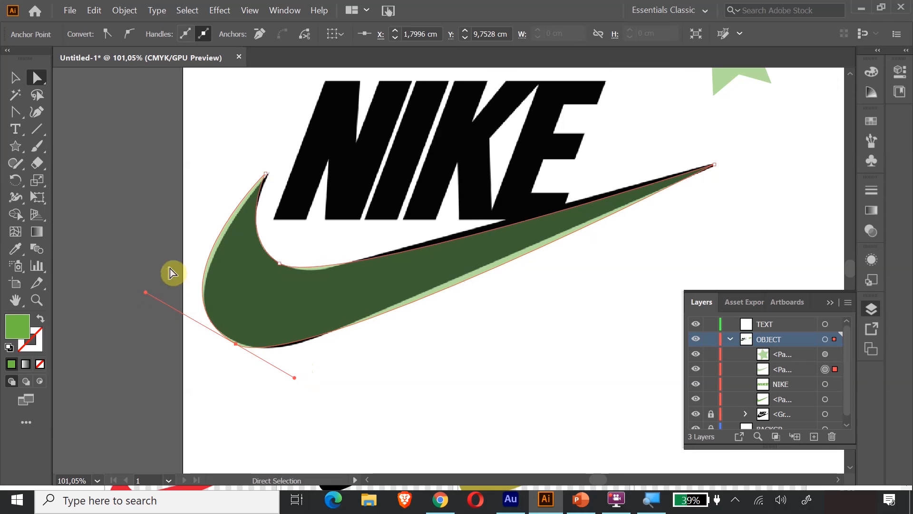
{"action": "left_click_drag", "start_coordinate": [147, 294], "coordinate": [154, 295]}
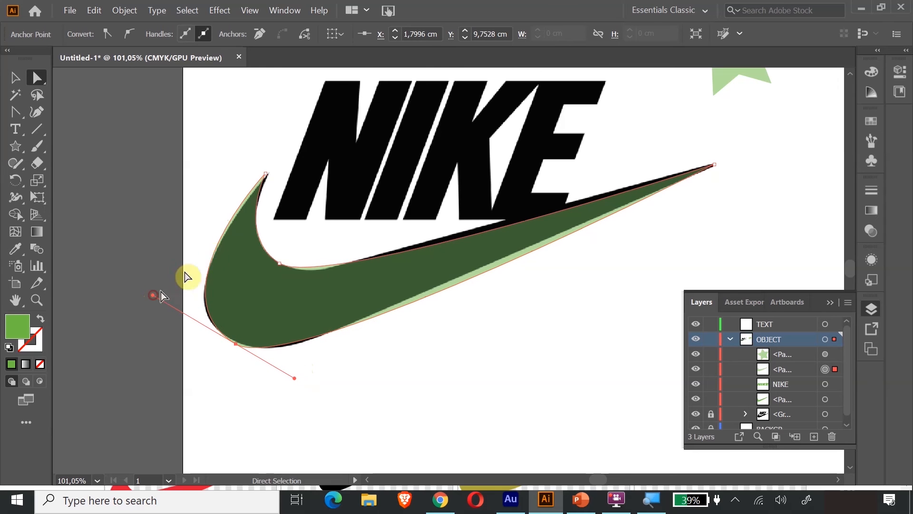
Align the swoosh's upper-left tip with the reference tip, raise the bottom anchor slightly, and lengthen its lower handle
{"action": "left_click", "coordinate": [266, 174]}
{"action": "left_click_drag", "start_coordinate": [267, 175], "coordinate": [267, 176]}
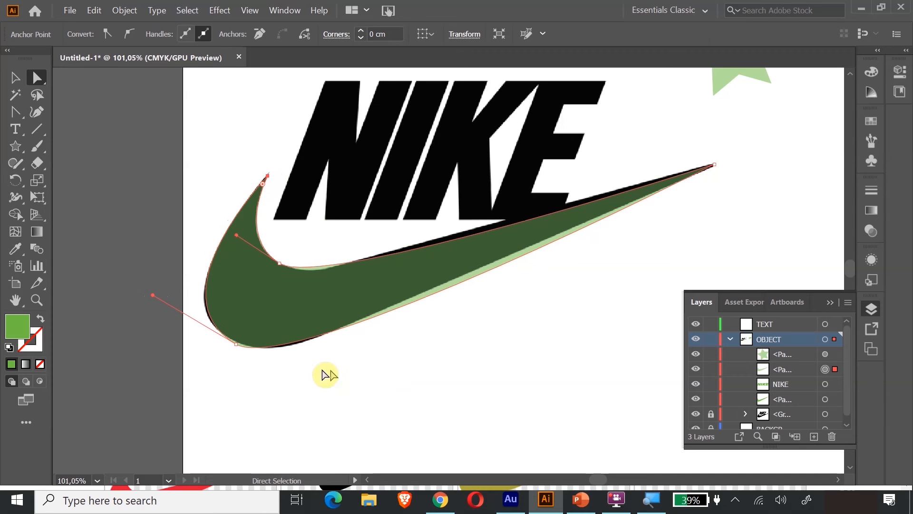
{"action": "left_click_drag", "start_coordinate": [237, 345], "coordinate": [236, 340]}
{"action": "left_click_drag", "start_coordinate": [295, 375], "coordinate": [313, 390]}
{"action": "left_click_drag", "start_coordinate": [281, 263], "coordinate": [280, 263]}
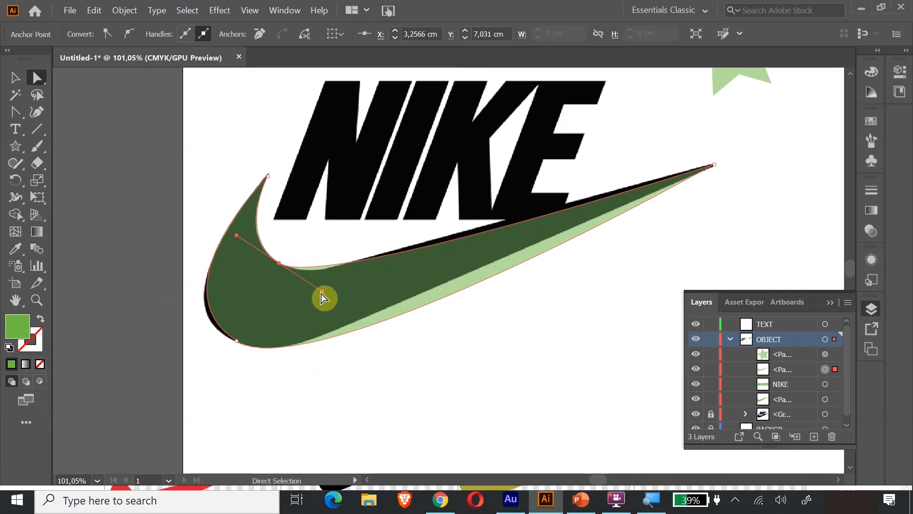
Lengthen the inner anchor's lower handle, move the bottom anchor to about X 1.74 cm, Y 9.69 cm, and slightly shorten its lower handle
{"action": "left_click_drag", "start_coordinate": [321, 293], "coordinate": [330, 299]}
{"action": "left_click", "coordinate": [238, 341]}
{"action": "left_click_drag", "start_coordinate": [237, 338], "coordinate": [230, 341]}
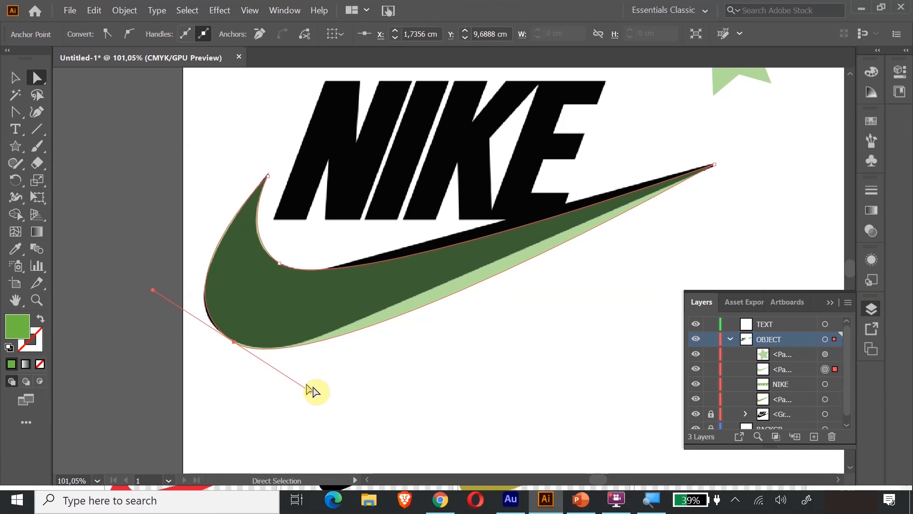
{"action": "left_click_drag", "start_coordinate": [310, 391], "coordinate": [304, 387]}
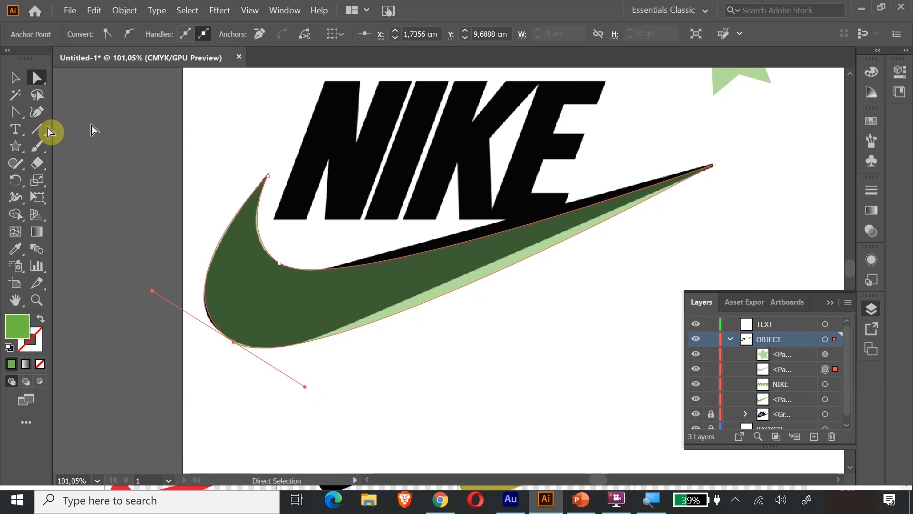
Add curve handles to the swoosh's right tip with the Anchor Point tool, and extend one handle back along the lower edge
{"action": "left_click", "coordinate": [17, 114]}
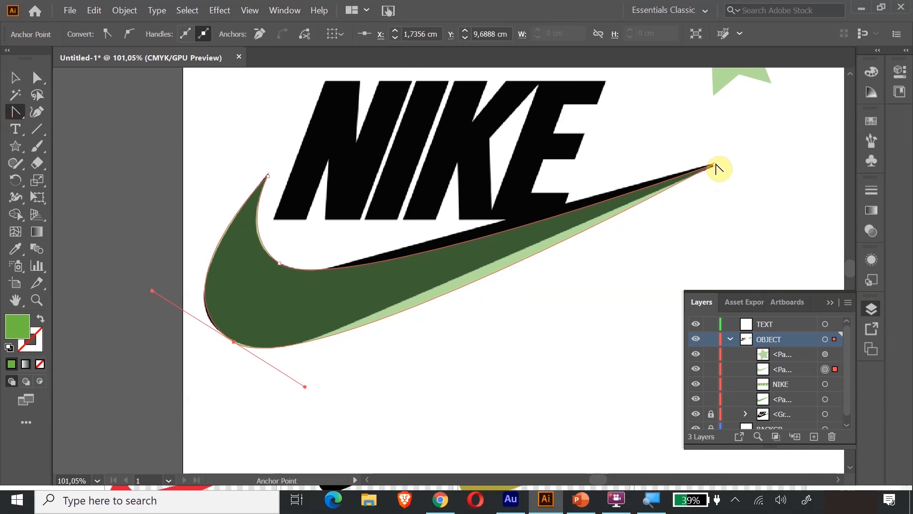
{"action": "left_click_drag", "start_coordinate": [715, 165], "coordinate": [709, 157]}
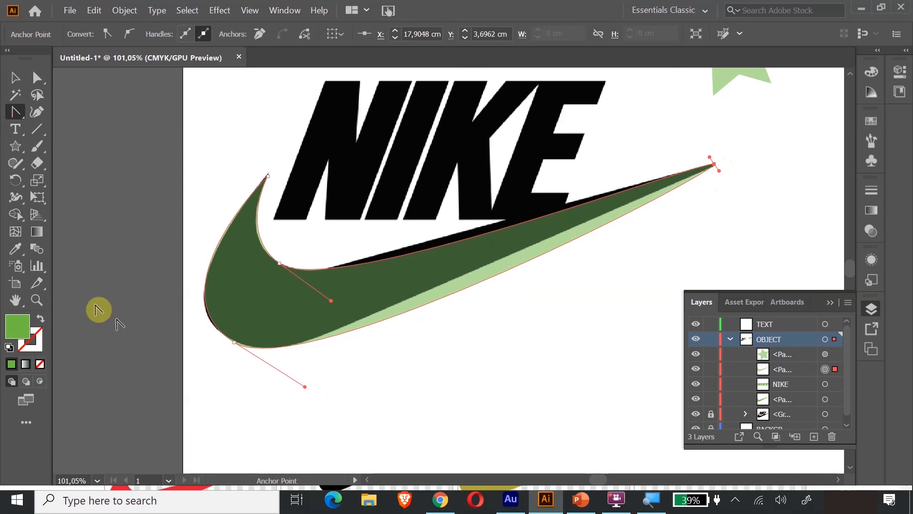
{"action": "left_click", "coordinate": [41, 74]}
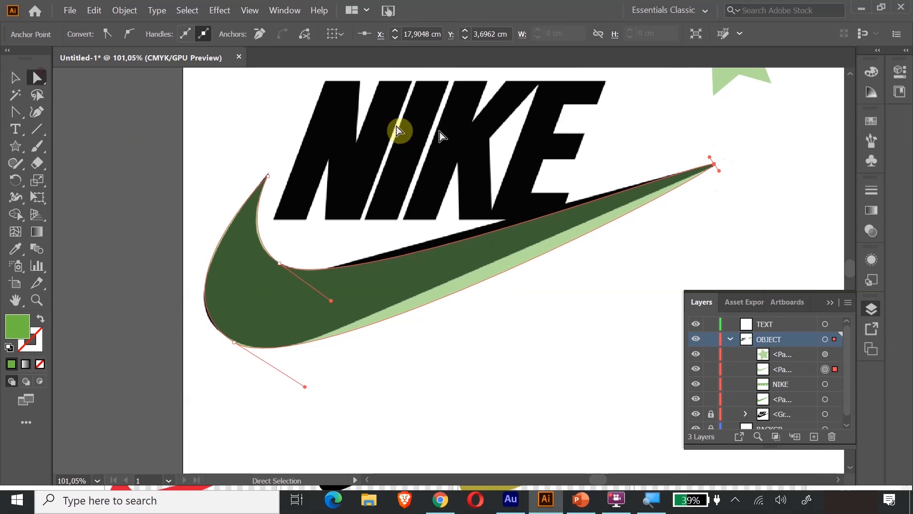
{"action": "left_click", "coordinate": [721, 174]}
{"action": "left_click", "coordinate": [714, 164]}
{"action": "left_click_drag", "start_coordinate": [718, 168], "coordinate": [581, 233]}
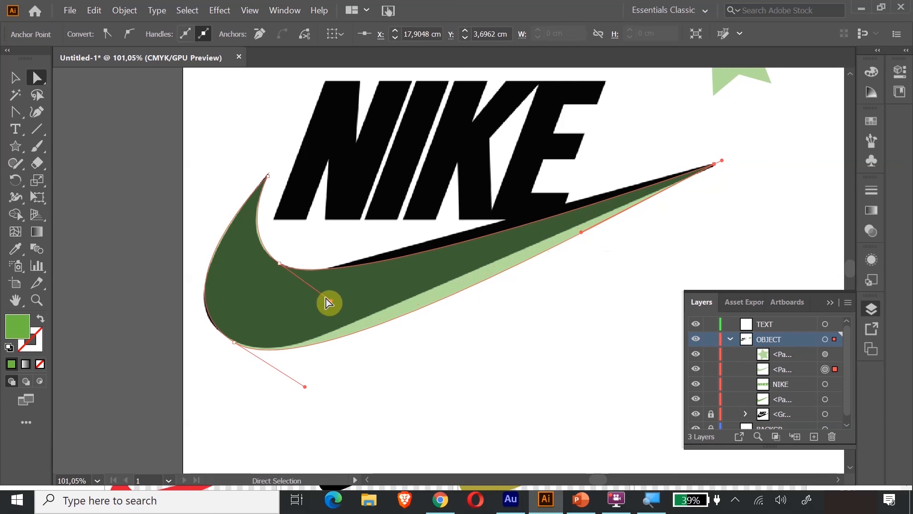
Lengthen the inner anchor's lower handle a little further along the upper edge, undoing a first adjustment
{"action": "left_click_drag", "start_coordinate": [331, 302], "coordinate": [338, 293]}
{"action": "key", "text": "ctrl+z"}
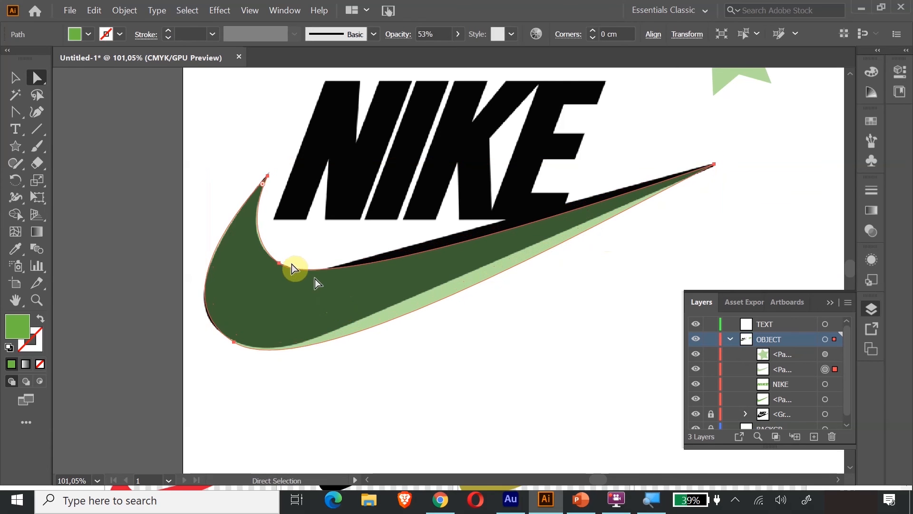
{"action": "left_click", "coordinate": [280, 263]}
{"action": "mouse_move", "coordinate": [331, 303]}
{"action": "left_mouse_down"}
{"action": "mouse_move", "coordinate": [340, 286]}
{"action": "mouse_move", "coordinate": [339, 305]}
{"action": "mouse_move", "coordinate": [310, 281]}
{"action": "mouse_move", "coordinate": [341, 301]}
{"action": "left_mouse_up"}
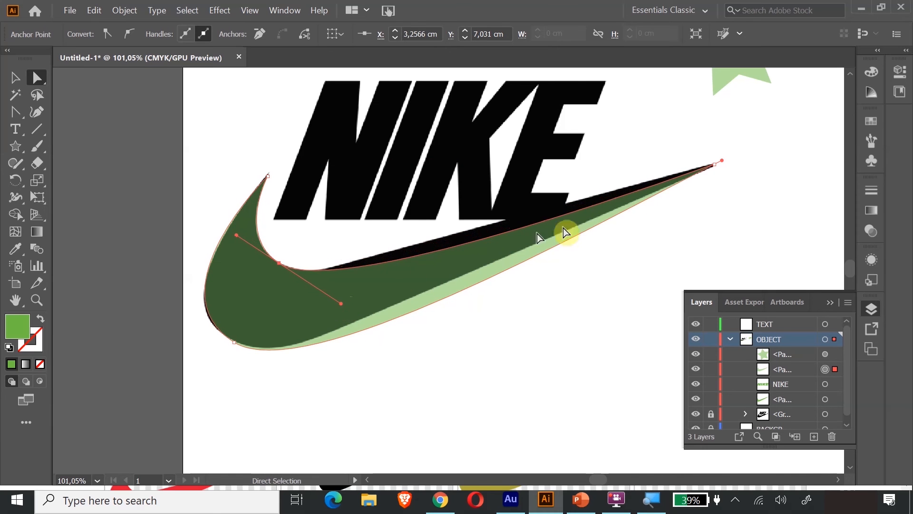
Swing the right tip's long handle upward to the reference's upper edge, bending the swoosh's lower edge inward
{"action": "left_click", "coordinate": [714, 166]}
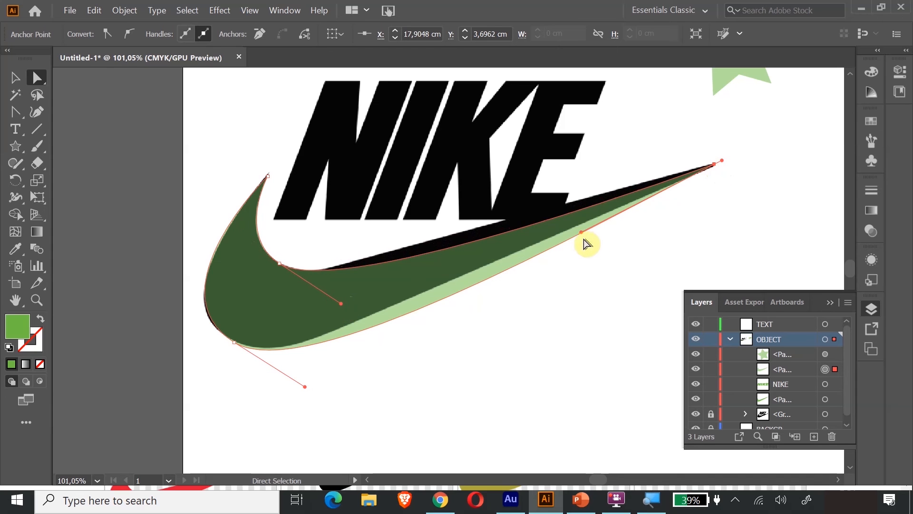
{"action": "key", "text": "ctrl+h"}
{"action": "left_click_drag", "start_coordinate": [579, 231], "coordinate": [564, 207]}
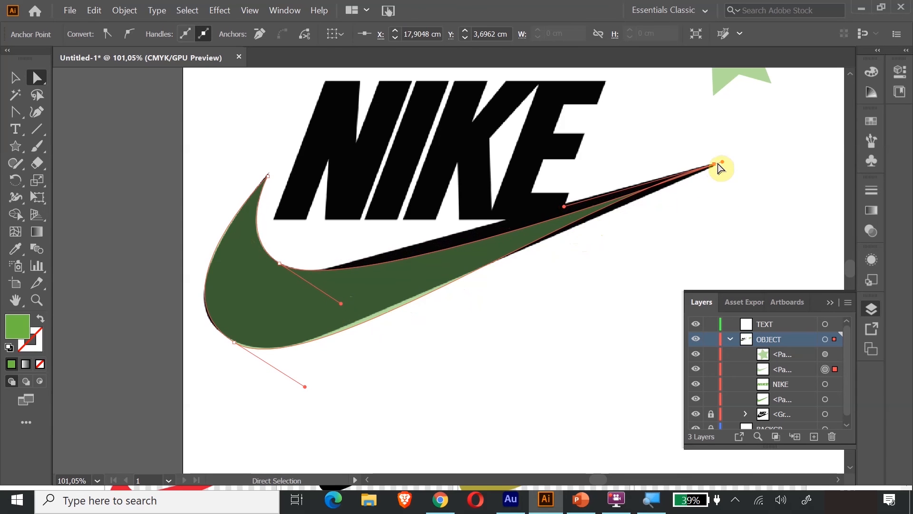
Nudge the right tip's short handle, and add one anchor point midway along each of the swoosh's long upper and lower edges
{"action": "mouse_move", "coordinate": [721, 161]}
{"action": "left_mouse_down"}
{"action": "mouse_move", "coordinate": [698, 161]}
{"action": "mouse_move", "coordinate": [727, 166]}
{"action": "mouse_move", "coordinate": [721, 152]}
{"action": "mouse_move", "coordinate": [726, 163]}
{"action": "left_mouse_up"}
{"action": "left_click", "coordinate": [760, 183]}
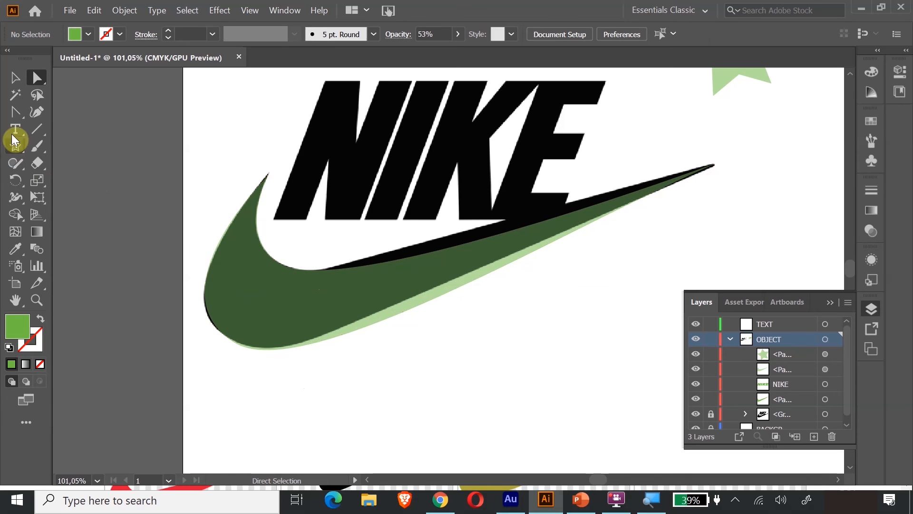
{"action": "left_click", "coordinate": [16, 112]}
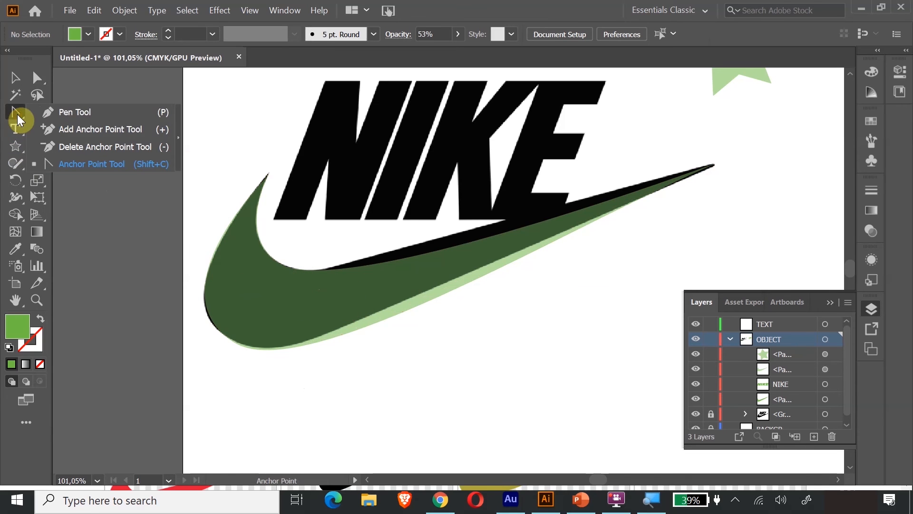
{"action": "left_click", "coordinate": [82, 130]}
{"action": "left_click", "coordinate": [18, 78]}
{"action": "left_click", "coordinate": [249, 274]}
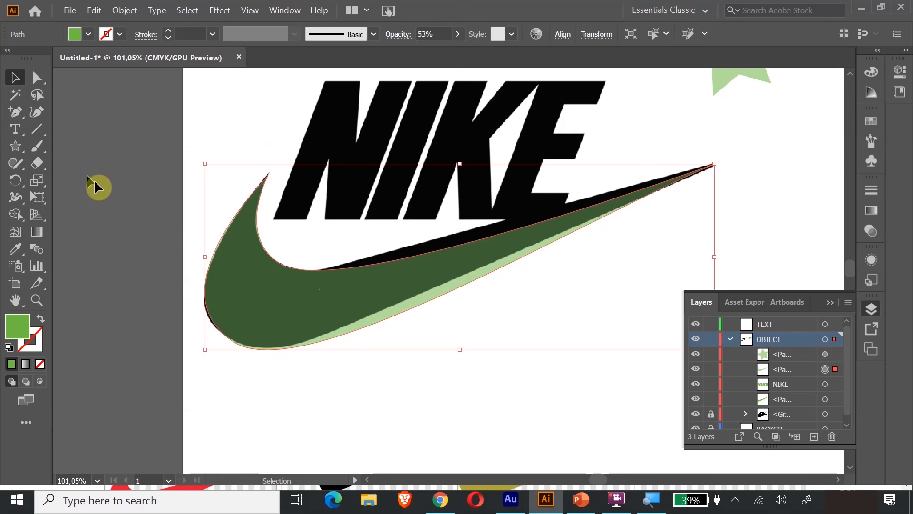
{"action": "left_click", "coordinate": [16, 112]}
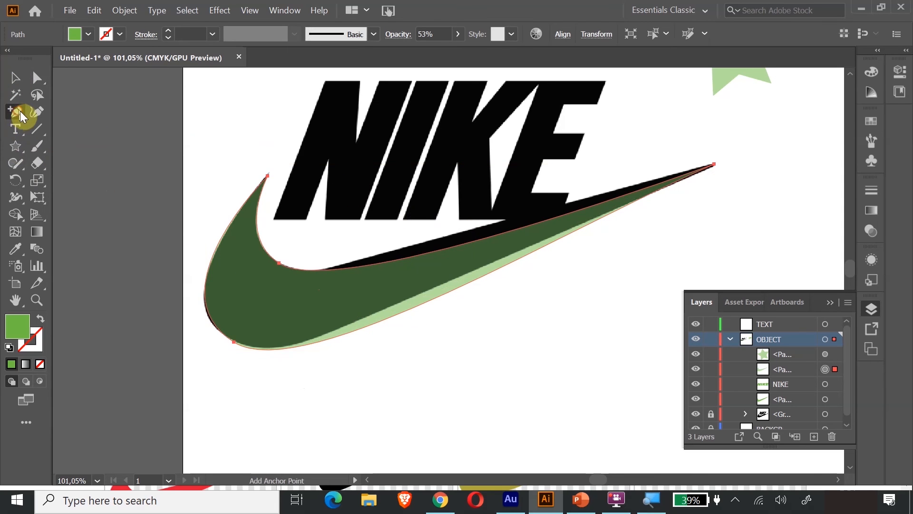
{"action": "left_click", "coordinate": [490, 236]}
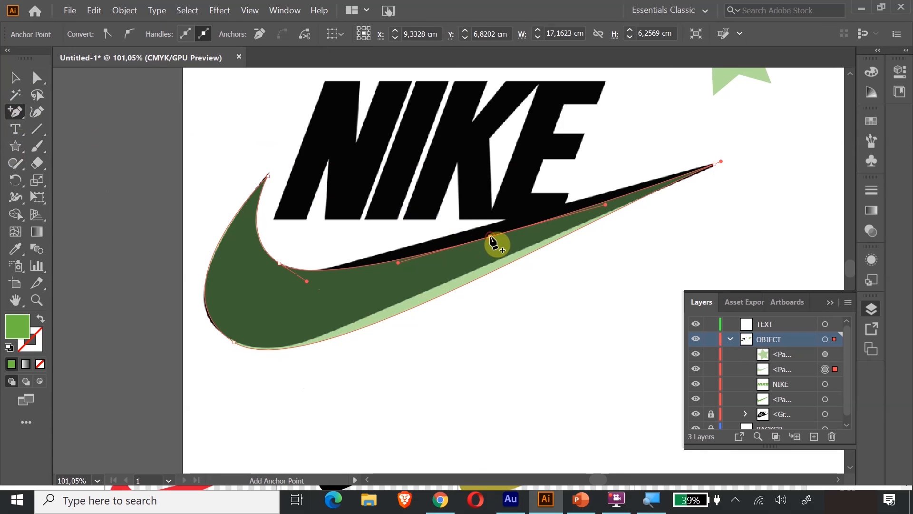
{"action": "left_click", "coordinate": [502, 268]}
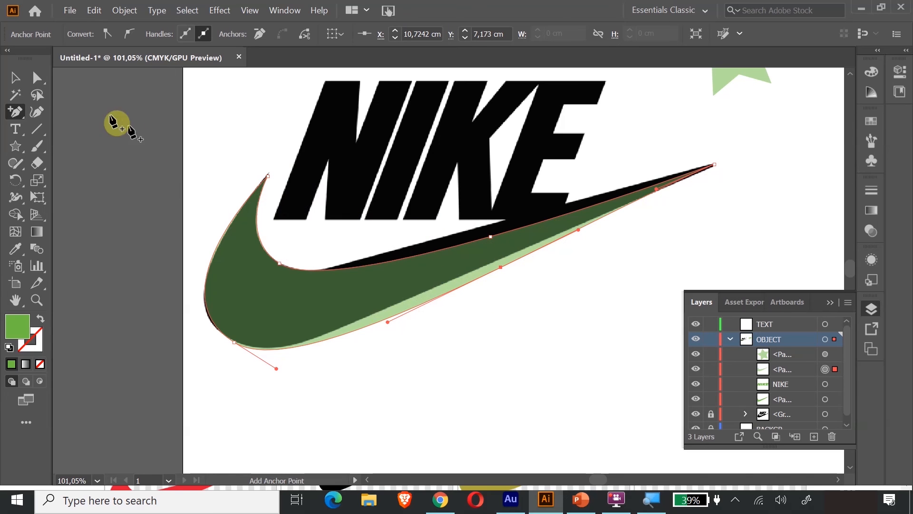
Move the new upper-edge anchor onto the reference's upper edge, at about X 10.37 cm, Y 6.14 cm
{"action": "left_click", "coordinate": [37, 78]}
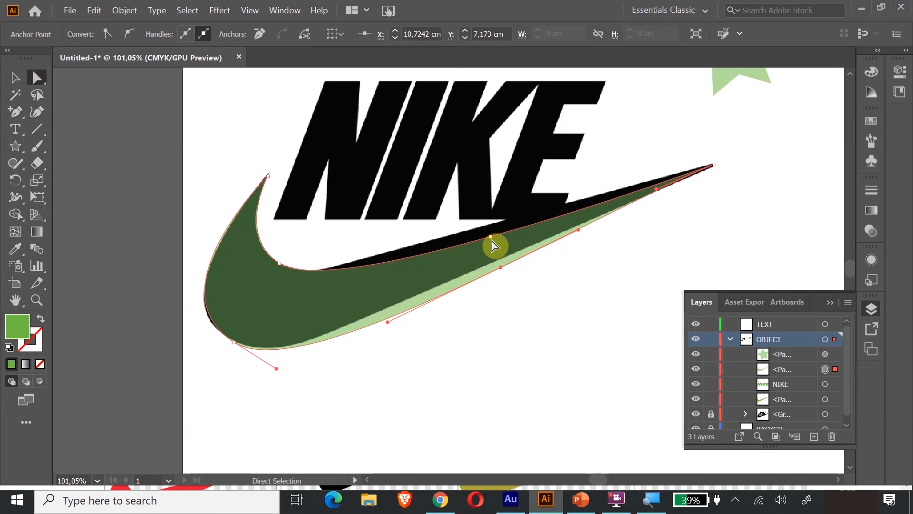
{"action": "left_click_drag", "start_coordinate": [492, 239], "coordinate": [484, 227]}
{"action": "mouse_move", "coordinate": [484, 227]}
{"action": "left_mouse_down"}
{"action": "mouse_move", "coordinate": [475, 234]}
{"action": "mouse_move", "coordinate": [491, 238]}
{"action": "mouse_move", "coordinate": [479, 225]}
{"action": "left_mouse_up"}
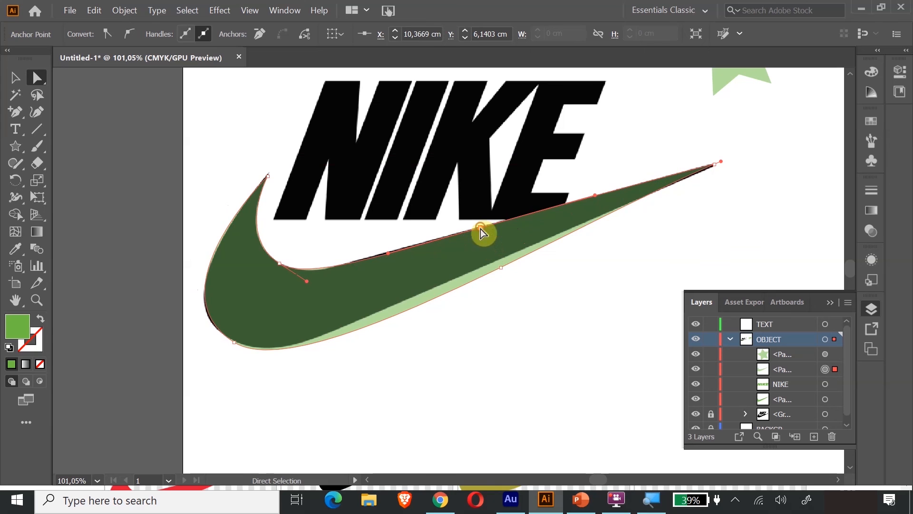
Move the new lower-edge anchor to about X 10.53 cm, Y 6.95 cm, and raise its inner handle slightly to follow the reference
{"action": "left_click", "coordinate": [501, 264]}
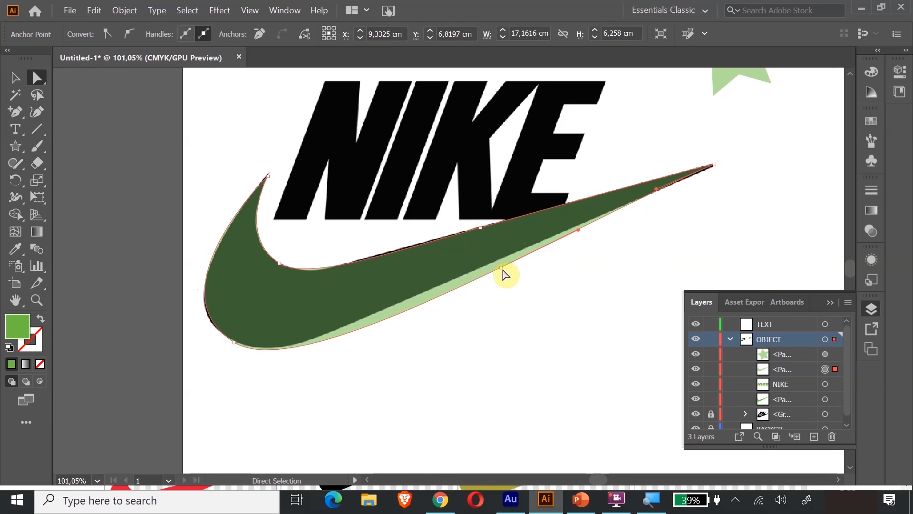
{"action": "left_click_drag", "start_coordinate": [500, 265], "coordinate": [494, 258]}
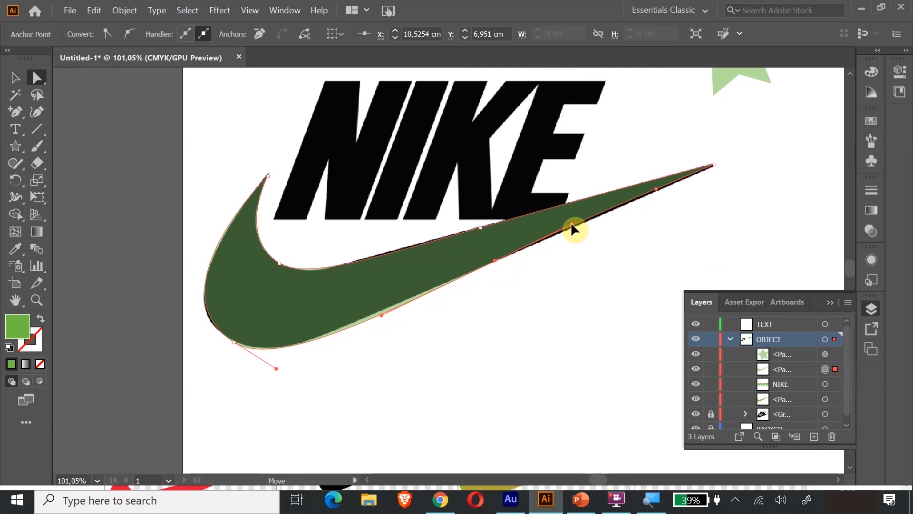
{"action": "left_click_drag", "start_coordinate": [379, 312], "coordinate": [380, 308]}
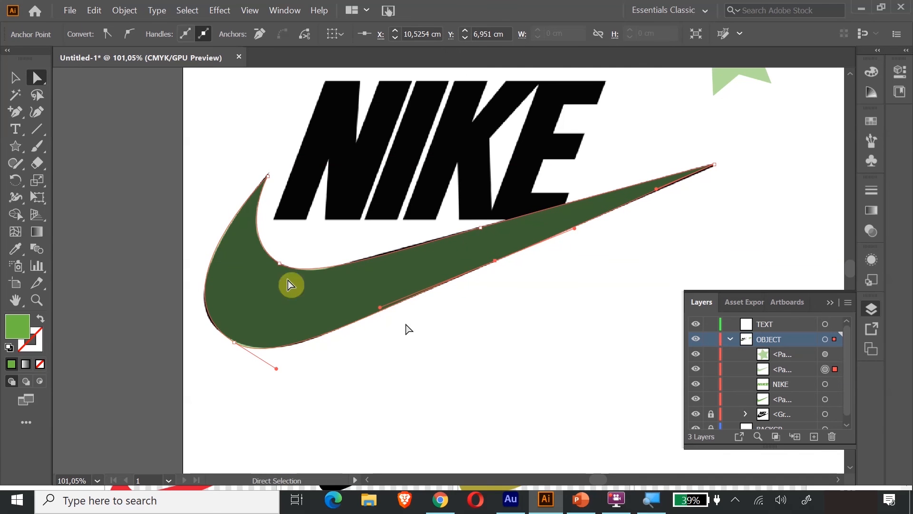
{"action": "left_click", "coordinate": [15, 78]}
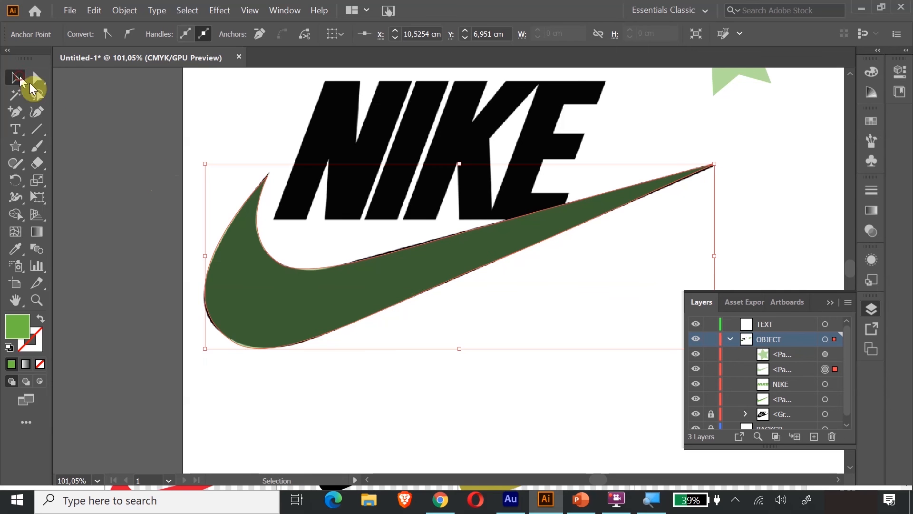
{"action": "left_click", "coordinate": [251, 98]}
Set the swoosh's opacity to 100%
{"action": "left_click", "coordinate": [261, 310]}
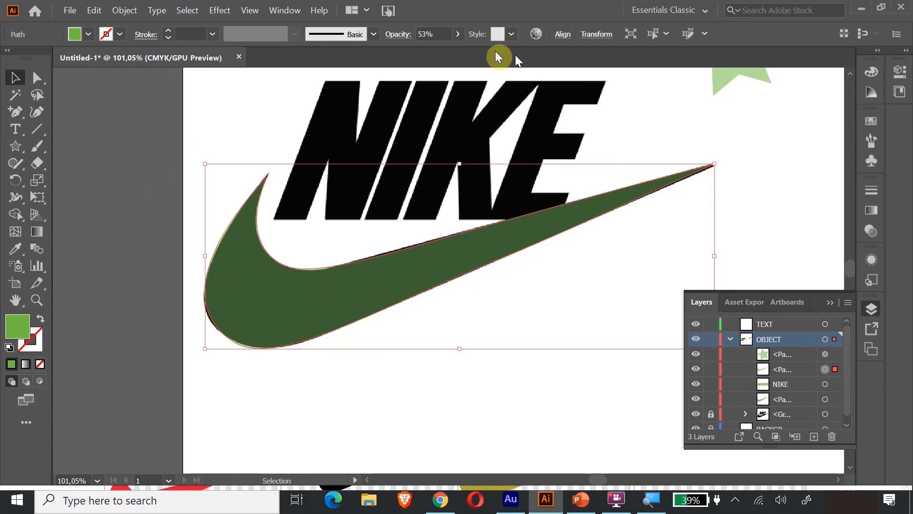
{"action": "left_click", "coordinate": [458, 34]}
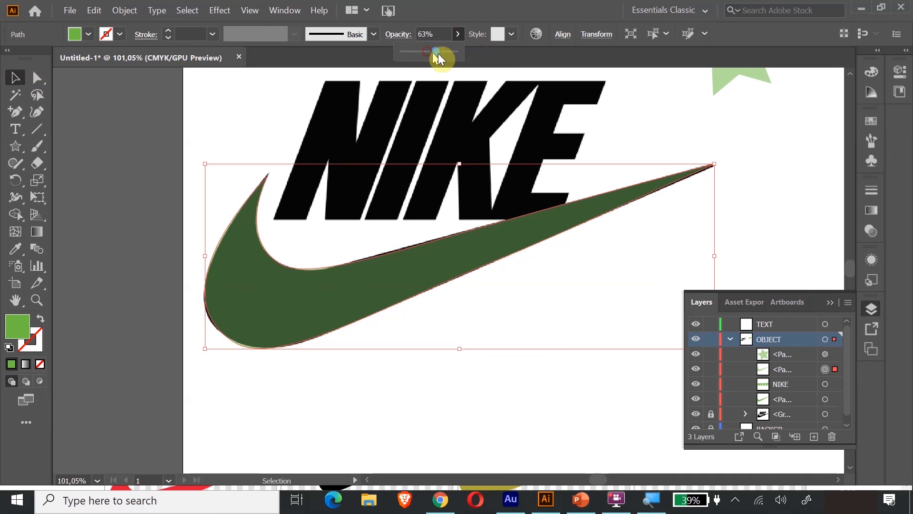
{"action": "left_click_drag", "start_coordinate": [432, 52], "coordinate": [506, 78]}
{"action": "left_click", "coordinate": [495, 417]}
{"action": "scroll", "coordinate": [494, 416], "scroll_direction": "down", "scroll_amount": 2}
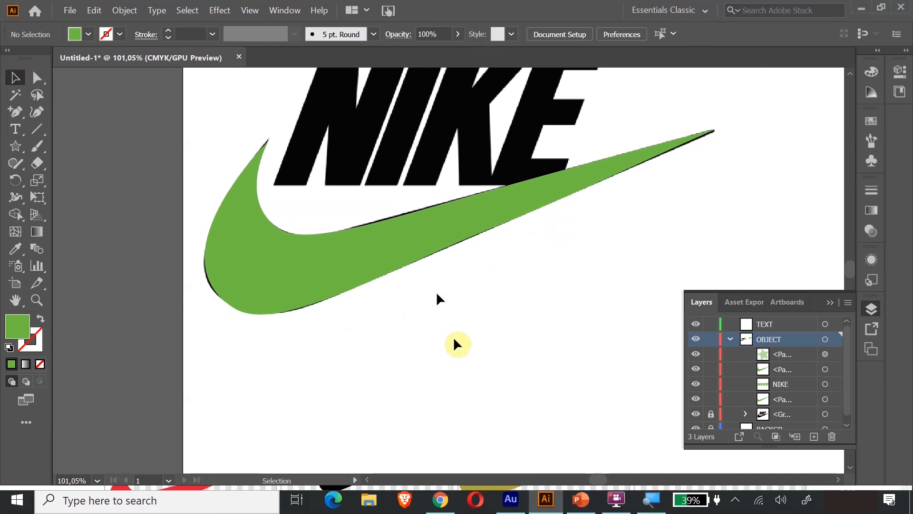
{"action": "scroll", "coordinate": [489, 380], "scroll_direction": "up", "scroll_amount": 5}
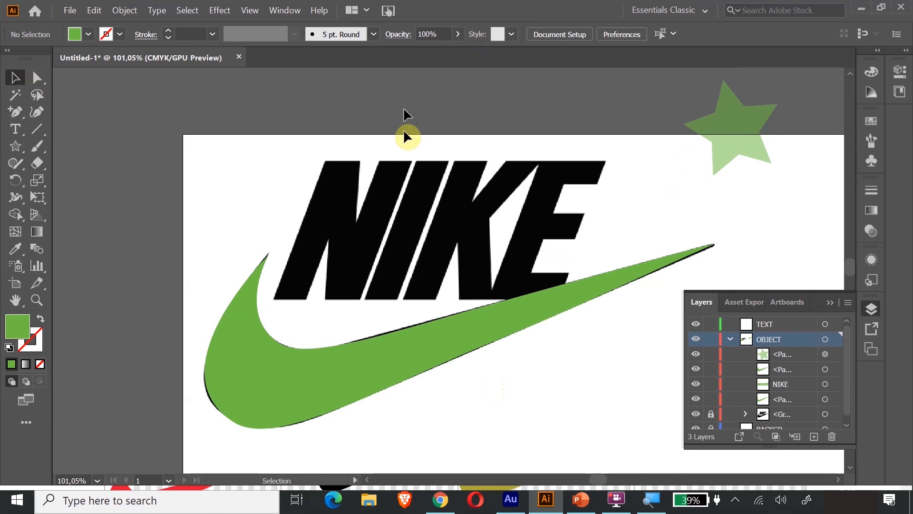
{"action": "scroll", "coordinate": [135, 174], "scroll_direction": "down", "scroll_amount": 2}
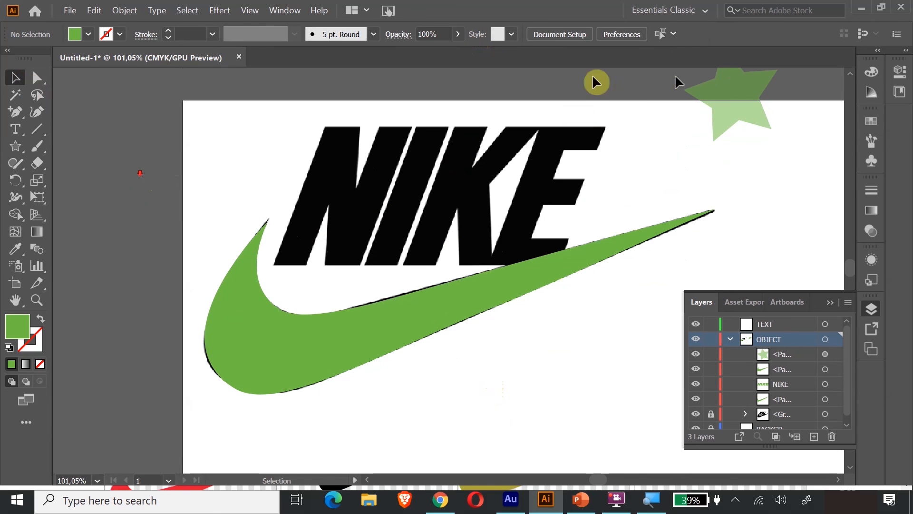
Place a new point text object in the empty area below the swoosh
{"action": "left_click", "coordinate": [20, 132]}
{"action": "scroll", "coordinate": [388, 306], "scroll_direction": "down", "scroll_amount": 6}
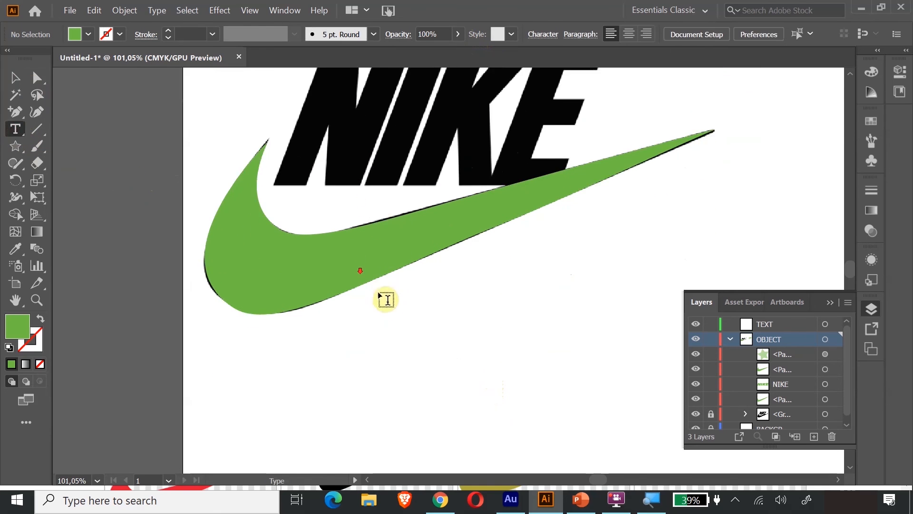
{"action": "left_click", "coordinate": [386, 306]}
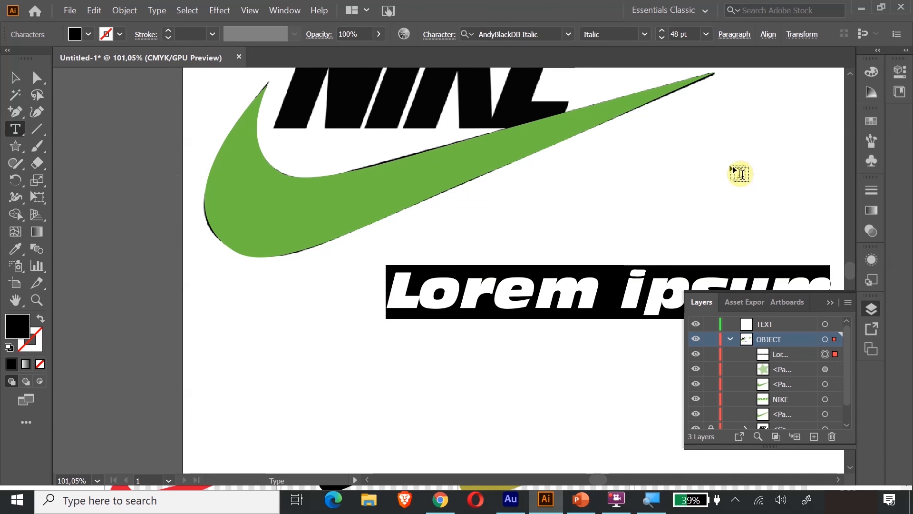
Set the placeholder text's font to Arial with the Bold style
{"action": "left_click", "coordinate": [567, 38]}
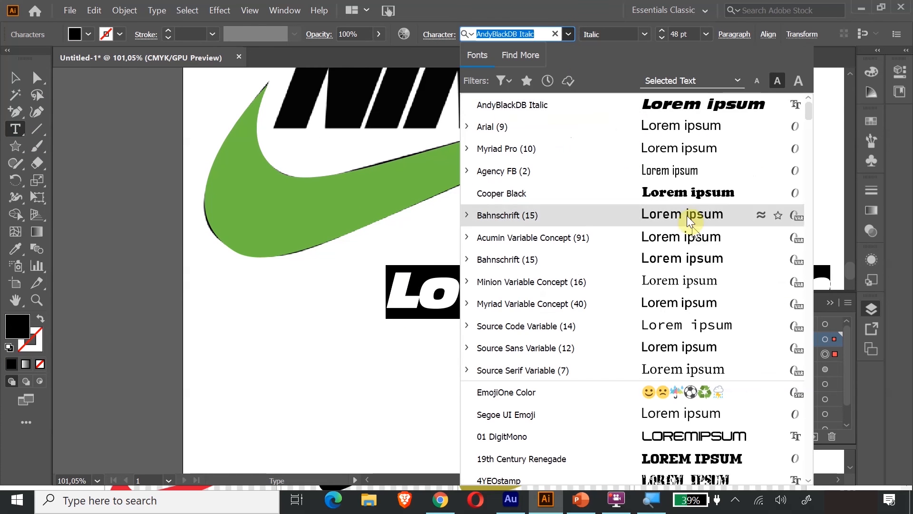
{"action": "scroll", "coordinate": [694, 238], "scroll_direction": "down", "scroll_amount": 5}
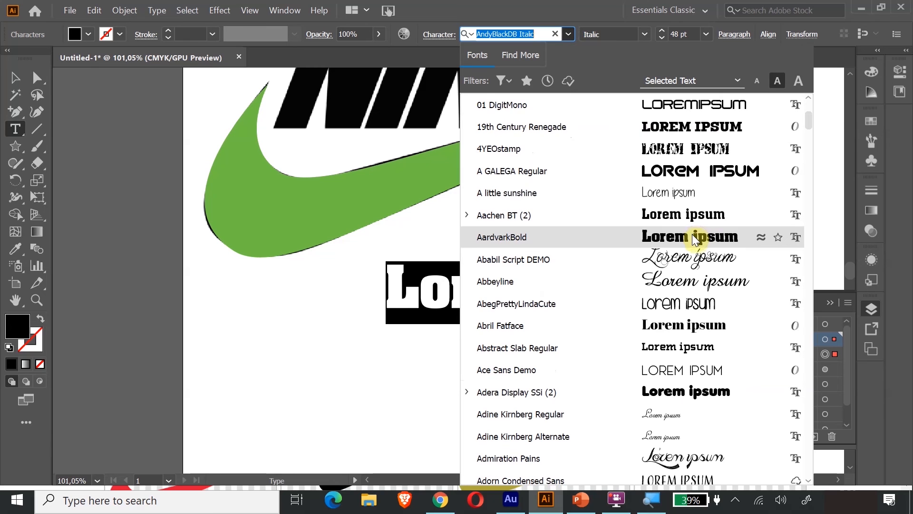
{"action": "scroll", "coordinate": [694, 238], "scroll_direction": "down", "scroll_amount": 7}
{"action": "scroll", "coordinate": [697, 259], "scroll_direction": "down", "scroll_amount": 3}
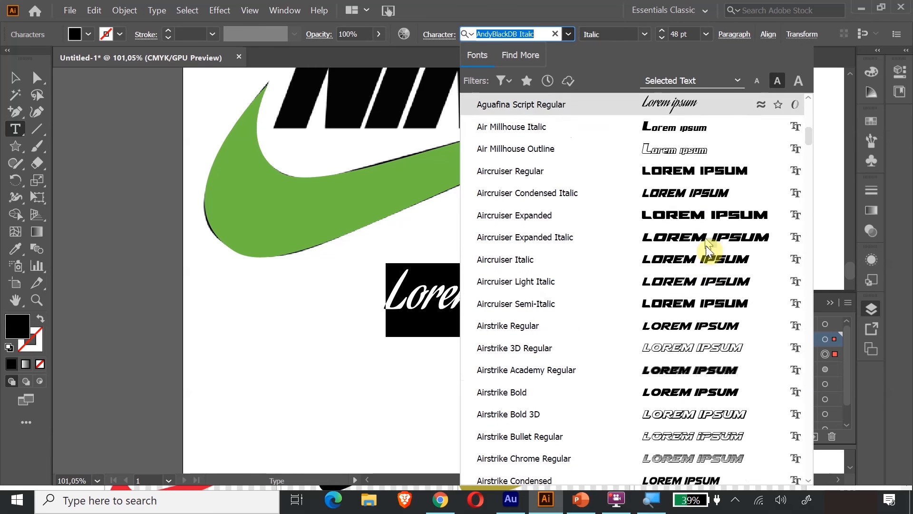
{"action": "scroll", "coordinate": [661, 171], "scroll_direction": "up", "scroll_amount": 12}
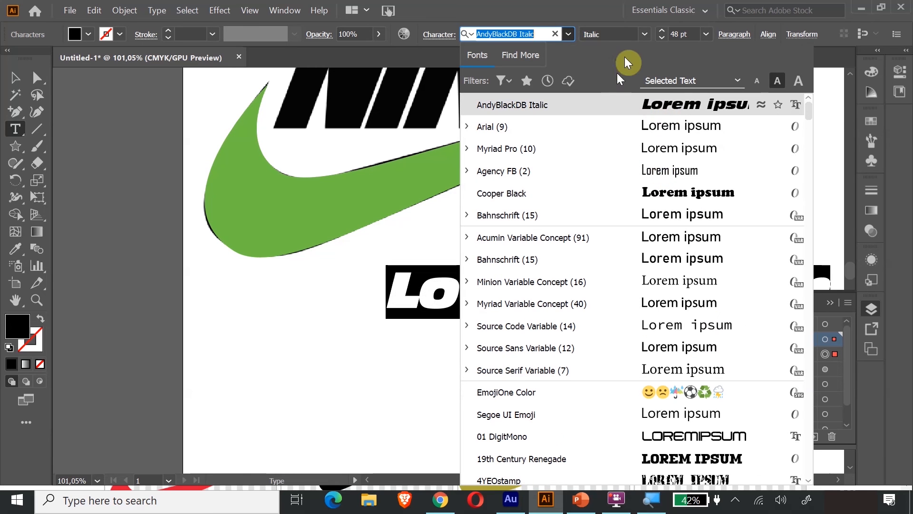
{"action": "left_click", "coordinate": [653, 129]}
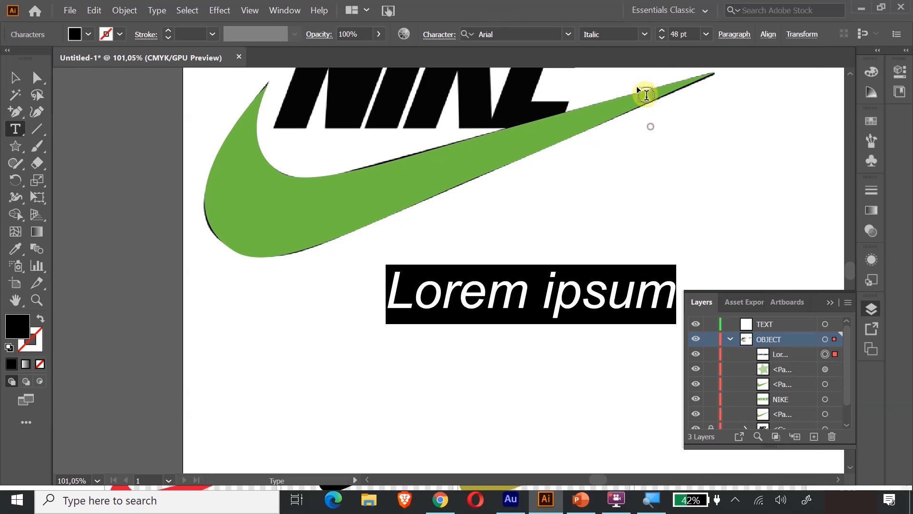
{"action": "left_click", "coordinate": [644, 35]}
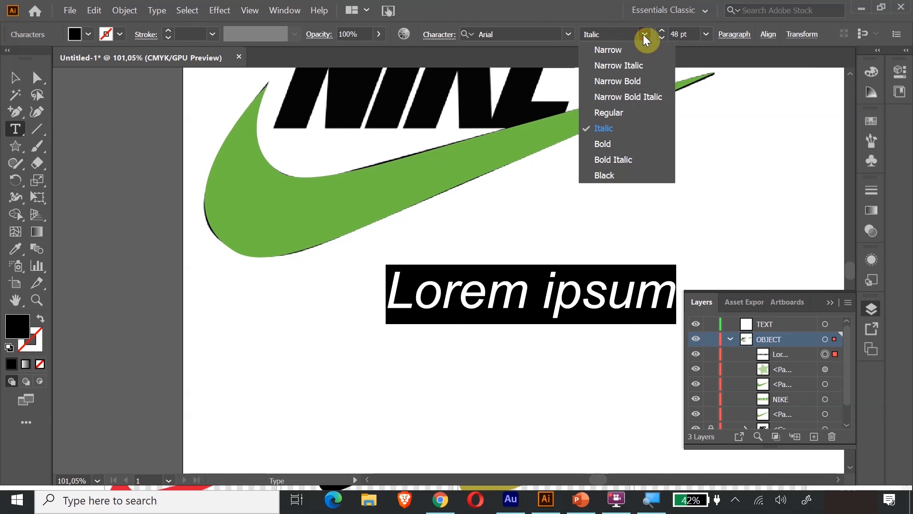
{"action": "left_click", "coordinate": [619, 143]}
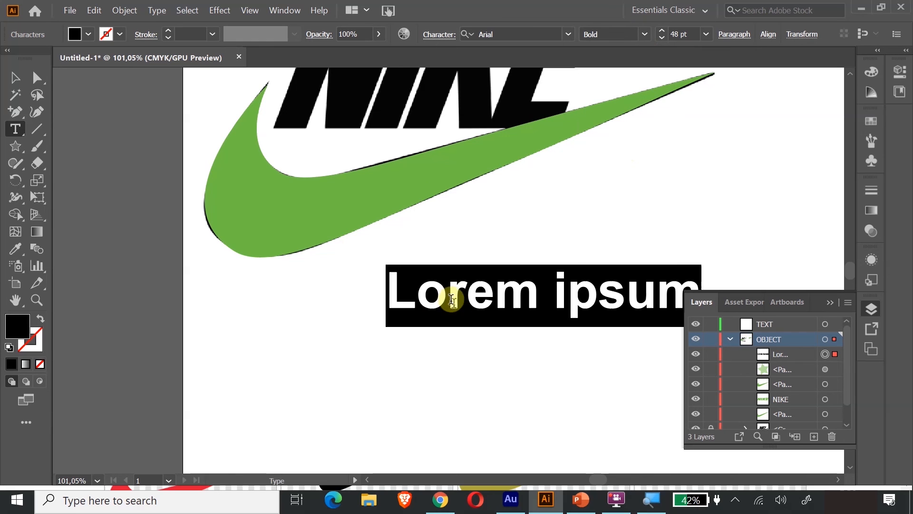
Replace the placeholder text with "NIKE"
{"action": "left_click", "coordinate": [392, 318]}
{"action": "left_click_drag", "start_coordinate": [383, 285], "coordinate": [750, 297]}
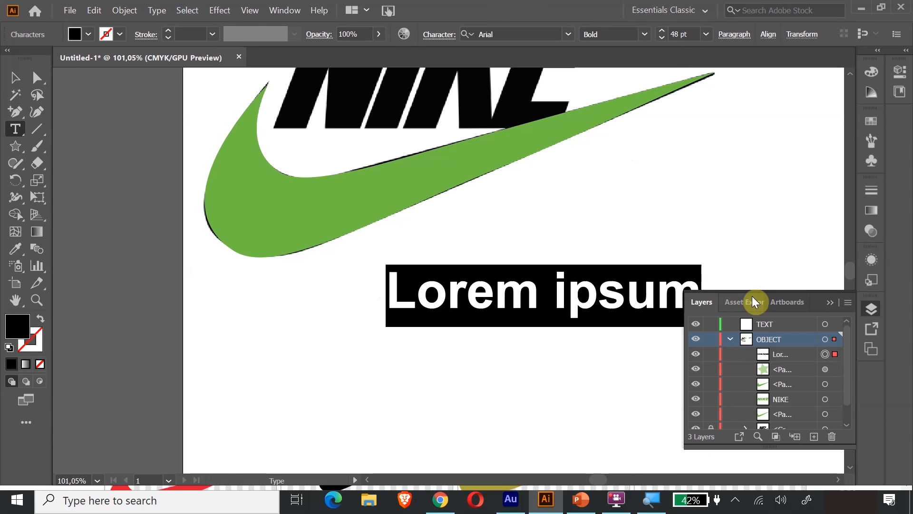
{"action": "type", "text": "NIKE"}
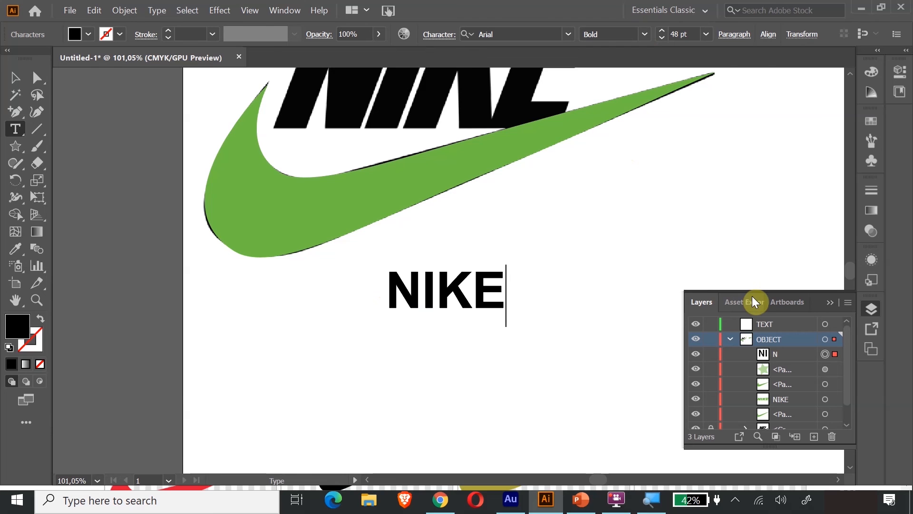
Move the new NIKE text over the reference lettering's lower-left corner and colour it with the swoosh's green using the Eyedropper
{"action": "scroll", "coordinate": [666, 223], "scroll_direction": "up", "scroll_amount": 3}
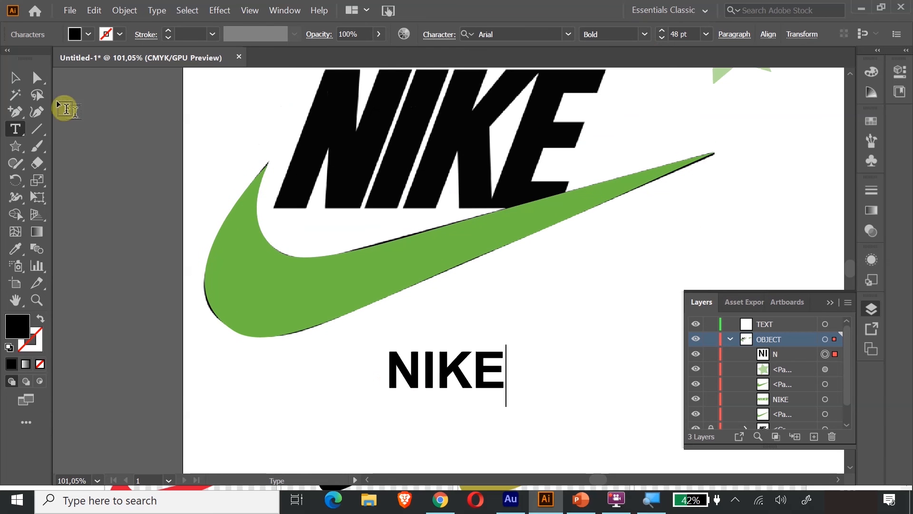
{"action": "left_click", "coordinate": [15, 77]}
{"action": "left_click_drag", "start_coordinate": [399, 353], "coordinate": [311, 196]}
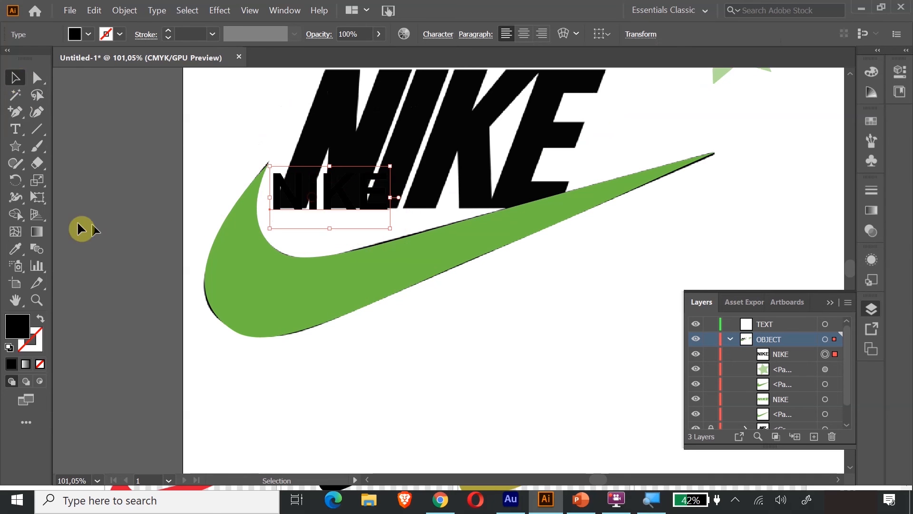
{"action": "left_click", "coordinate": [14, 248]}
{"action": "left_click", "coordinate": [253, 283]}
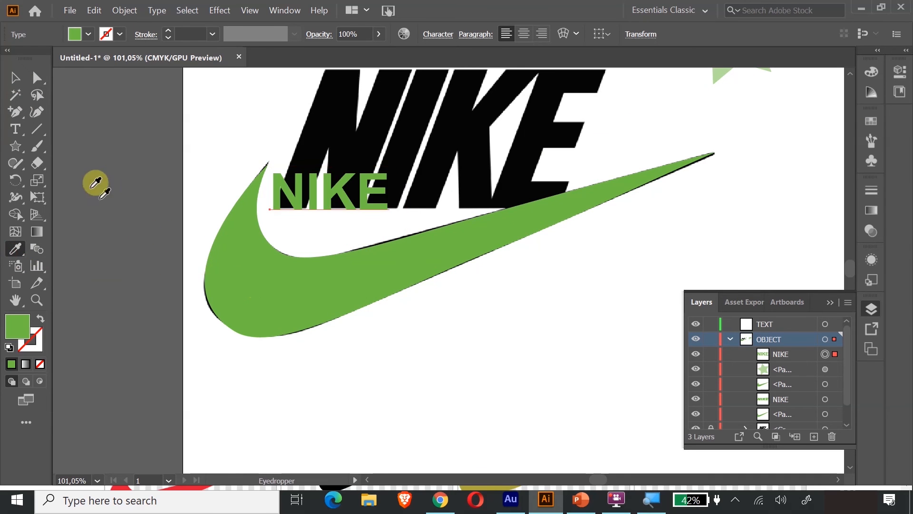
Enlarge the NIKE text to the reference lettering's height with Free Transform, and align its lower-left corner with the reference N
{"action": "left_click", "coordinate": [15, 78]}
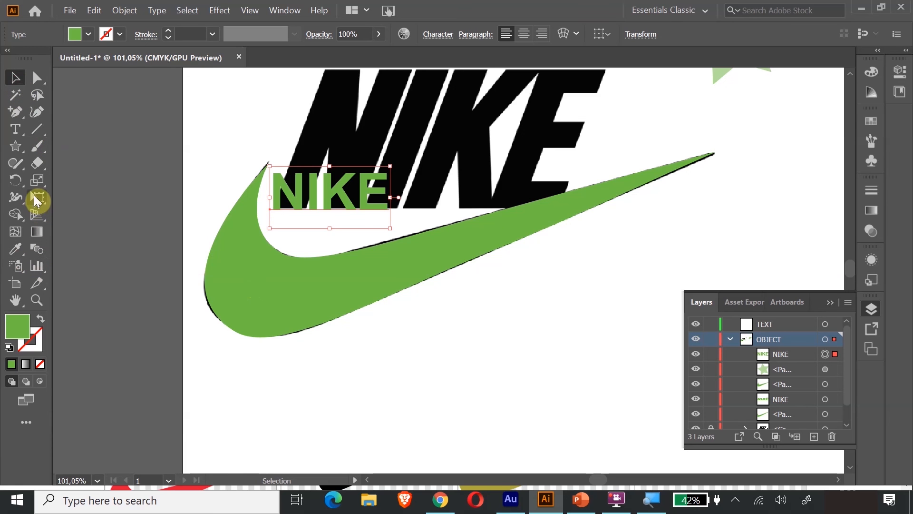
{"action": "left_click", "coordinate": [37, 197]}
{"action": "scroll", "coordinate": [360, 216], "scroll_direction": "up", "scroll_amount": 2}
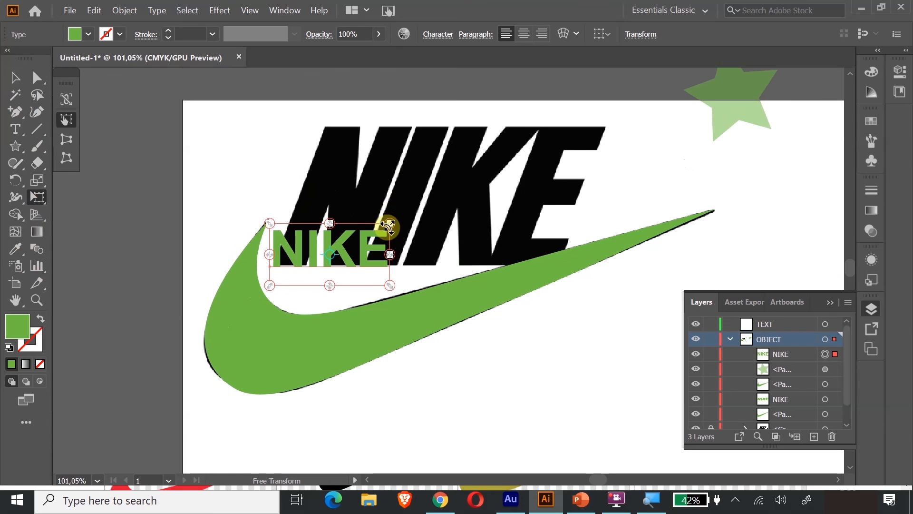
{"action": "left_click_drag", "start_coordinate": [388, 224], "coordinate": [615, 107]}
{"action": "left_click_drag", "start_coordinate": [271, 284], "coordinate": [186, 358]}
{"action": "left_click_drag", "start_coordinate": [617, 107], "coordinate": [630, 99]}
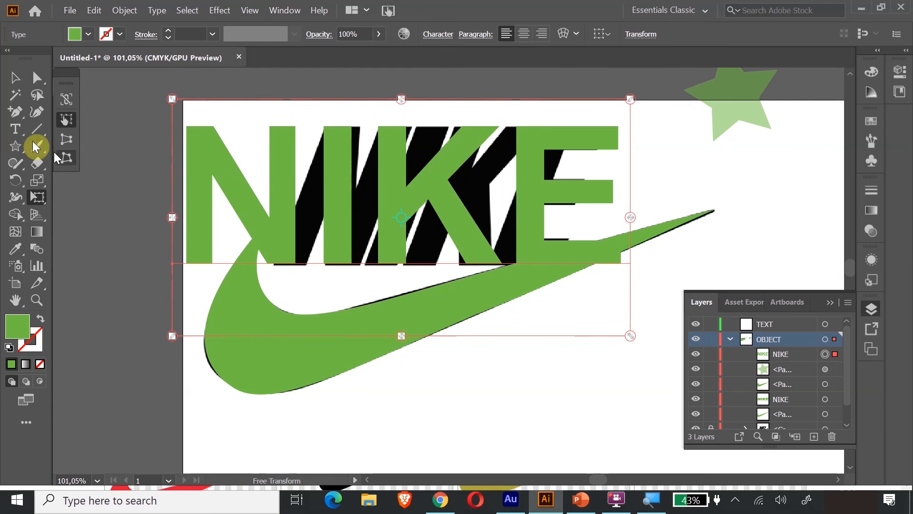
{"action": "left_click", "coordinate": [18, 79]}
{"action": "left_click_drag", "start_coordinate": [238, 187], "coordinate": [325, 193]}
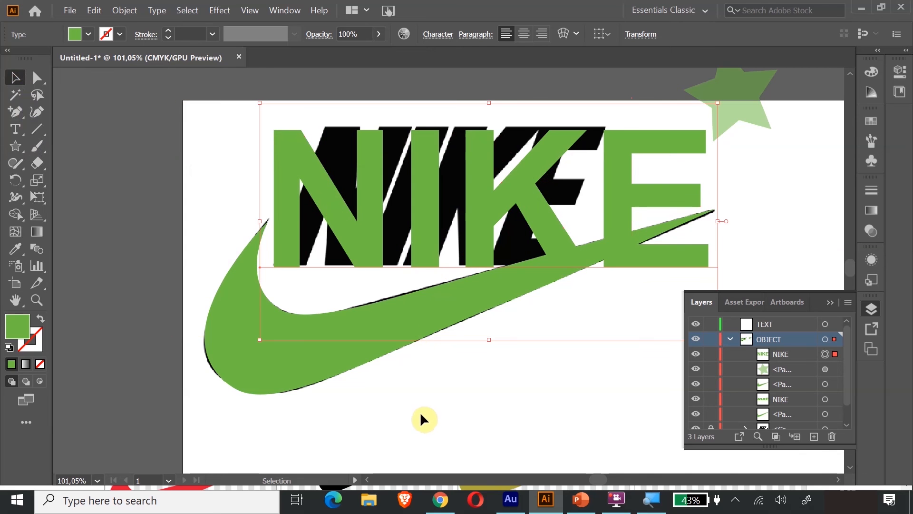
Fine-tune the NIKE text with Free Transform to match the reference lettering's top edge, and shift its left edge onto the reference N's lower-left corner
{"action": "left_click", "coordinate": [37, 202]}
{"action": "left_click_drag", "start_coordinate": [259, 102], "coordinate": [253, 100]}
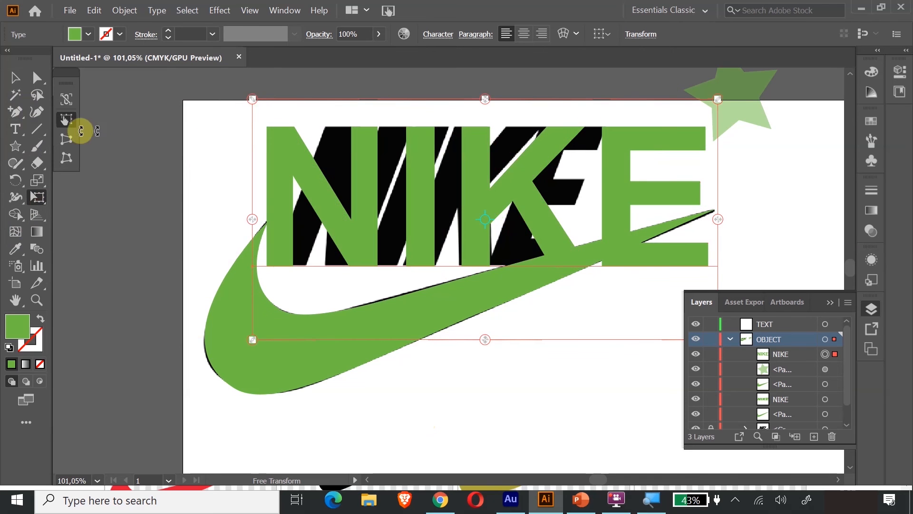
{"action": "left_click_drag", "start_coordinate": [303, 168], "coordinate": [332, 184]}
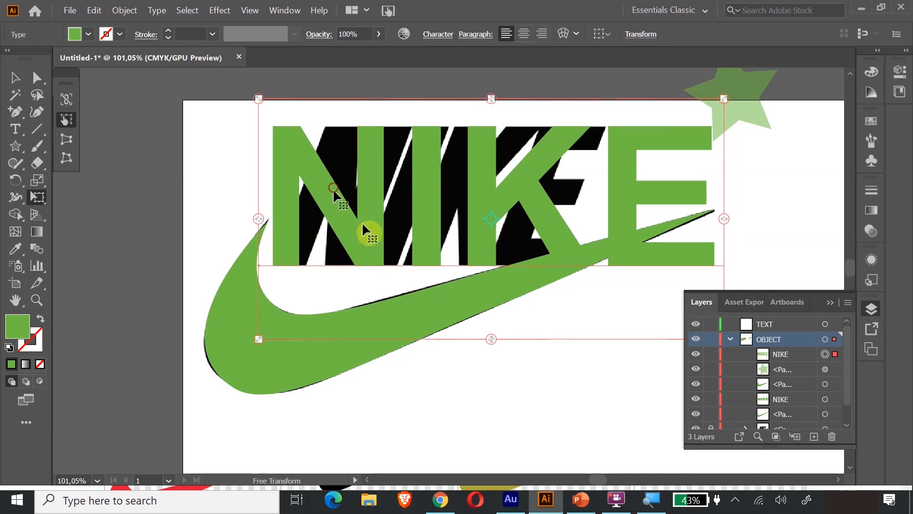
Convert the green NIKE text to outlines and deselect it
{"action": "right_click", "coordinate": [360, 239]}
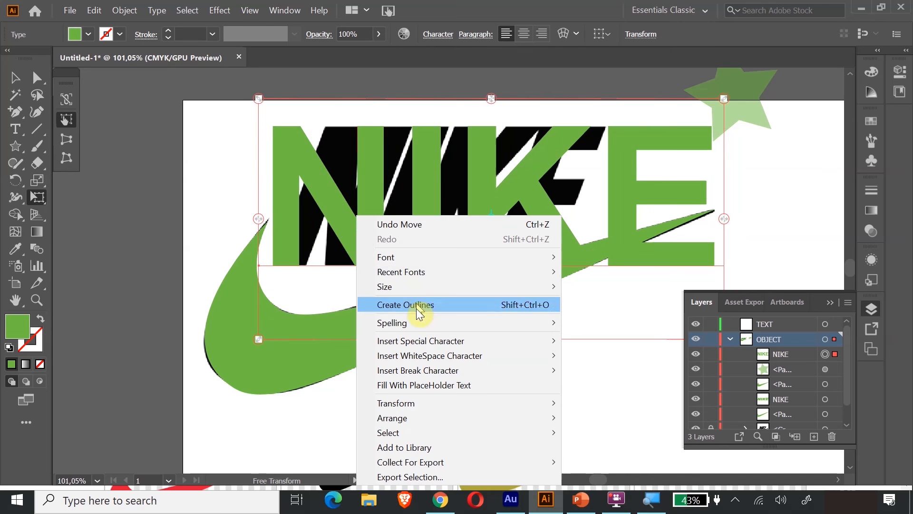
{"action": "left_click", "coordinate": [428, 305]}
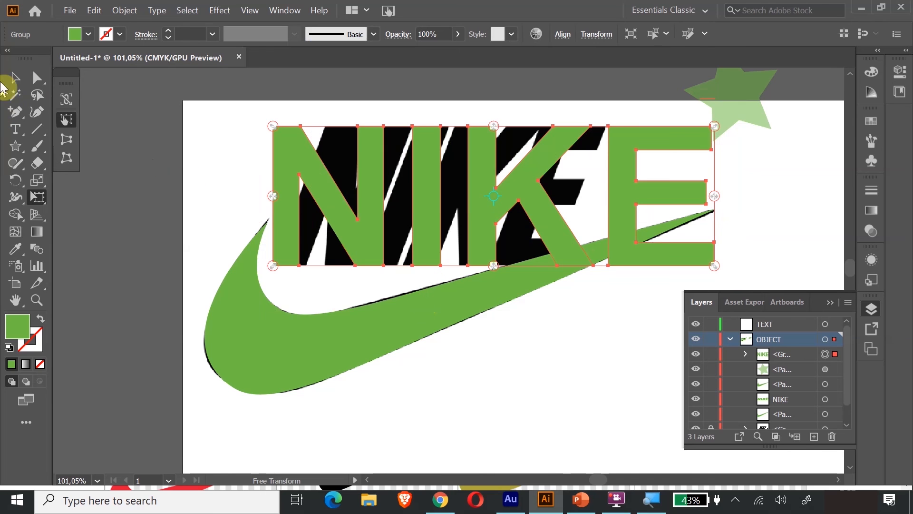
{"action": "left_click", "coordinate": [16, 78]}
{"action": "left_click", "coordinate": [148, 123]}
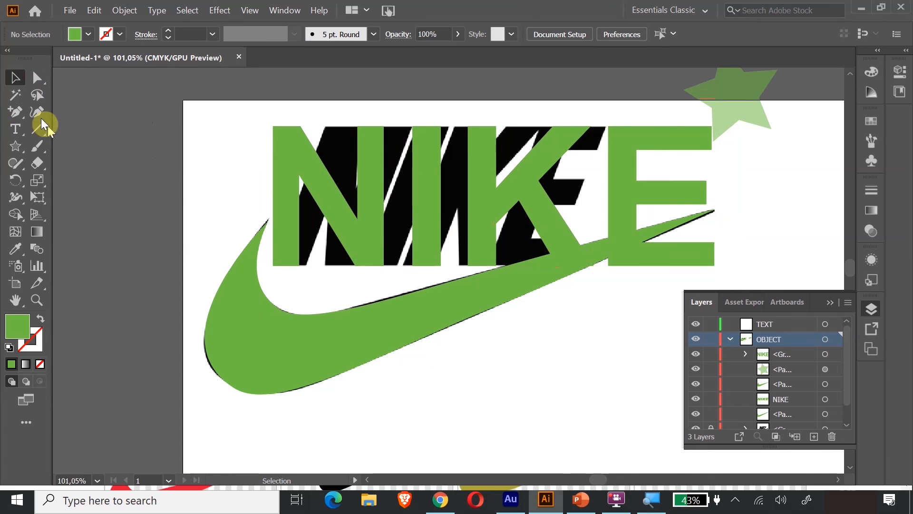
Shear the outlined NIKE lettering to the right to match the slant of the reference letters
{"action": "left_click", "coordinate": [376, 236]}
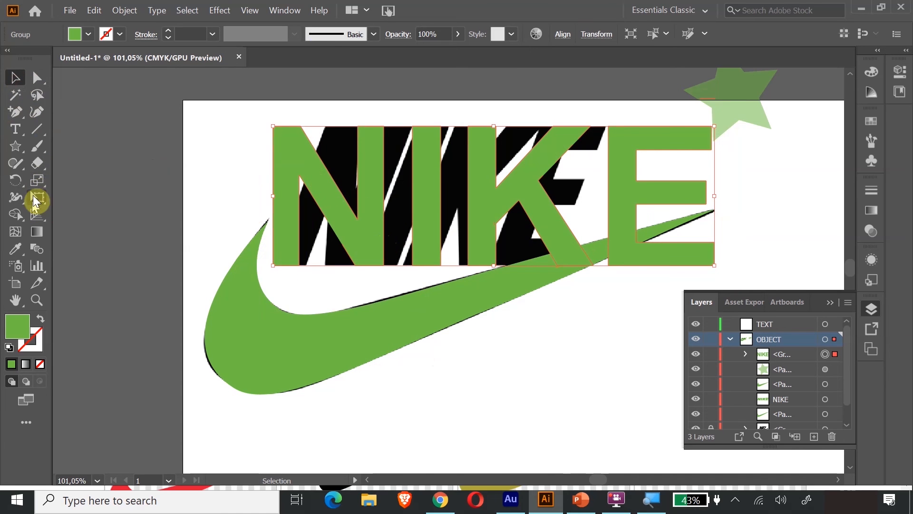
{"action": "left_click_drag", "start_coordinate": [39, 187], "coordinate": [84, 199]}
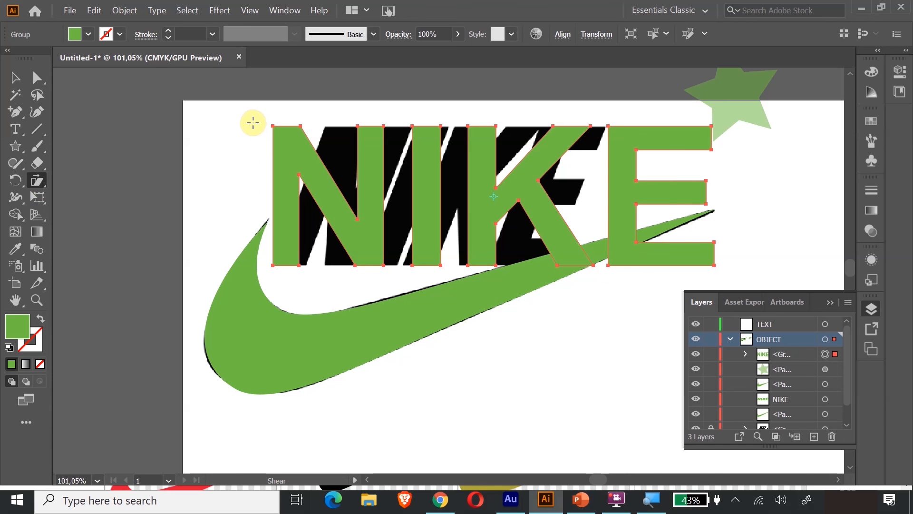
{"action": "left_click_drag", "start_coordinate": [238, 112], "coordinate": [269, 119]}
{"action": "left_click", "coordinate": [15, 77]}
{"action": "left_click", "coordinate": [161, 149]}
Move the slanted NIKE lettering down to the empty artboard area below the swoosh
{"action": "left_click", "coordinate": [409, 248]}
{"action": "left_click_drag", "start_coordinate": [405, 255], "coordinate": [400, 412]}
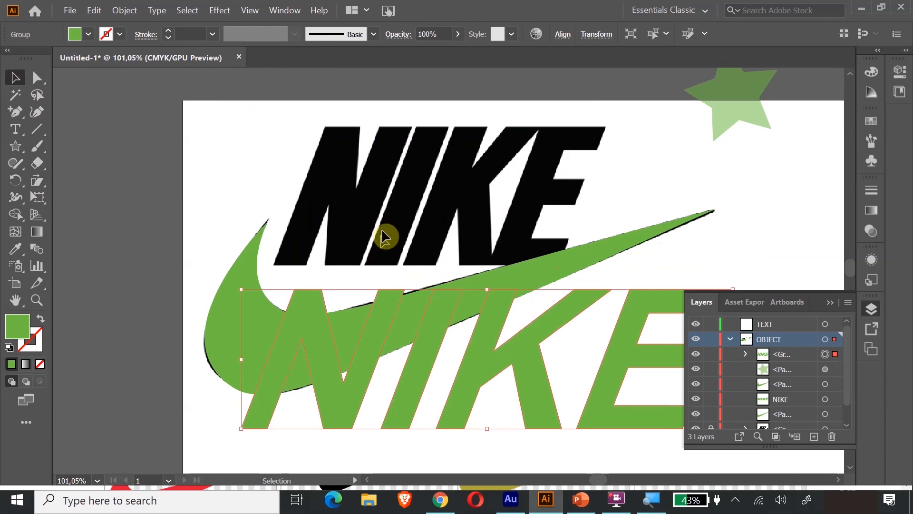
{"action": "scroll", "coordinate": [461, 316], "scroll_direction": "down", "scroll_amount": 5}
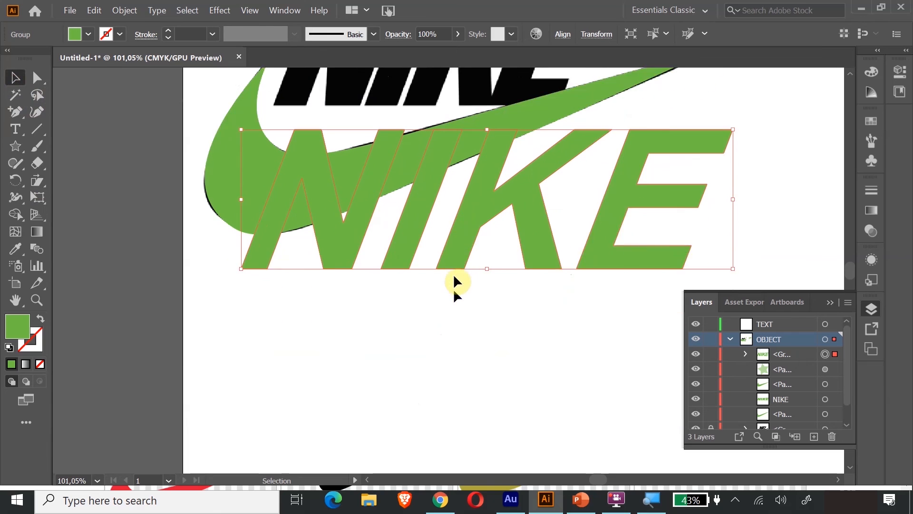
{"action": "left_click_drag", "start_coordinate": [454, 198], "coordinate": [394, 359]}
{"action": "left_click", "coordinate": [480, 176]}
Ungroup the NIKE lettering into separate letters
{"action": "left_click", "coordinate": [424, 281]}
{"action": "right_click", "coordinate": [428, 279]}
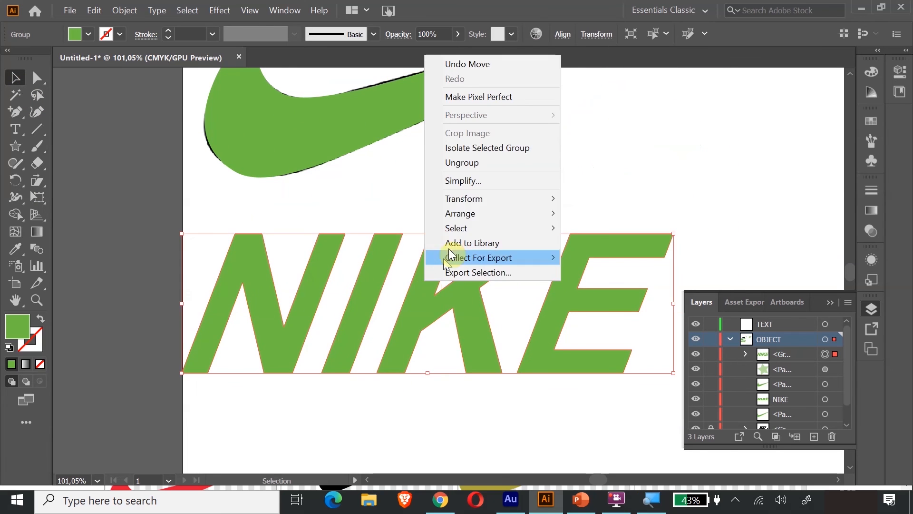
{"action": "left_click", "coordinate": [462, 164]}
{"action": "left_click", "coordinate": [550, 171]}
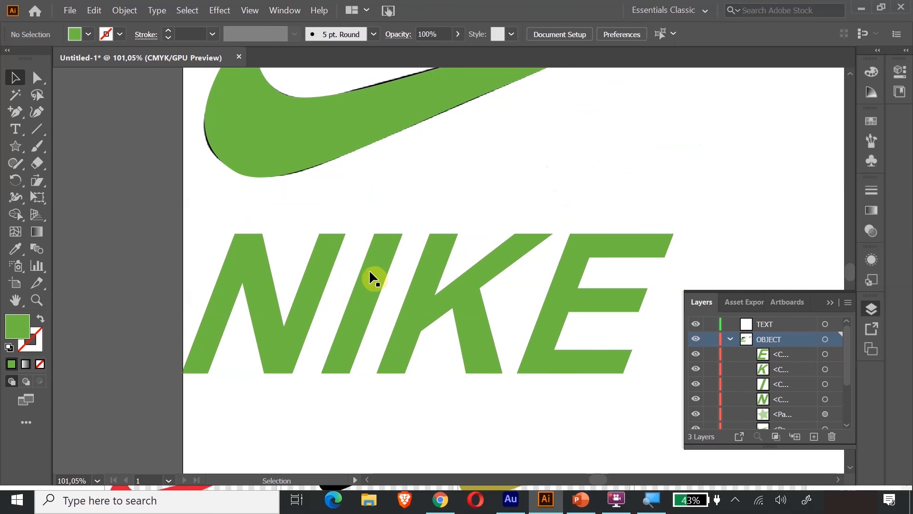
Nudge the letter I left until only a narrow gap separates it from the N
{"action": "left_click", "coordinate": [374, 274]}
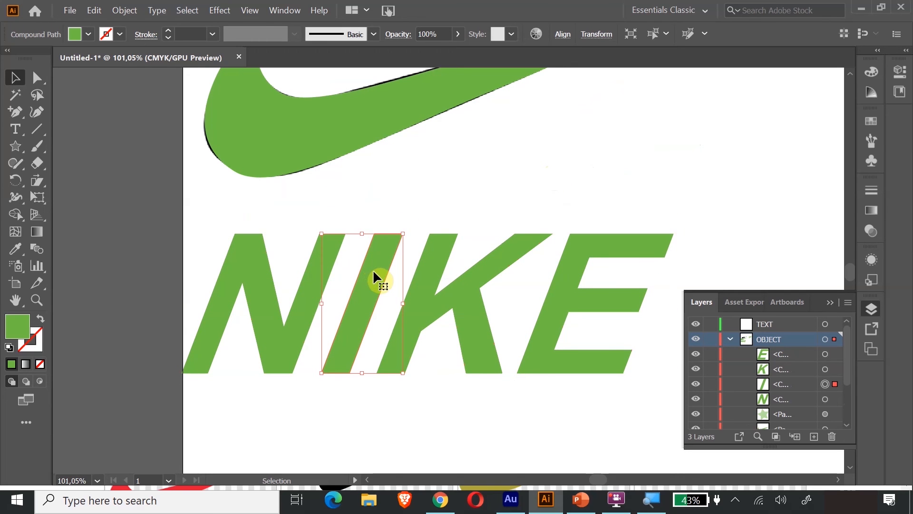
{"action": "key", "text": "Left"}
{"action": "key", "text": "Left"}
{"action": "key", "text": "Left"}
{"action": "key", "text": "Left"}
{"action": "key", "text": "Left"}
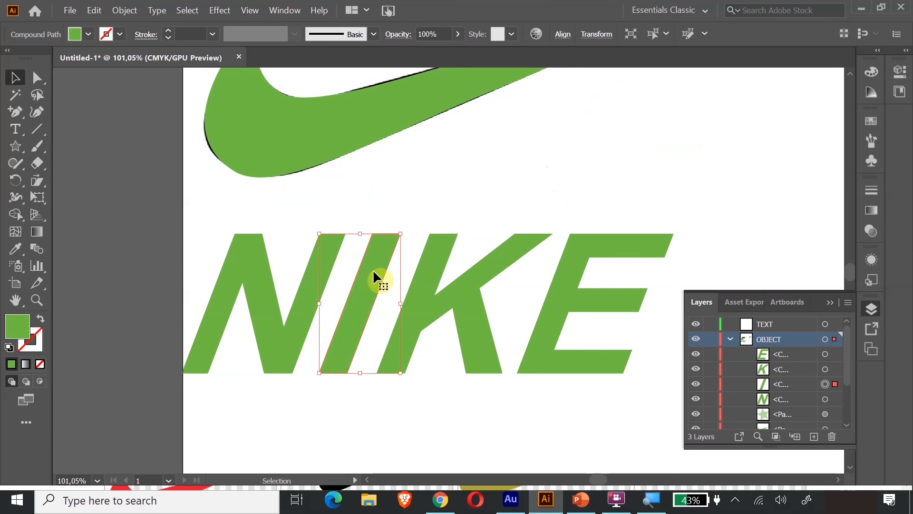
{"action": "key", "text": "Left"}
{"action": "key", "text": "Left"}
{"action": "key", "text": "Left"}
{"action": "key", "text": "Left"}
{"action": "key", "text": "Left"}
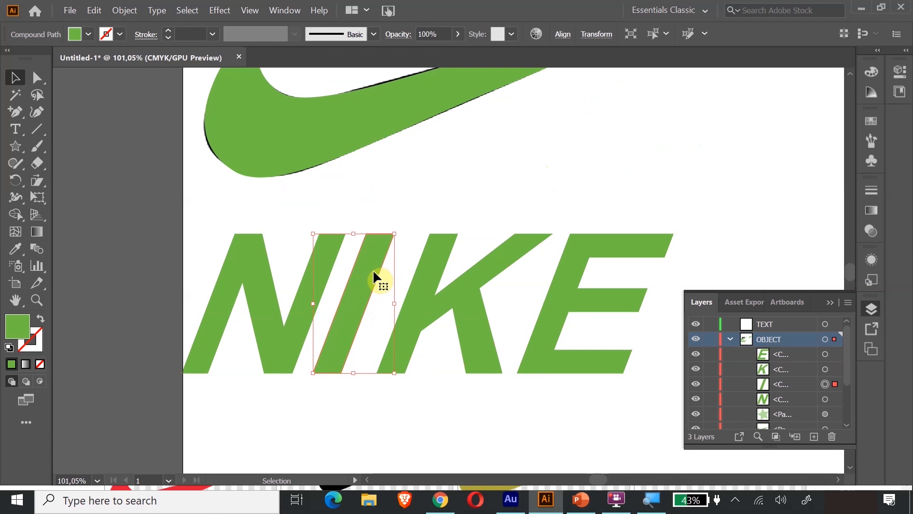
{"action": "key", "text": "Left"}
{"action": "key", "text": "Left"}
{"action": "key", "text": "Left"}
{"action": "key", "text": "Left"}
{"action": "key", "text": "Left"}
{"action": "key", "text": "Left"}
{"action": "key", "text": "Left"}
{"action": "key", "text": "Left"}
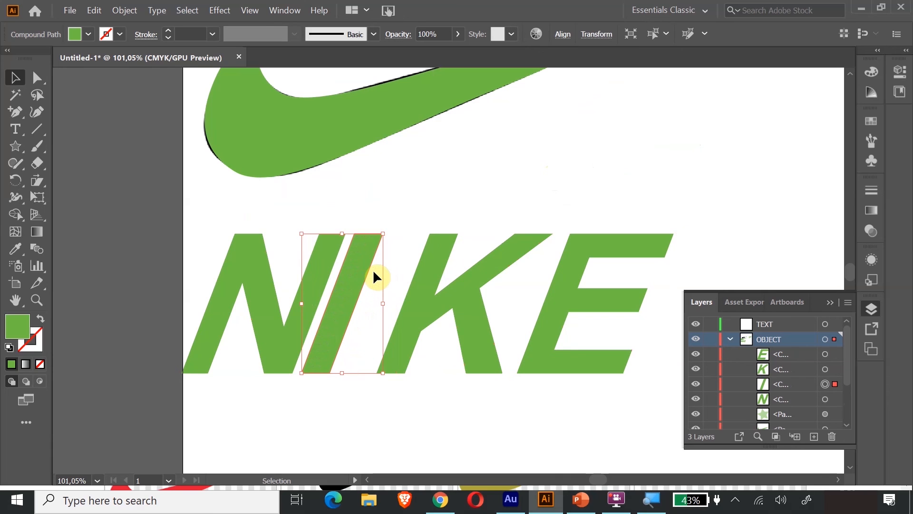
{"action": "left_click", "coordinate": [433, 172]}
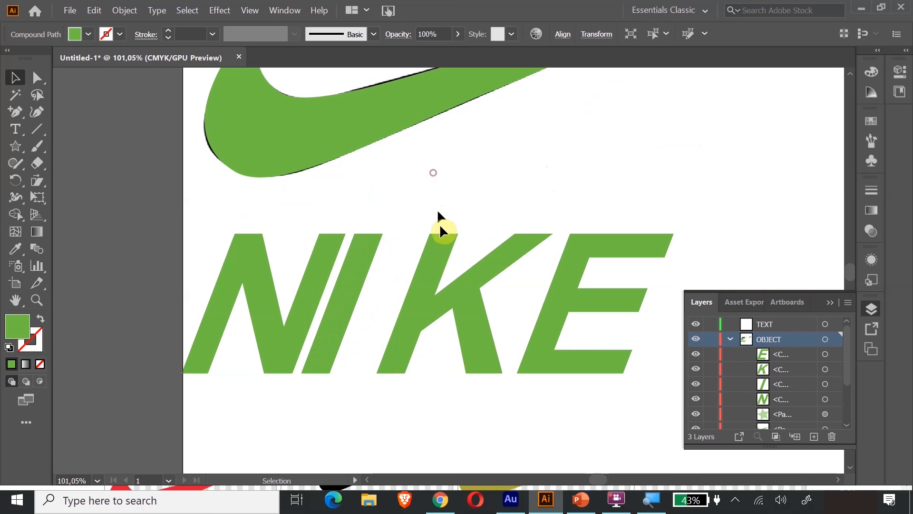
Nudge the letter K left until its gap to the I matches the one between N and I
{"action": "left_click", "coordinate": [437, 258]}
{"action": "key", "text": "Left"}
{"action": "key", "text": "Left"}
{"action": "key", "text": "Left"}
{"action": "key", "text": "Left"}
{"action": "key", "text": "Left"}
{"action": "key", "text": "Left"}
{"action": "key", "text": "Left"}
{"action": "key", "text": "Left"}
{"action": "key", "text": "Left"}
{"action": "key", "text": "Left"}
{"action": "key", "text": "Left"}
{"action": "key", "text": "Left"}
{"action": "key", "text": "Left"}
{"action": "key", "text": "Left"}
{"action": "key", "text": "Left"}
{"action": "key", "text": "Left"}
{"action": "key", "text": "Left"}
{"action": "key", "text": "Left"}
{"action": "key", "text": "Left"}
{"action": "key", "text": "Left"}
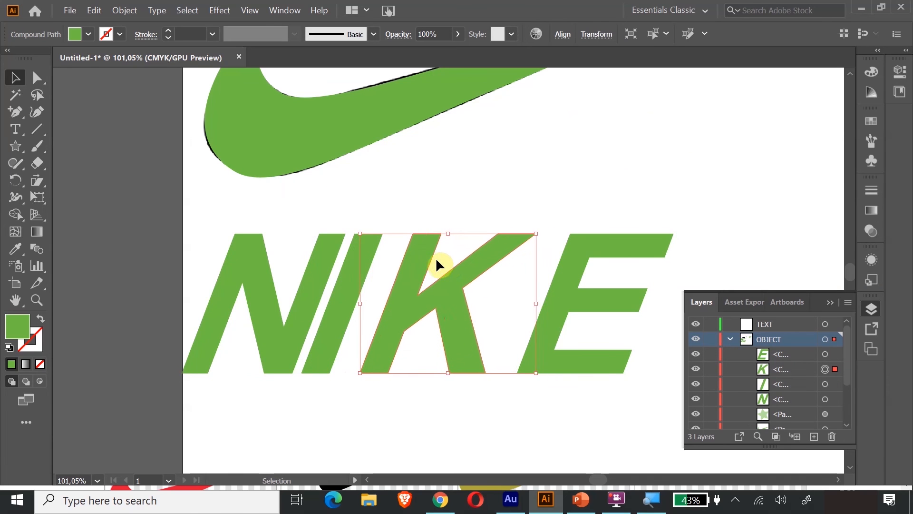
{"action": "key", "text": "Left"}
{"action": "key", "text": "Left"}
{"action": "key", "text": "Left"}
{"action": "key", "text": "Left"}
{"action": "key", "text": "Left"}
{"action": "key", "text": "Left"}
{"action": "key", "text": "Left"}
{"action": "key", "text": "Left"}
{"action": "key", "text": "Left"}
{"action": "key", "text": "Left"}
{"action": "key", "text": "Left"}
{"action": "key", "text": "Left"}
{"action": "key", "text": "Left"}
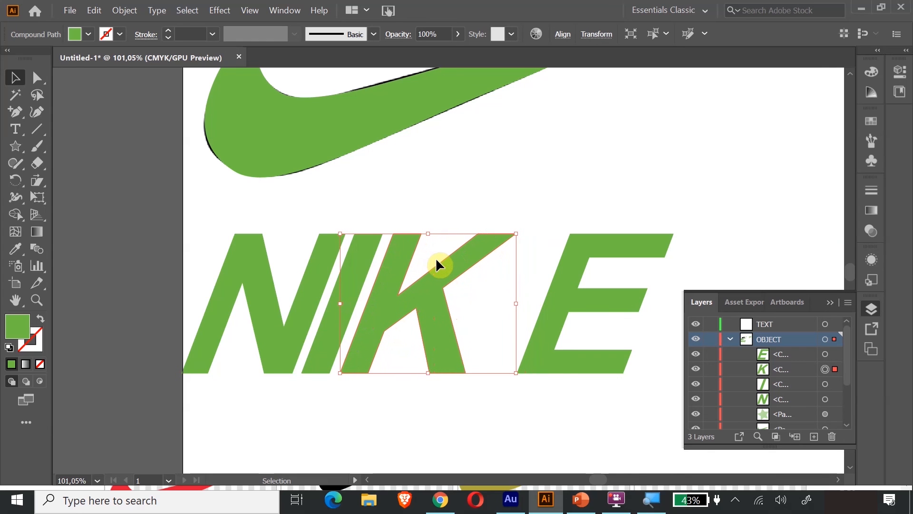
{"action": "left_click", "coordinate": [529, 173]}
Check the reference's K–E spacing and nudge the letter E left until it touches the K
{"action": "scroll", "coordinate": [509, 198], "scroll_direction": "up", "scroll_amount": 4}
{"action": "scroll", "coordinate": [508, 204], "scroll_direction": "up", "scroll_amount": 3}
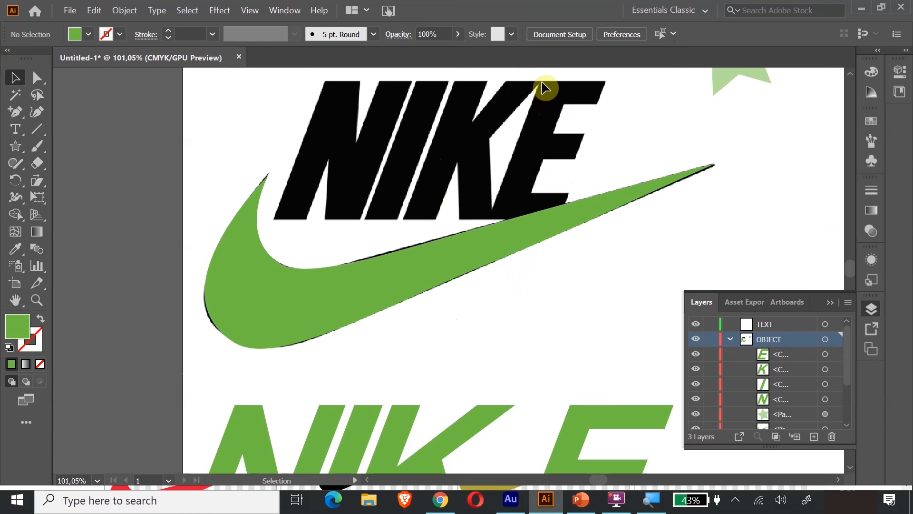
{"action": "scroll", "coordinate": [528, 227], "scroll_direction": "down", "scroll_amount": 9}
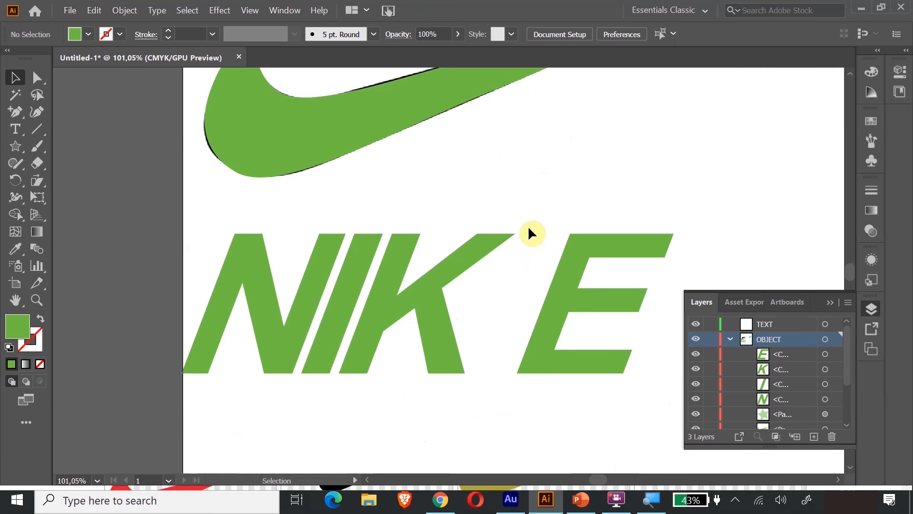
{"action": "left_click", "coordinate": [565, 215]}
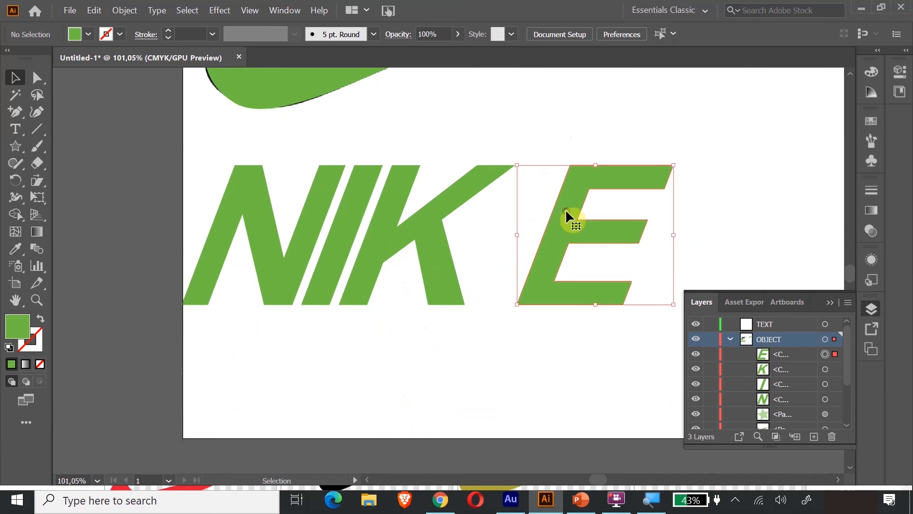
{"action": "key", "text": "Left"}
{"action": "key", "text": "Left"}
{"action": "key", "text": "Left"}
{"action": "key", "text": "Left"}
{"action": "key", "text": "Left"}
{"action": "key", "text": "Left"}
{"action": "key", "text": "Left"}
{"action": "key", "text": "Left"}
{"action": "key", "text": "Left"}
{"action": "key", "text": "Left"}
{"action": "key", "text": "Left"}
{"action": "key", "text": "Left"}
{"action": "key", "text": "Left"}
{"action": "key", "text": "Left"}
{"action": "key", "text": "Left"}
{"action": "key", "text": "Left"}
{"action": "key", "text": "Left"}
{"action": "key", "text": "Left"}
{"action": "key", "text": "Left"}
{"action": "key", "text": "Left"}
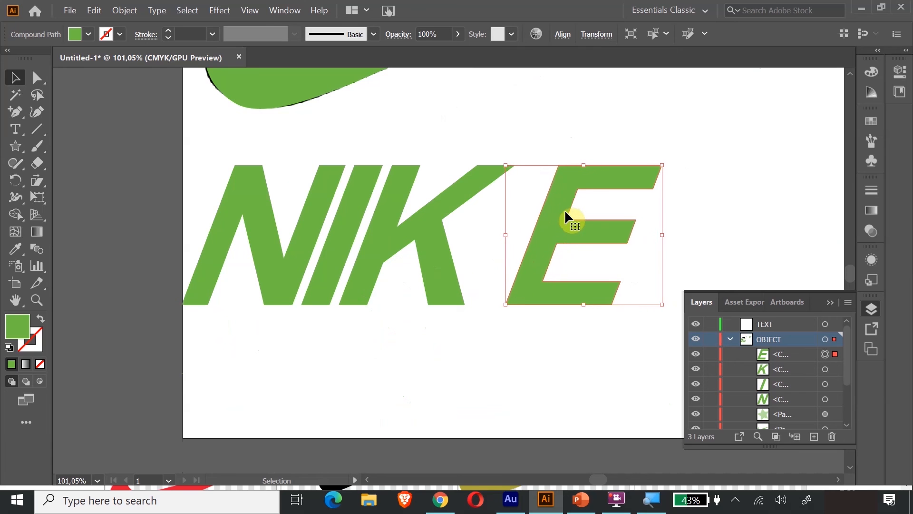
{"action": "key", "text": "Left"}
{"action": "key", "text": "Left"}
{"action": "key", "text": "Left"}
{"action": "key", "text": "Left"}
{"action": "key", "text": "Left"}
{"action": "key", "text": "Left"}
{"action": "key", "text": "Left"}
{"action": "key", "text": "Left"}
{"action": "key", "text": "Left"}
{"action": "key", "text": "Left"}
{"action": "key", "text": "Left"}
{"action": "key", "text": "Left"}
{"action": "key", "text": "Left"}
{"action": "key", "text": "Left"}
{"action": "key", "text": "Left"}
{"action": "key", "text": "Left"}
{"action": "key", "text": "Left"}
{"action": "key", "text": "Left"}
{"action": "key", "text": "Left"}
{"action": "key", "text": "Left"}
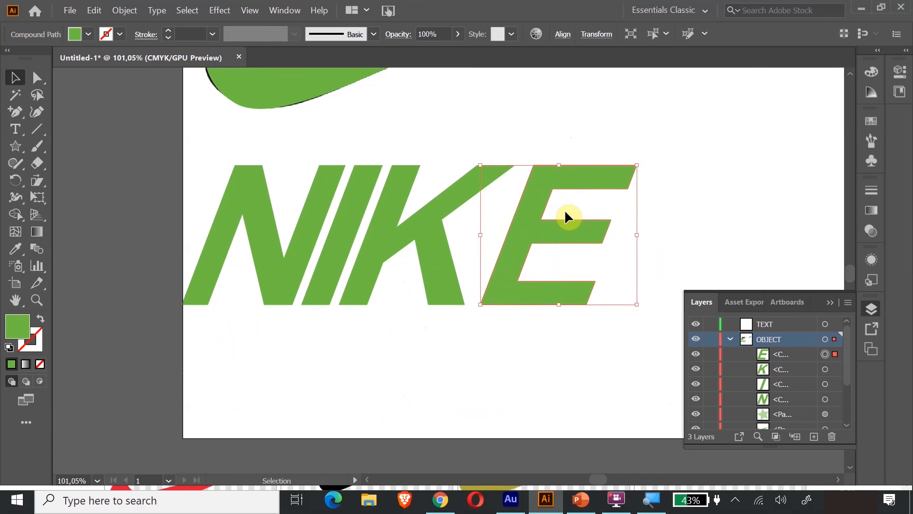
{"action": "key", "text": "Left"}
{"action": "key", "text": "Left"}
{"action": "key", "text": "Left"}
{"action": "key", "text": "Left"}
{"action": "key", "text": "Left"}
{"action": "key", "text": "Left"}
{"action": "key", "text": "Left"}
{"action": "key", "text": "Left"}
{"action": "key", "text": "Left"}
{"action": "key", "text": "Left"}
{"action": "key", "text": "Left"}
{"action": "key", "text": "Left"}
{"action": "key", "text": "Left"}
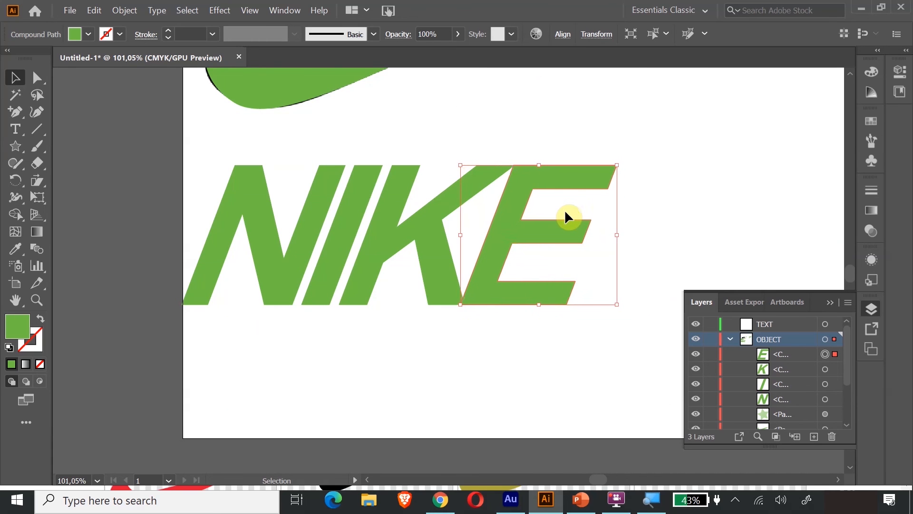
{"action": "left_click", "coordinate": [579, 124]}
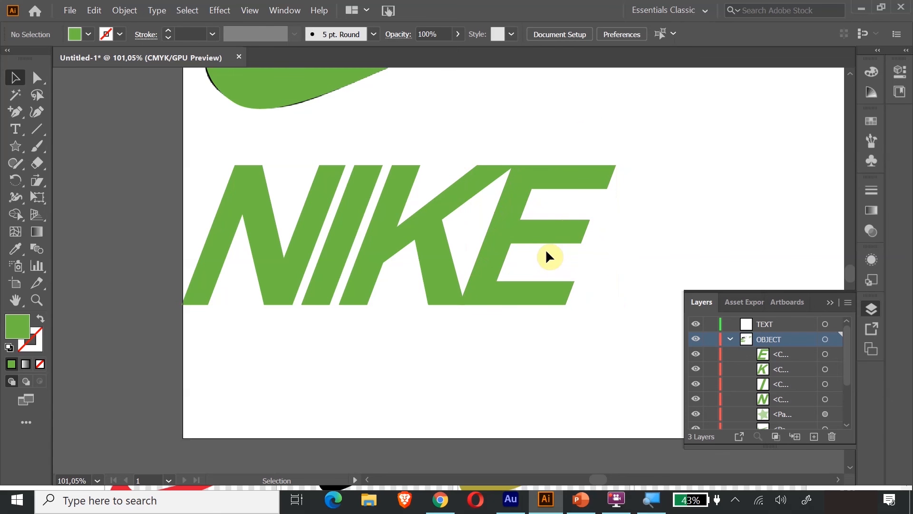
Group the four respaced NIKE letters into one object
{"action": "scroll", "coordinate": [542, 136], "scroll_direction": "up", "scroll_amount": 2}
{"action": "scroll", "coordinate": [539, 131], "scroll_direction": "up", "scroll_amount": 2}
{"action": "left_click_drag", "start_coordinate": [219, 221], "coordinate": [558, 364]}
{"action": "right_click", "coordinate": [409, 312]}
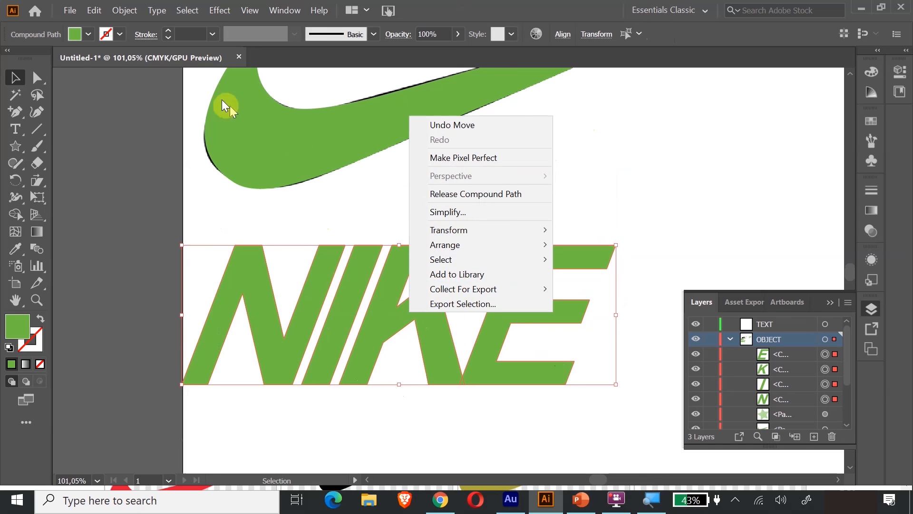
{"action": "left_click", "coordinate": [122, 14]}
{"action": "left_click", "coordinate": [173, 56]}
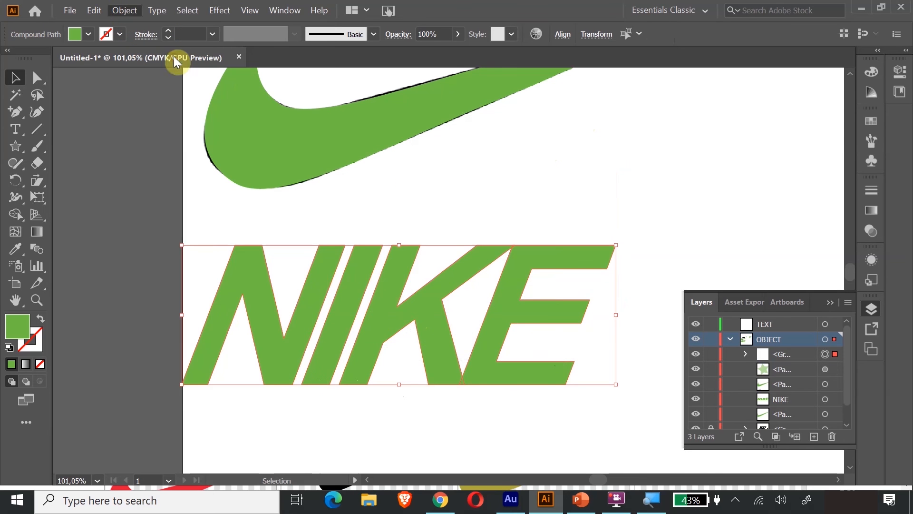
{"action": "left_click", "coordinate": [590, 206]}
Move the green swoosh off the reference logo to sit beneath the green NIKE lettering
{"action": "key", "text": "ctrl+minus"}
{"action": "key", "text": "ctrl+minus"}
{"action": "key", "text": "ctrl+minus"}
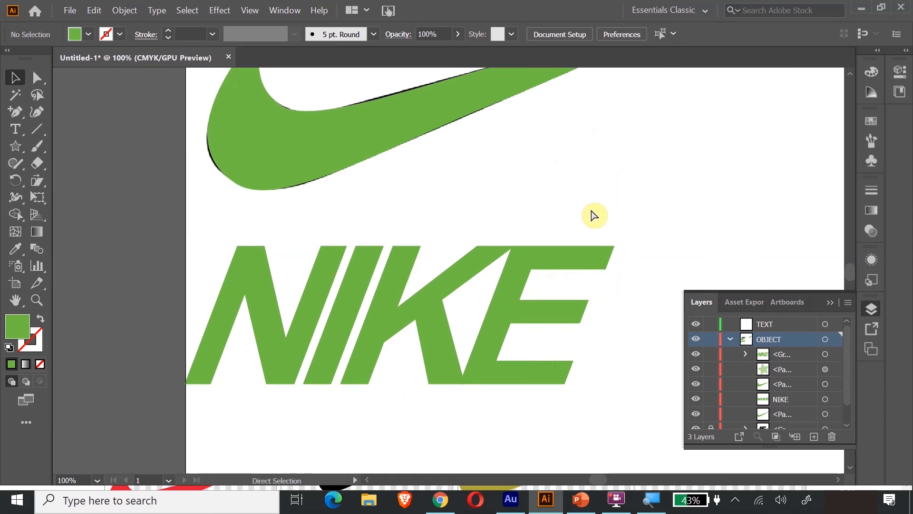
{"action": "left_click", "coordinate": [448, 199]}
{"action": "left_click_drag", "start_coordinate": [433, 195], "coordinate": [377, 362]}
{"action": "left_click", "coordinate": [560, 318]}
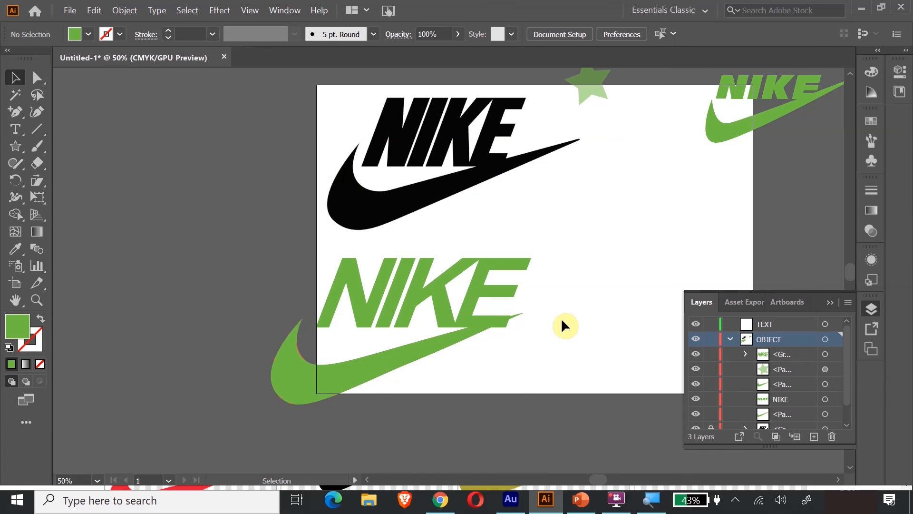
Narrow the grouped NIKE lettering and position it above the green swoosh as in the reference logo
{"action": "left_click", "coordinate": [438, 281]}
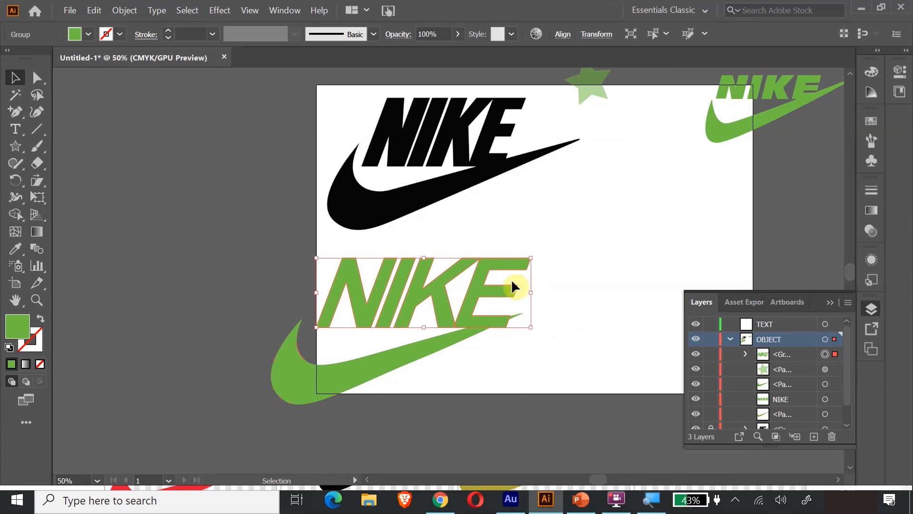
{"action": "left_click_drag", "start_coordinate": [528, 291], "coordinate": [467, 304]}
{"action": "left_click", "coordinate": [574, 269]}
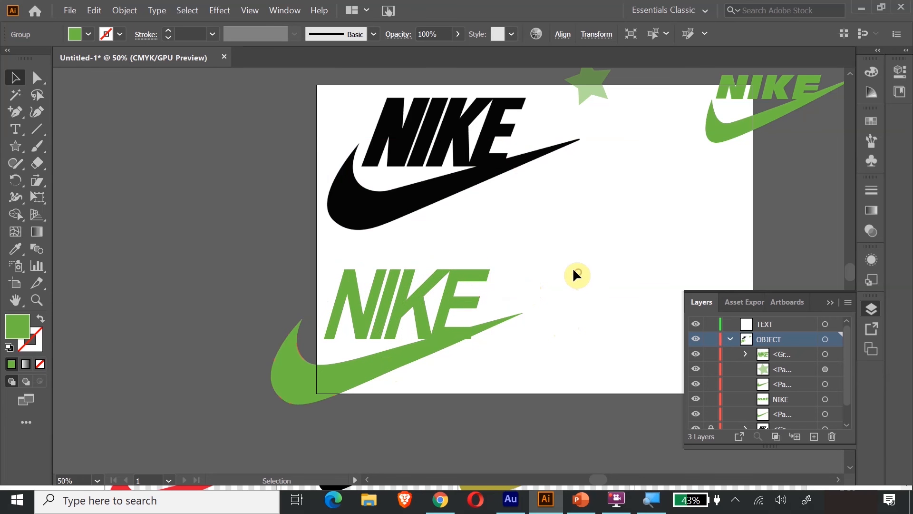
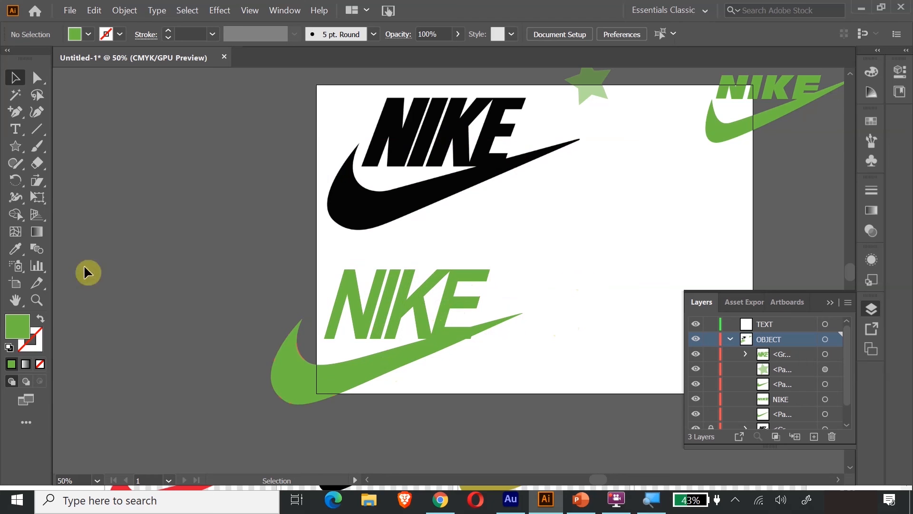
Trace the letter N of the black reference logo with the Pen tool as a closed, green-filled straight-edged path
{"action": "left_click", "coordinate": [36, 299]}
{"action": "scroll", "coordinate": [368, 169], "scroll_direction": "up", "scroll_amount": 3}
{"action": "left_click", "coordinate": [368, 169]}
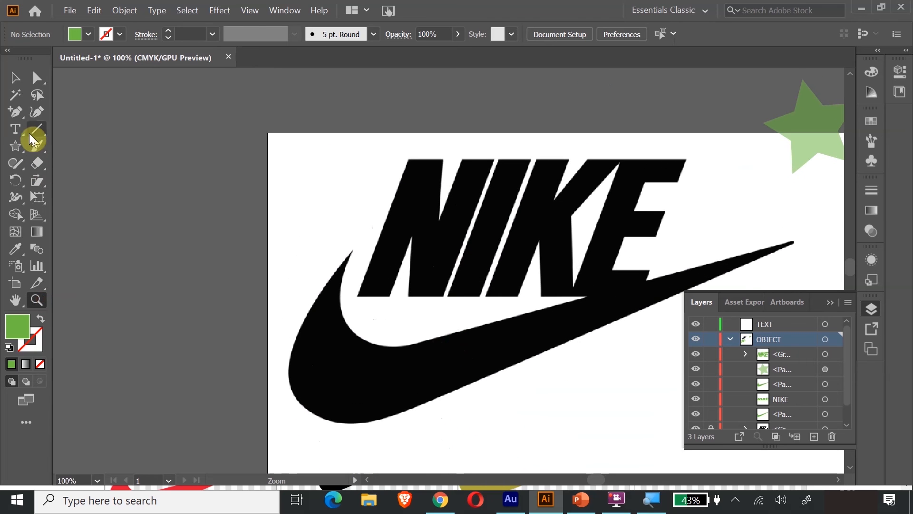
{"action": "left_click_drag", "start_coordinate": [20, 114], "coordinate": [58, 112]}
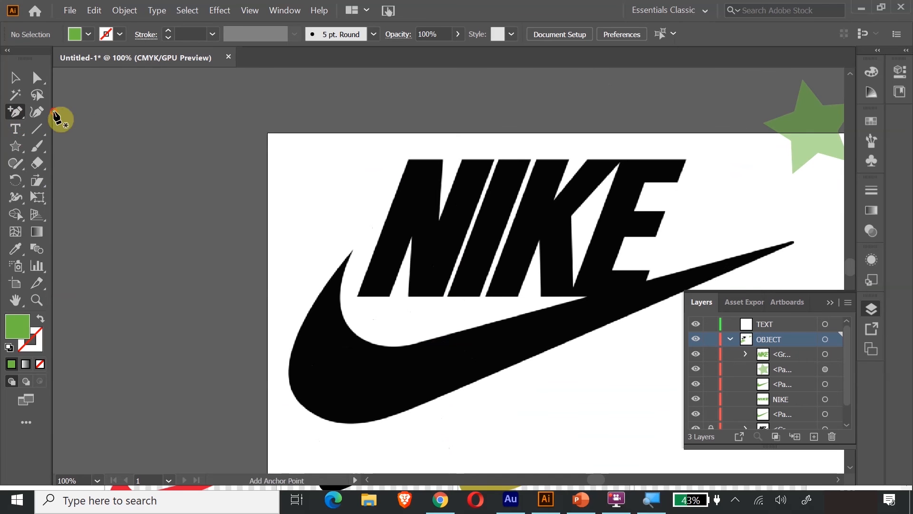
{"action": "left_click", "coordinate": [356, 295]}
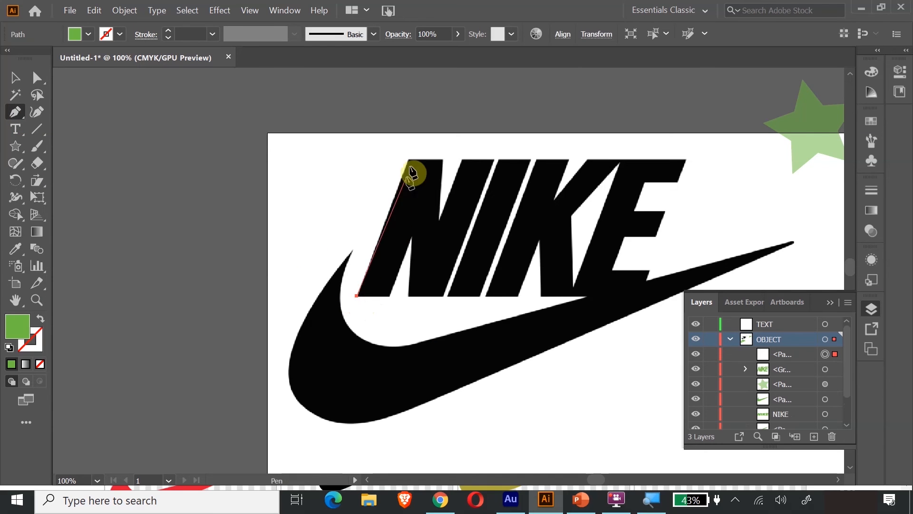
{"action": "left_click", "coordinate": [408, 158]}
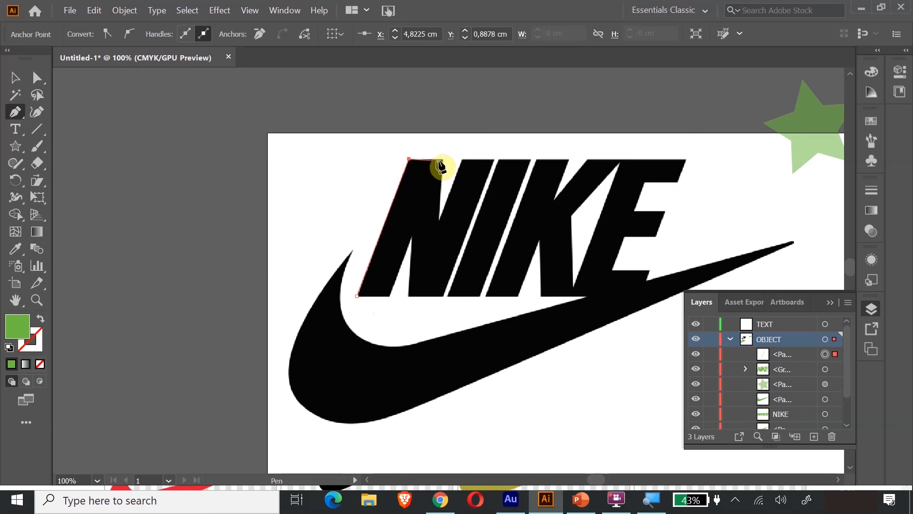
{"action": "left_click", "coordinate": [443, 159]}
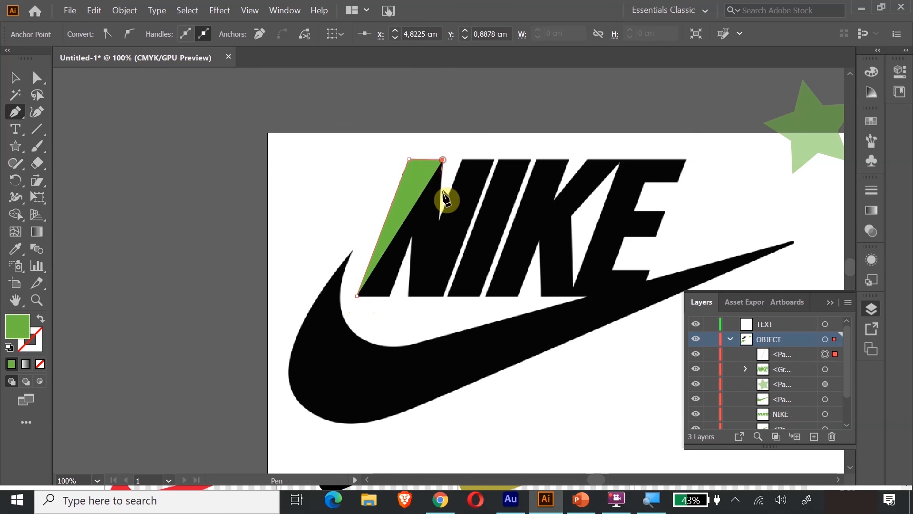
{"action": "left_click", "coordinate": [438, 221]}
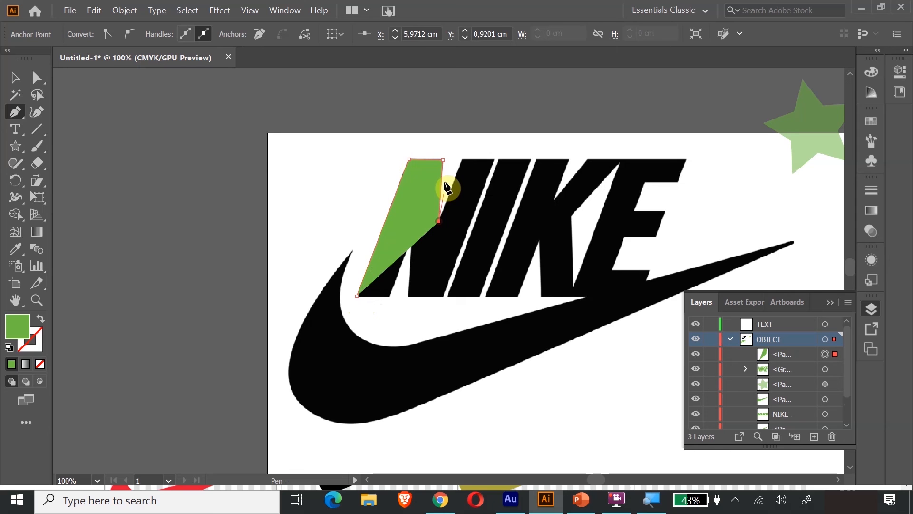
{"action": "left_click", "coordinate": [461, 159]}
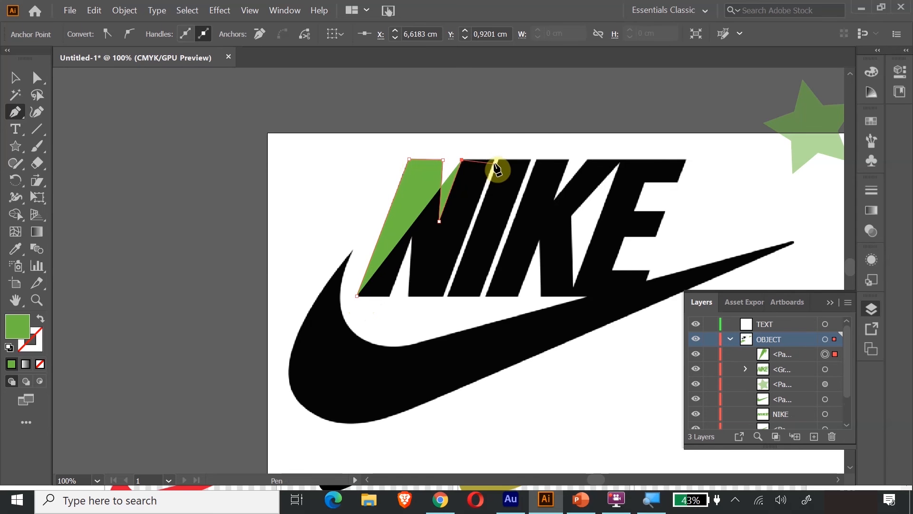
{"action": "left_click", "coordinate": [492, 160]}
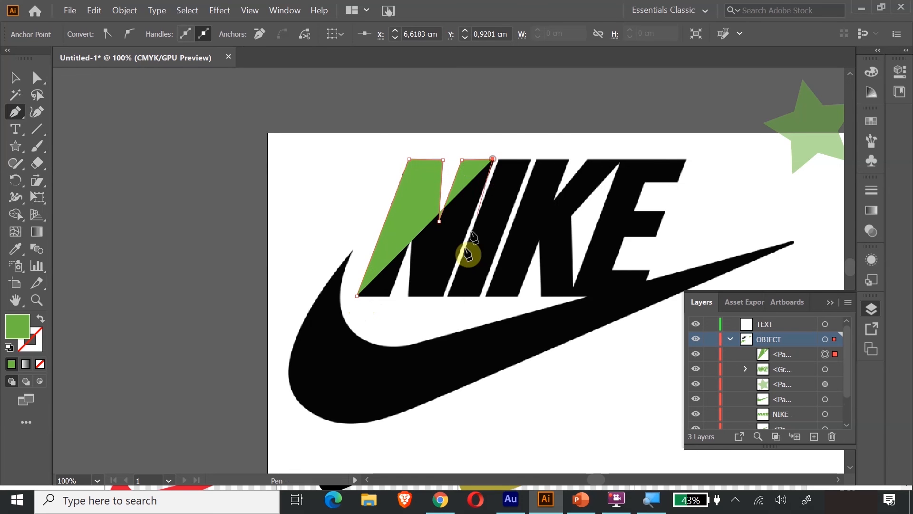
{"action": "left_click", "coordinate": [443, 295]}
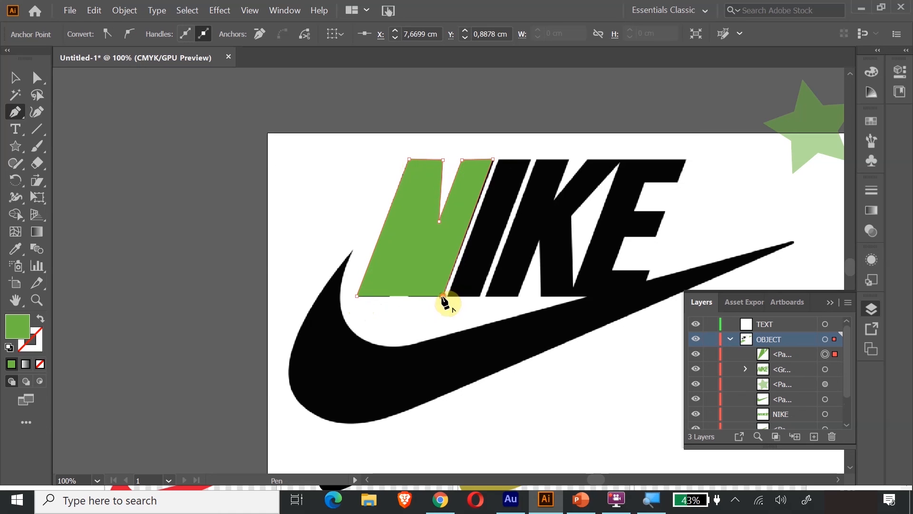
{"action": "left_click", "coordinate": [408, 297]}
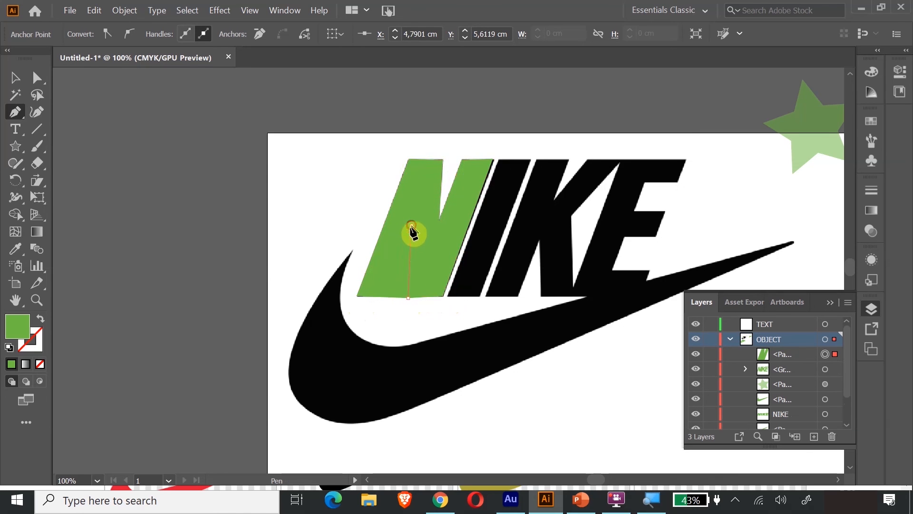
{"action": "left_click", "coordinate": [412, 225]}
{"action": "left_click", "coordinate": [389, 297]}
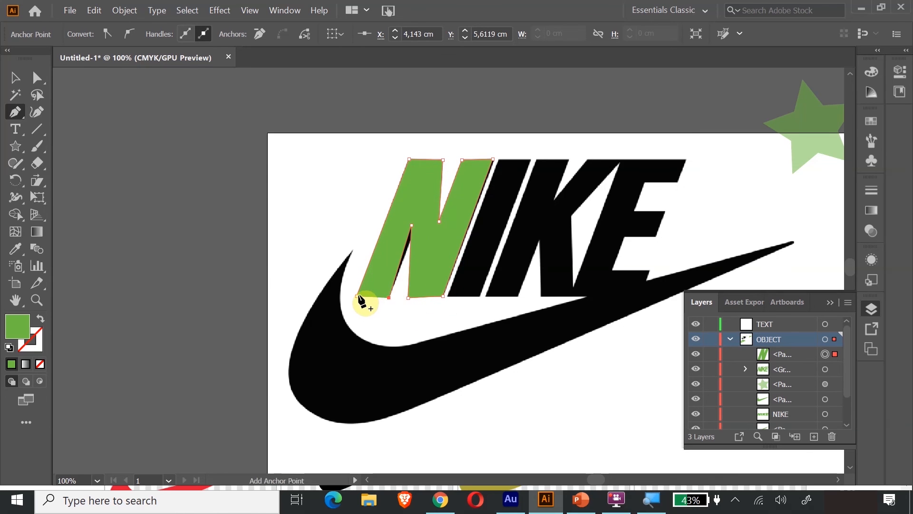
{"action": "left_click", "coordinate": [356, 295]}
{"action": "left_click", "coordinate": [14, 77]}
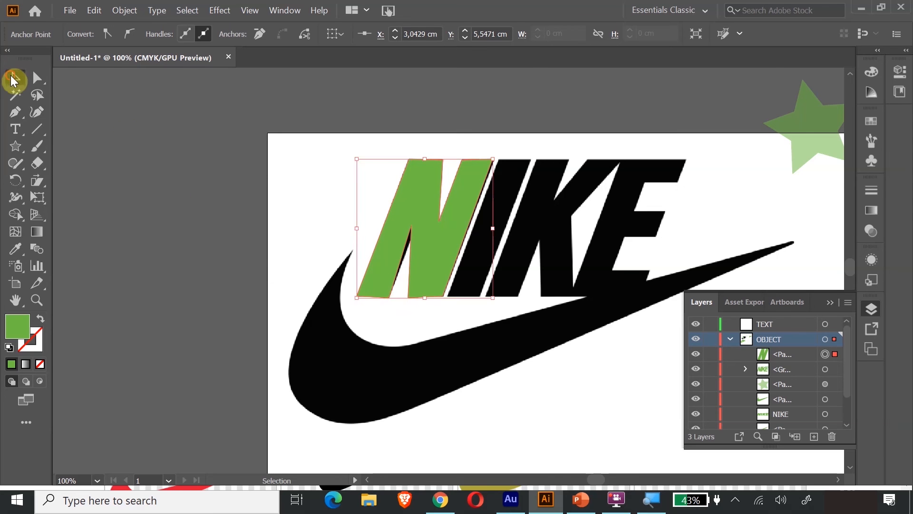
{"action": "left_click", "coordinate": [287, 181]}
Compare the pen-traced N on the reference logo with the N in the sheared green NIKE lettering
{"action": "scroll", "coordinate": [634, 275], "scroll_direction": "down", "scroll_amount": 5}
{"action": "scroll", "coordinate": [631, 269], "scroll_direction": "down", "scroll_amount": 2}
{"action": "scroll", "coordinate": [626, 251], "scroll_direction": "up", "scroll_amount": 3}
{"action": "scroll", "coordinate": [428, 145], "scroll_direction": "up", "scroll_amount": 3}
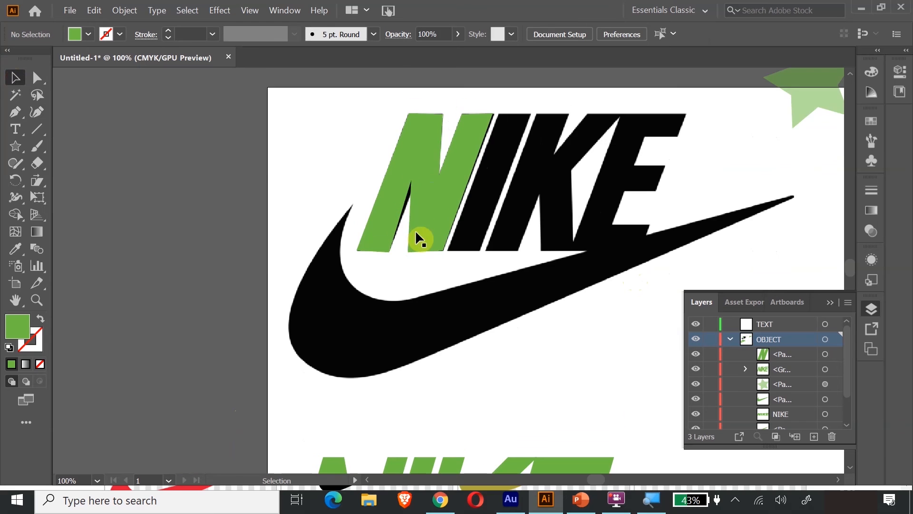
{"action": "scroll", "coordinate": [416, 233], "scroll_direction": "down", "scroll_amount": 4}
{"action": "scroll", "coordinate": [517, 187], "scroll_direction": "up", "scroll_amount": 5}
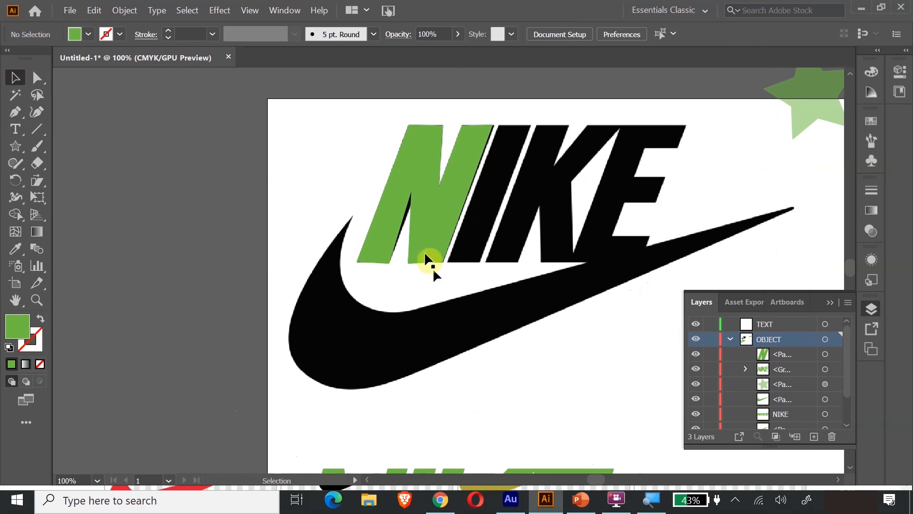
{"action": "scroll", "coordinate": [554, 285], "scroll_direction": "down", "scroll_amount": 13}
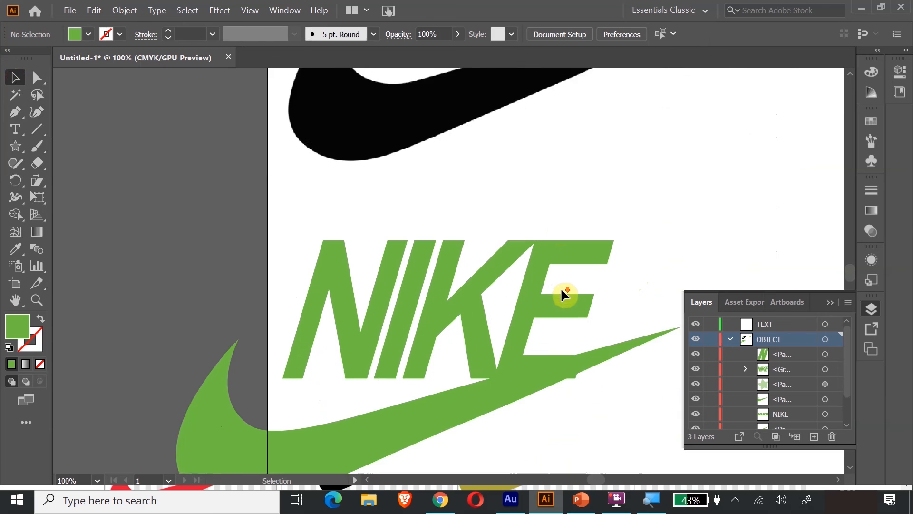
{"action": "scroll", "coordinate": [563, 289], "scroll_direction": "down", "scroll_amount": 2}
Select the green NIKE lettering together with its swoosh and review the recreated logo against the black reference logo
{"action": "left_click", "coordinate": [433, 194]}
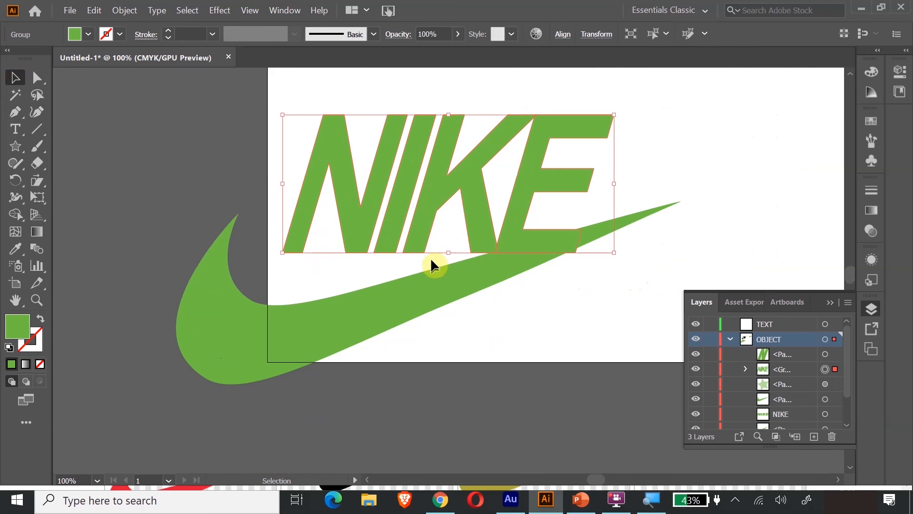
{"action": "scroll", "coordinate": [583, 181], "scroll_direction": "up", "scroll_amount": 11}
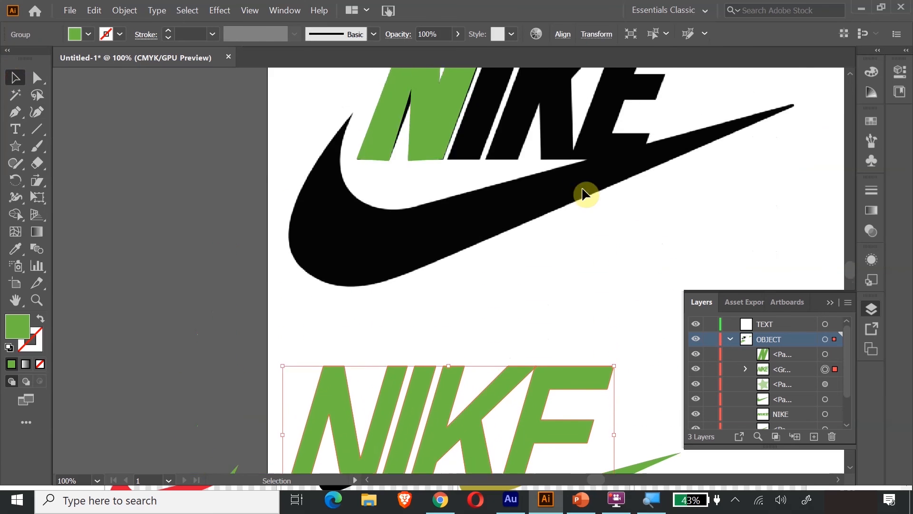
{"action": "scroll", "coordinate": [568, 280], "scroll_direction": "down", "scroll_amount": 10}
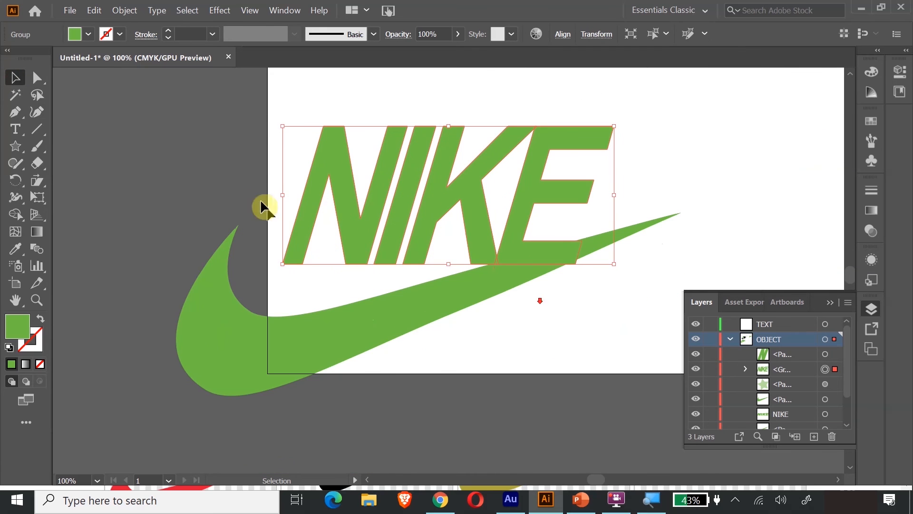
{"action": "left_click", "coordinate": [405, 348], "text": "shift"}
{"action": "key", "text": "a"}
{"action": "key", "text": "ctrl+minus"}
{"action": "key", "text": "ctrl+minus"}
{"action": "key", "text": "ctrl+minus"}
{"action": "key", "text": "v"}
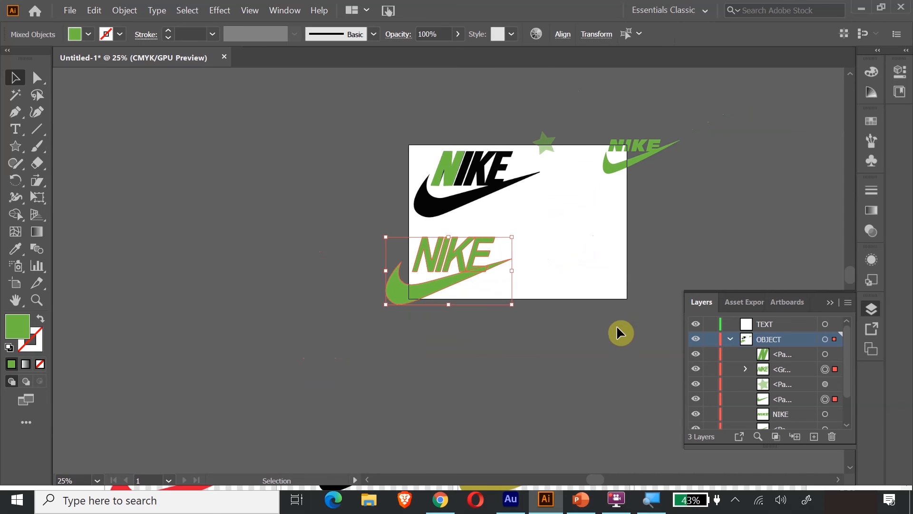
{"action": "left_click", "coordinate": [580, 351]}
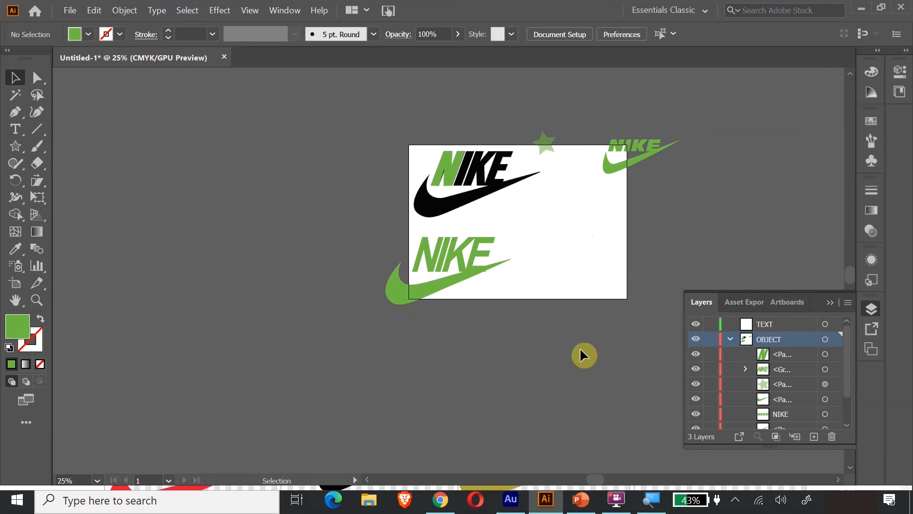